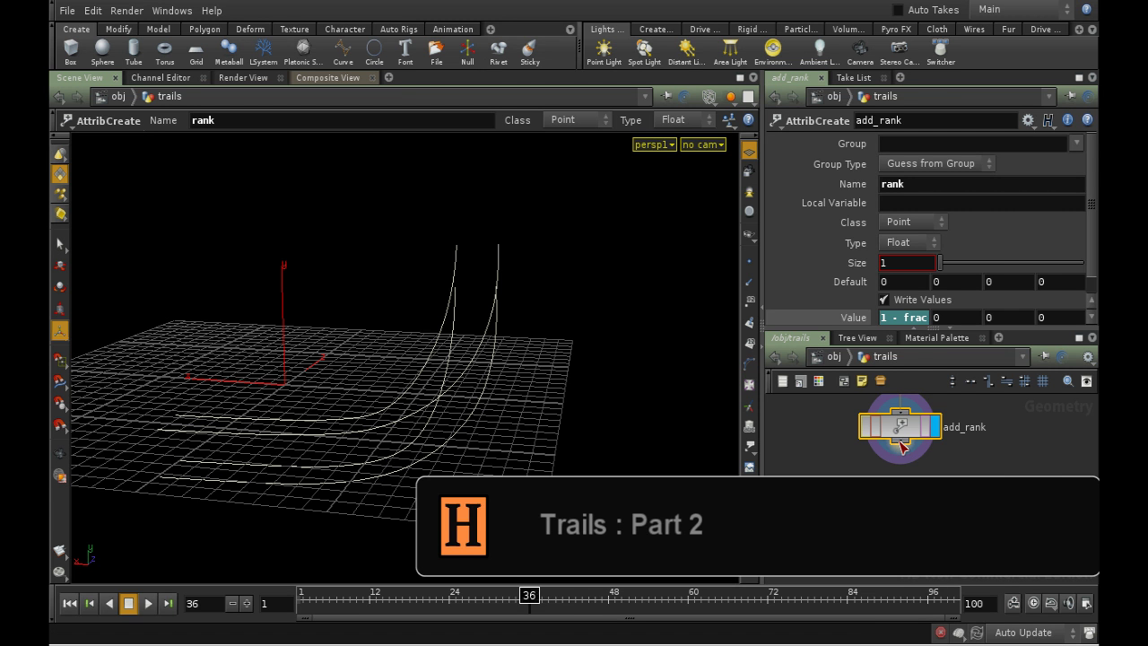
Place a new VOP SOP node, vopsop1, directly under add_rank in the trails network.
key(Tab)
mouse_move(904, 453)
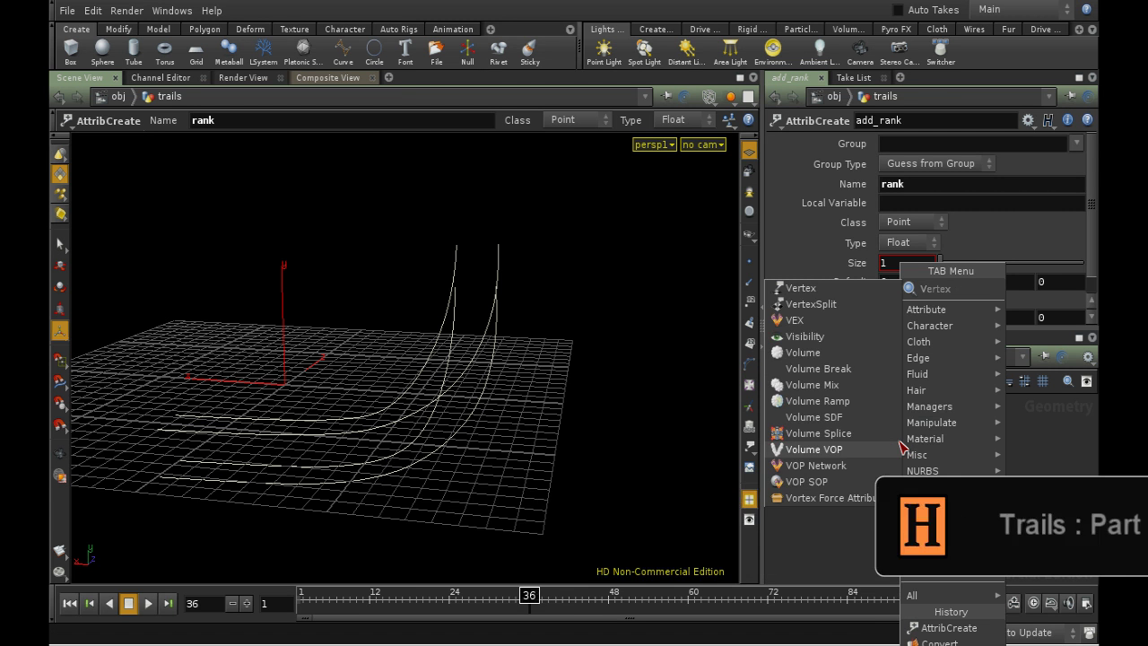
click(834, 477)
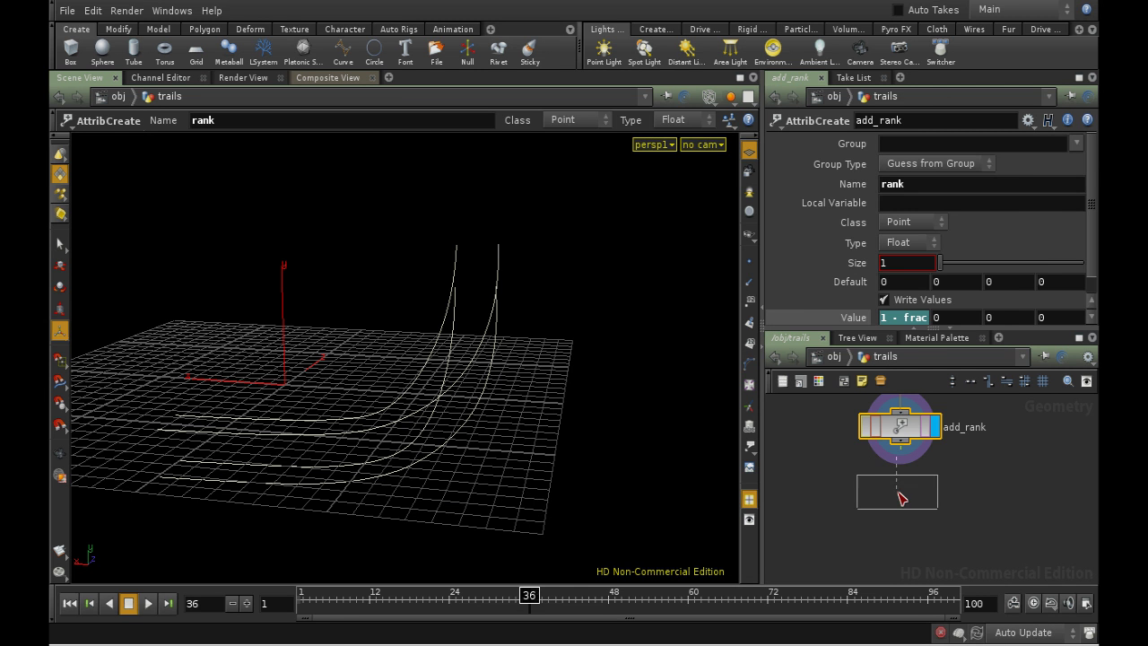
click(900, 499)
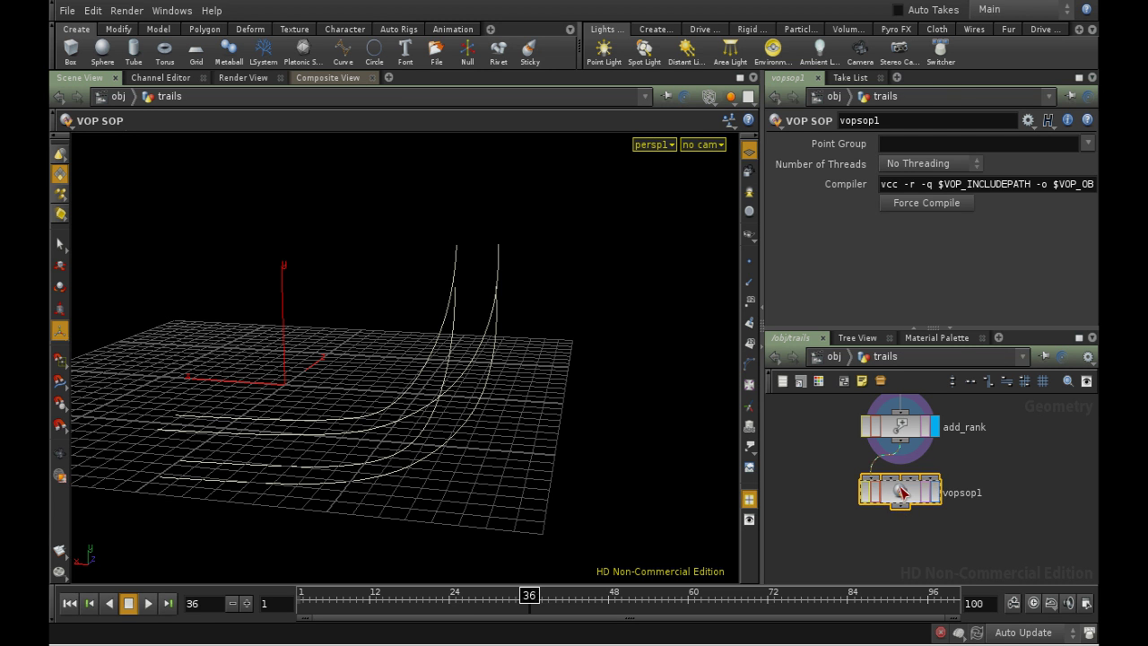
Maximize the network pane so it fills the workspace.
double_click(901, 493)
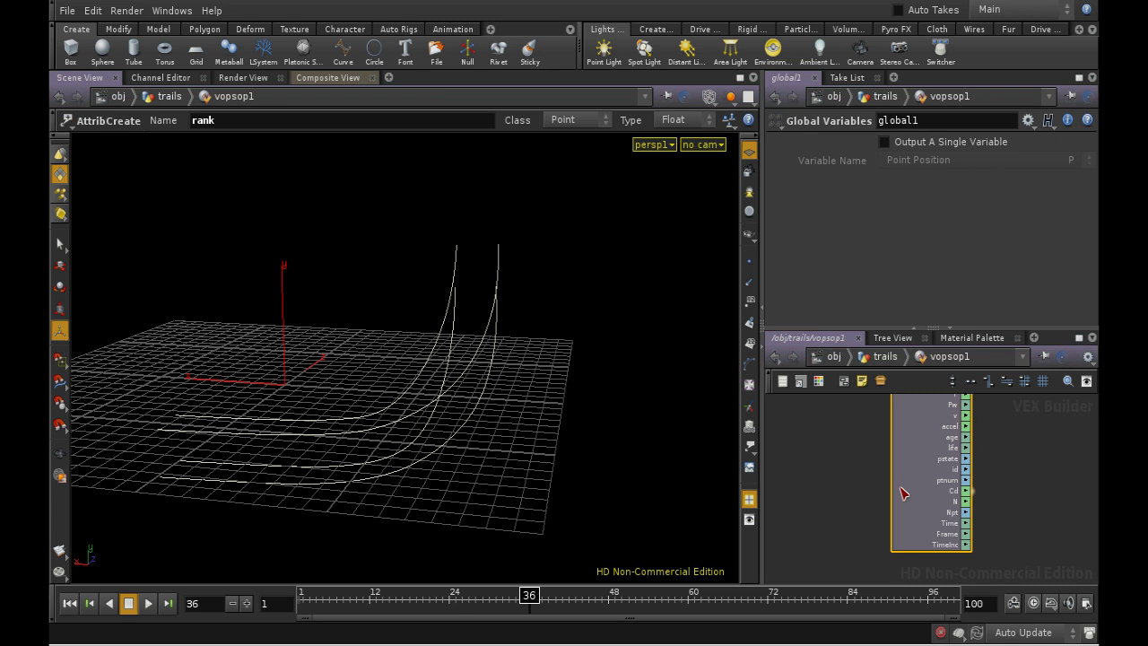
click(1079, 78)
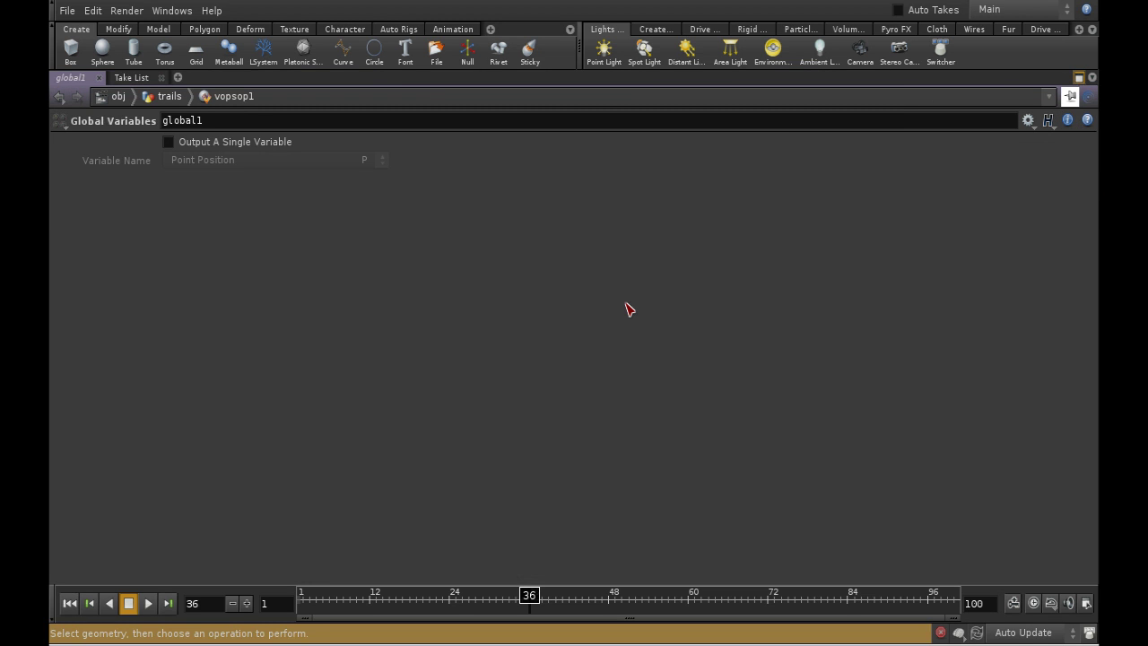
click(1079, 77)
key(u)
click(1081, 337)
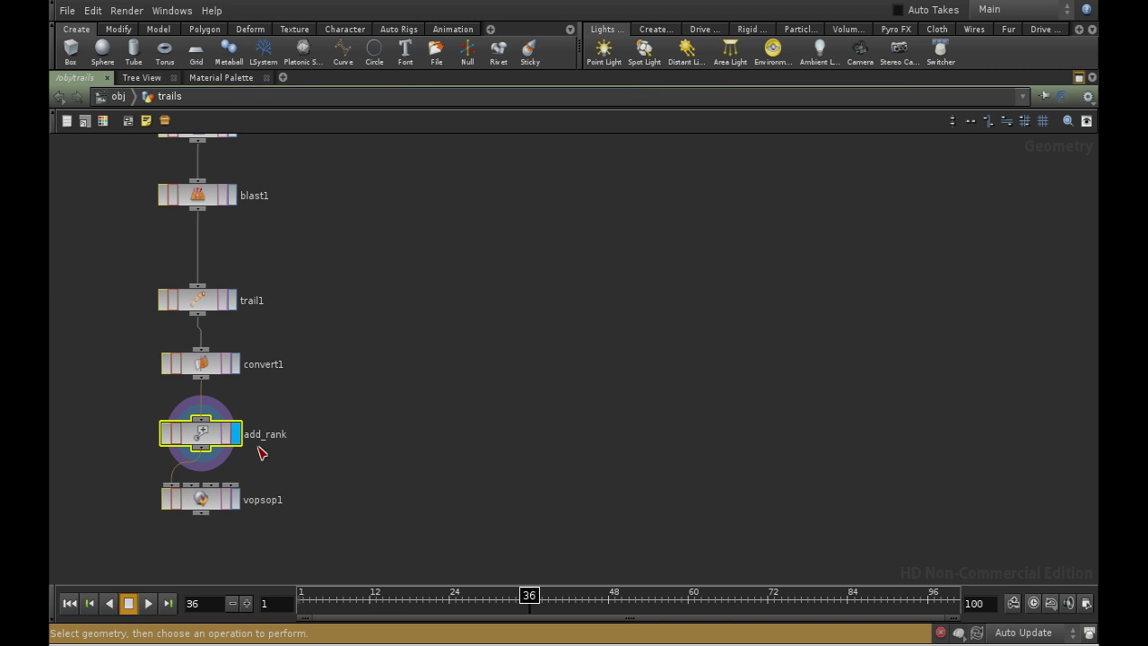
Inside vopsop1, move global1 far left and output1 far right.
double_click(215, 504)
middle_drag(580, 443, 648, 344)
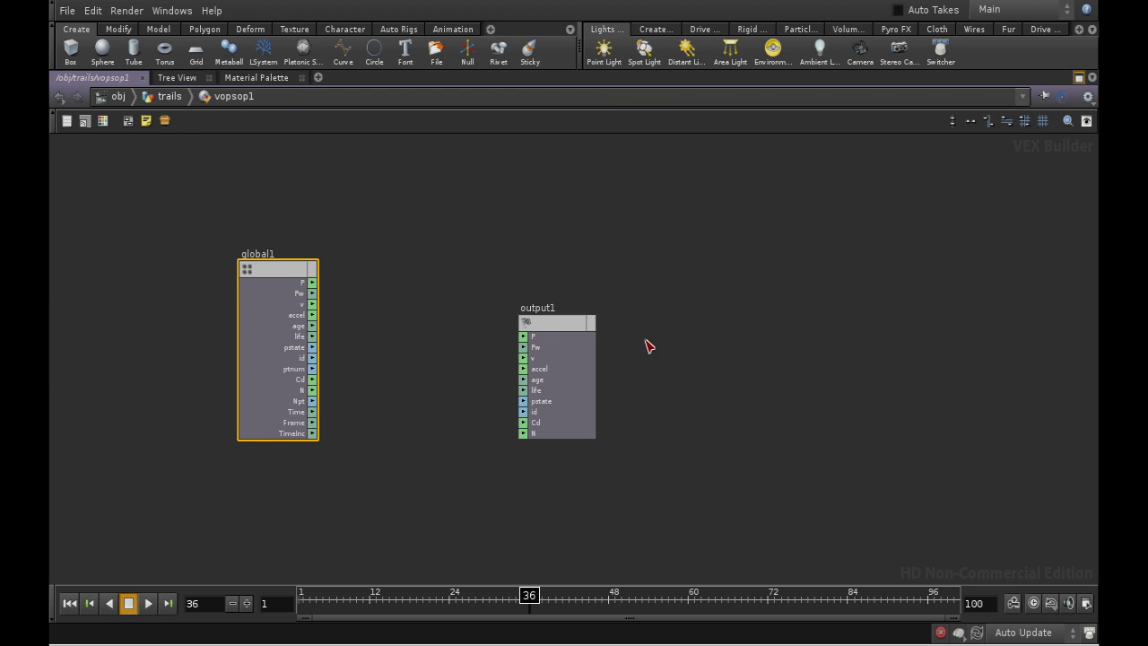
drag(283, 279, 219, 266)
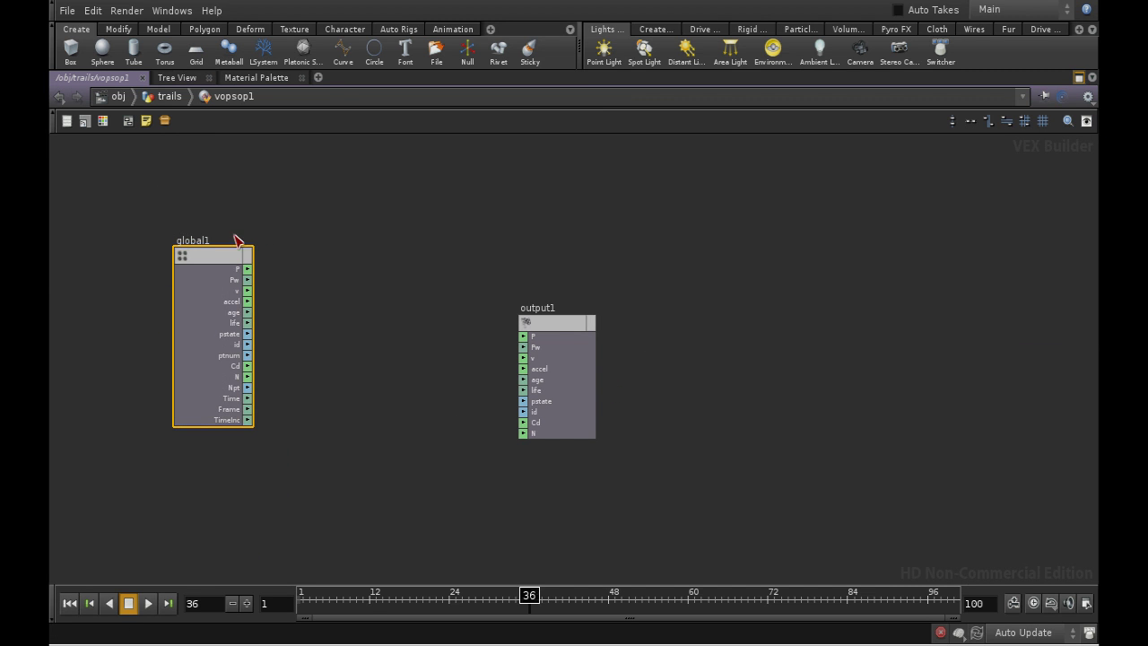
drag(564, 326, 883, 289)
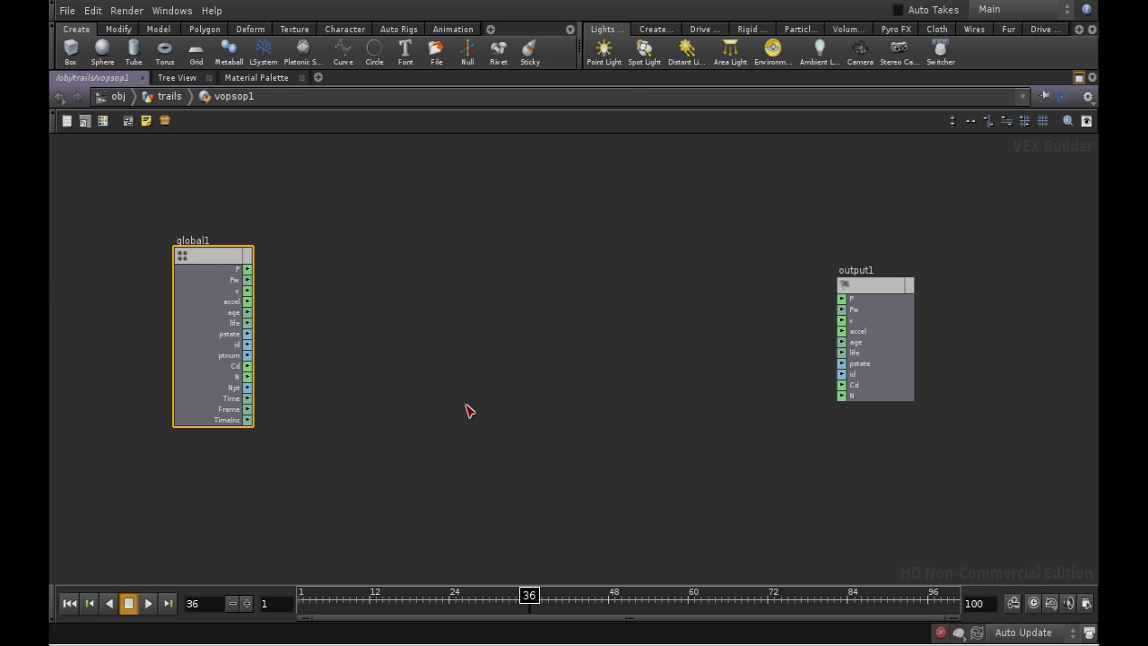
Add a Parameter node to the VOP network and colour it pink.
key(h)
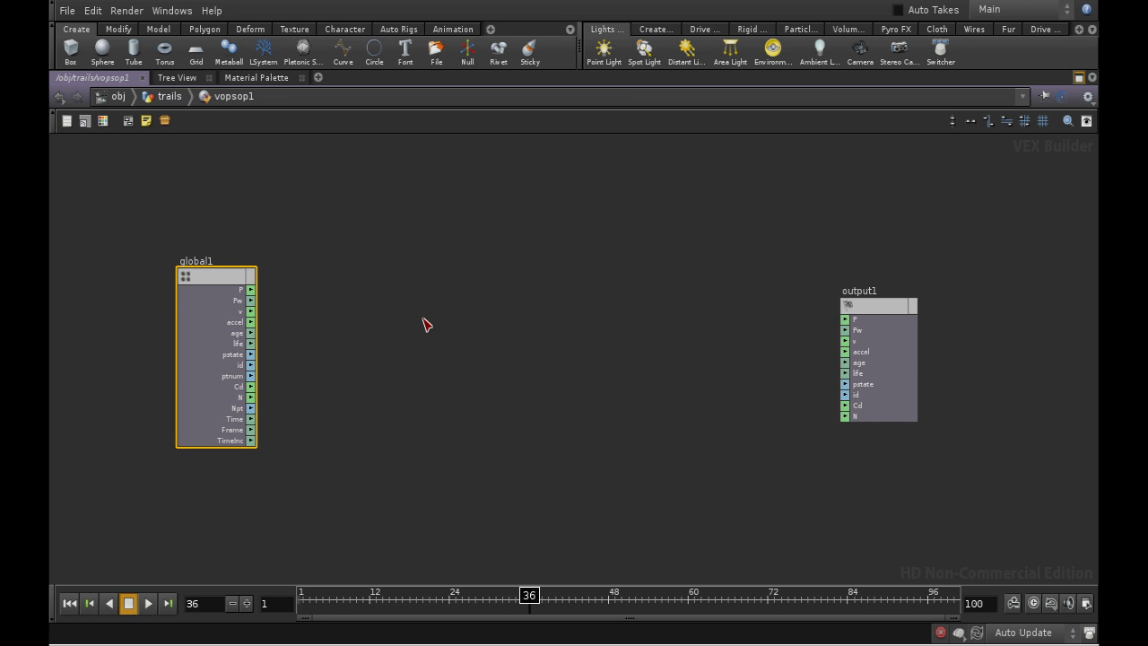
key(Tab)
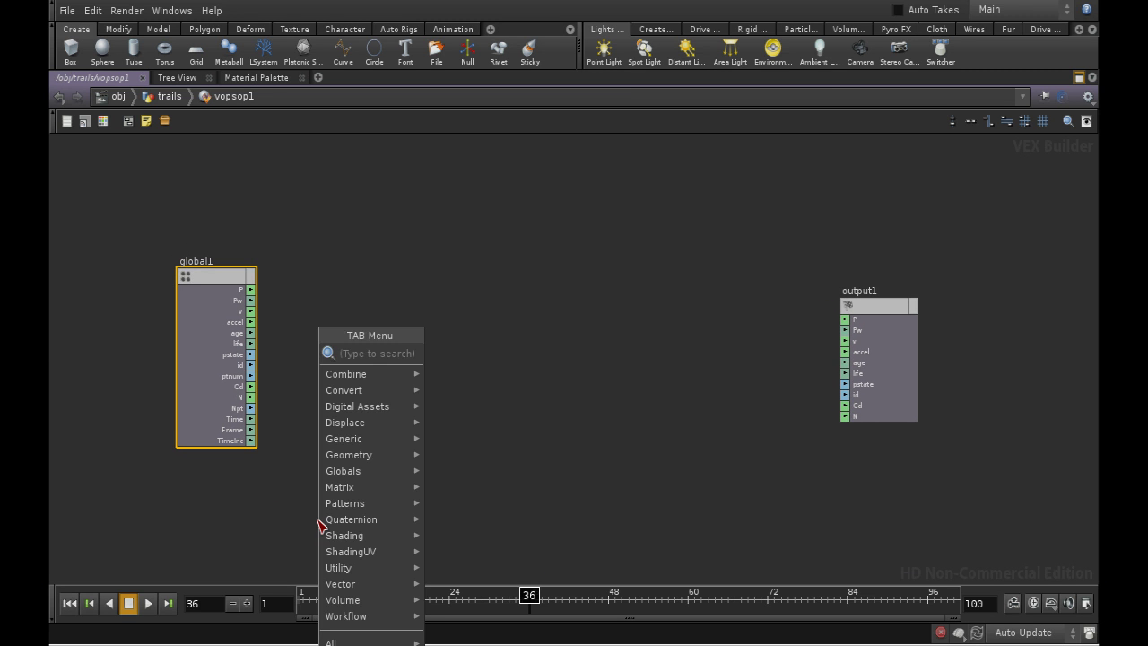
text(par)
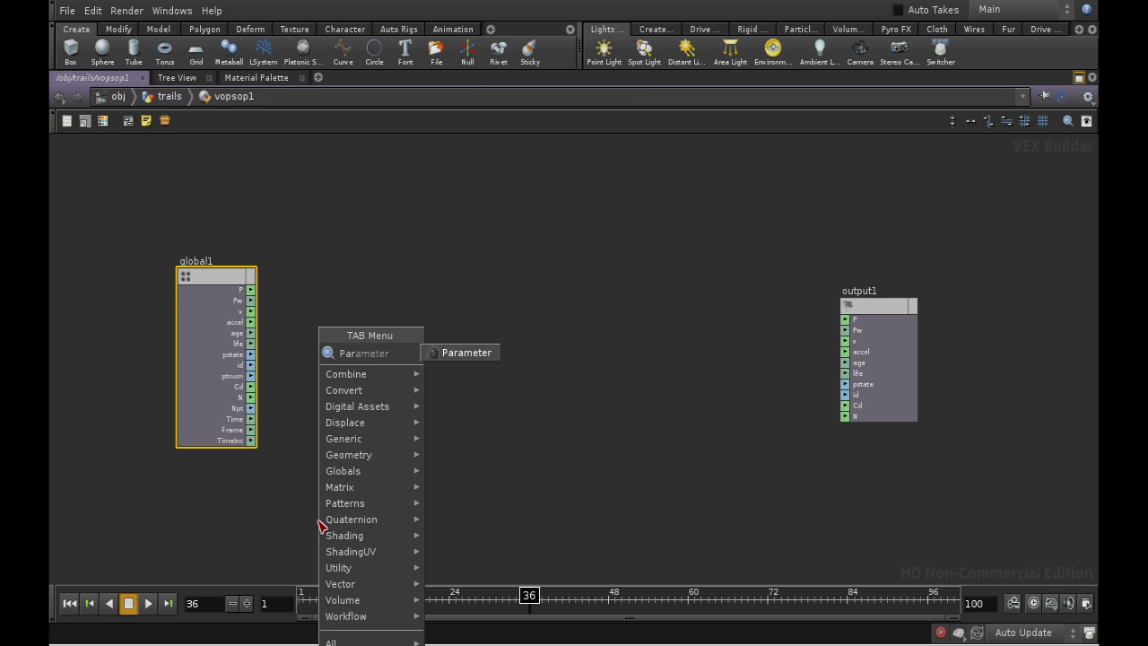
click(447, 352)
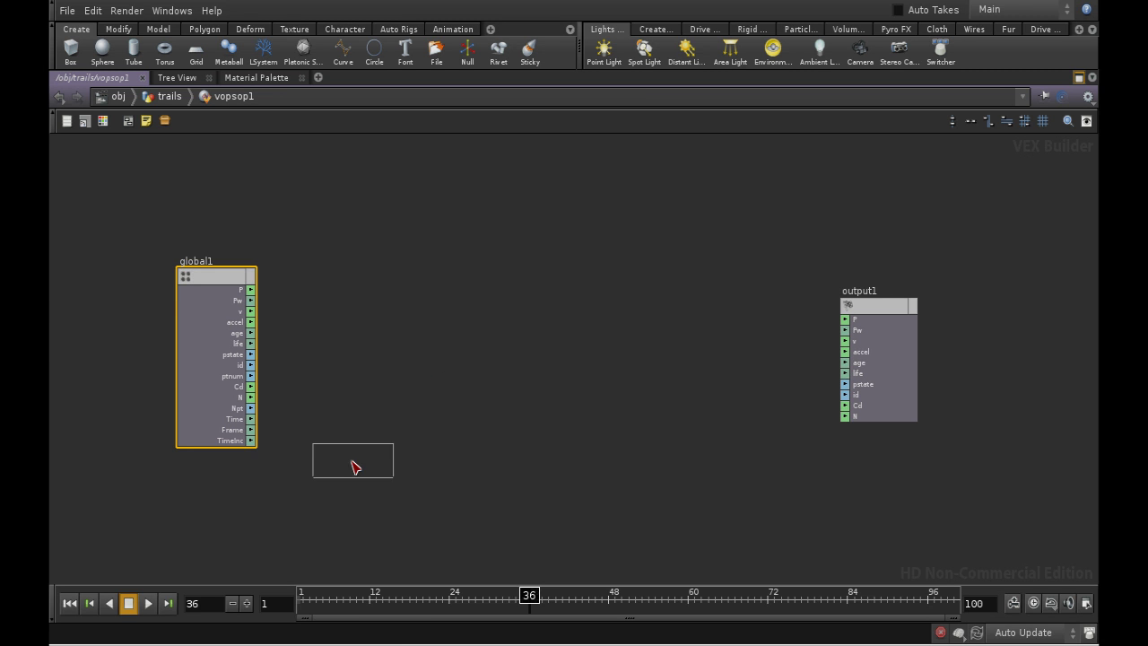
click(350, 483)
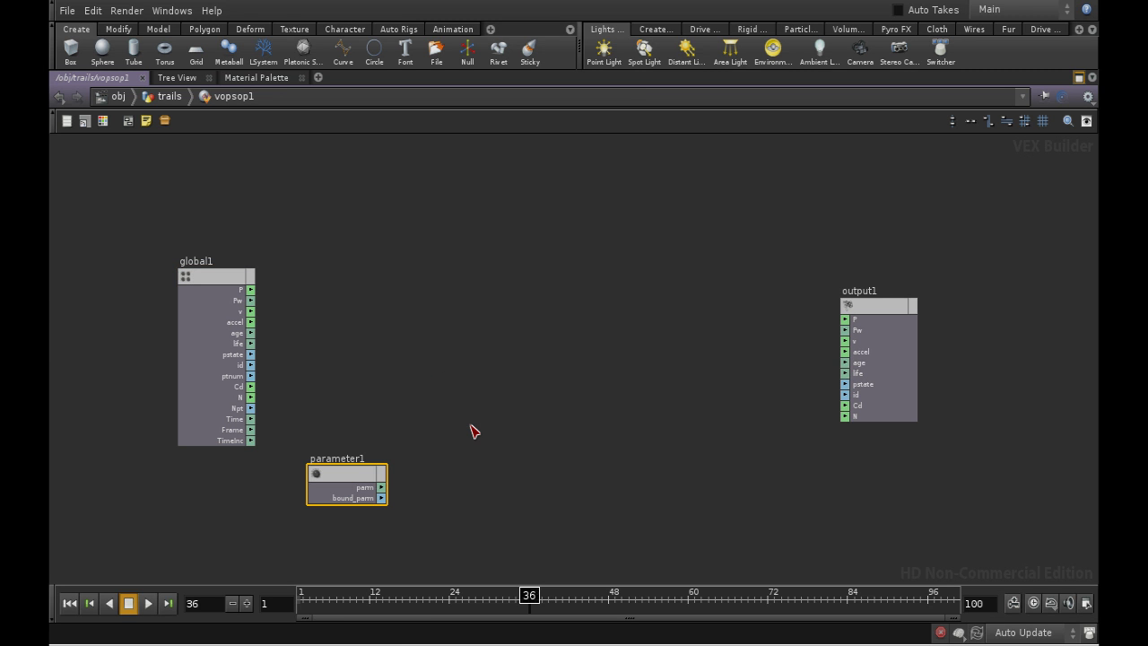
key(c)
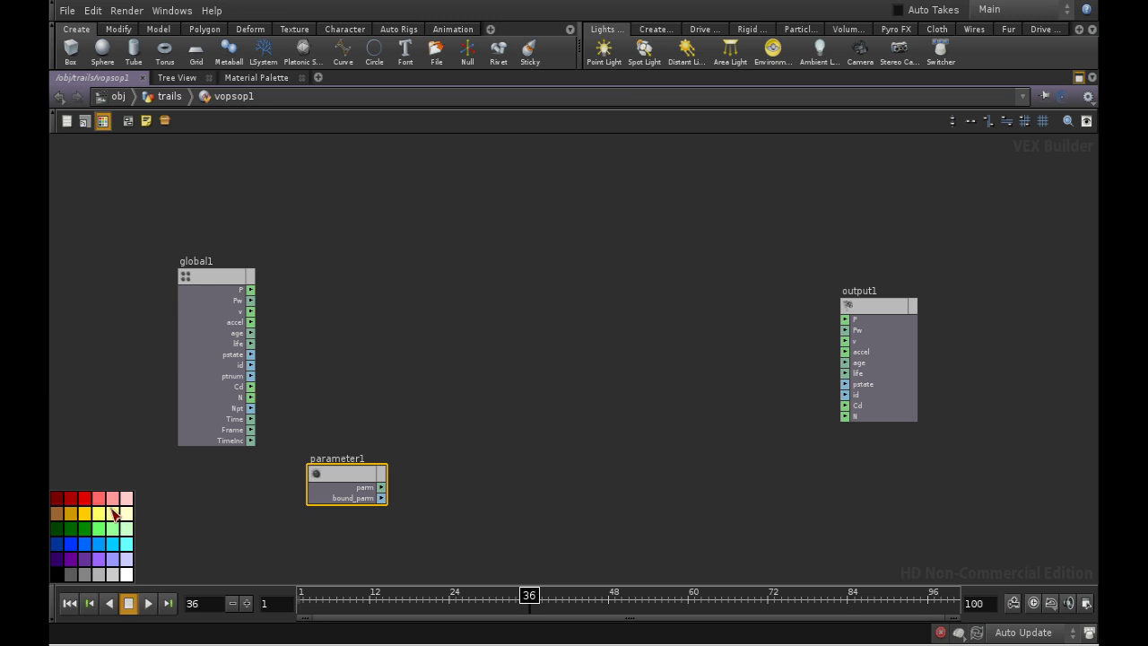
click(122, 501)
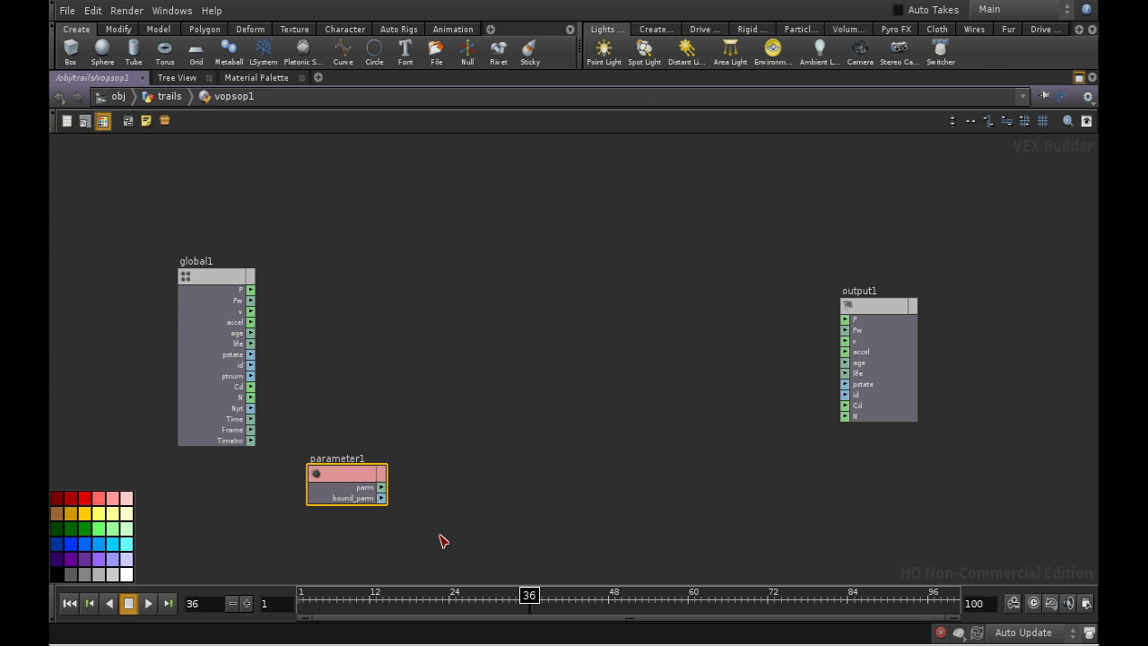
key(c)
Name the node rank_in, with parameter name rank, label Rank, and make it invisible.
key(p)
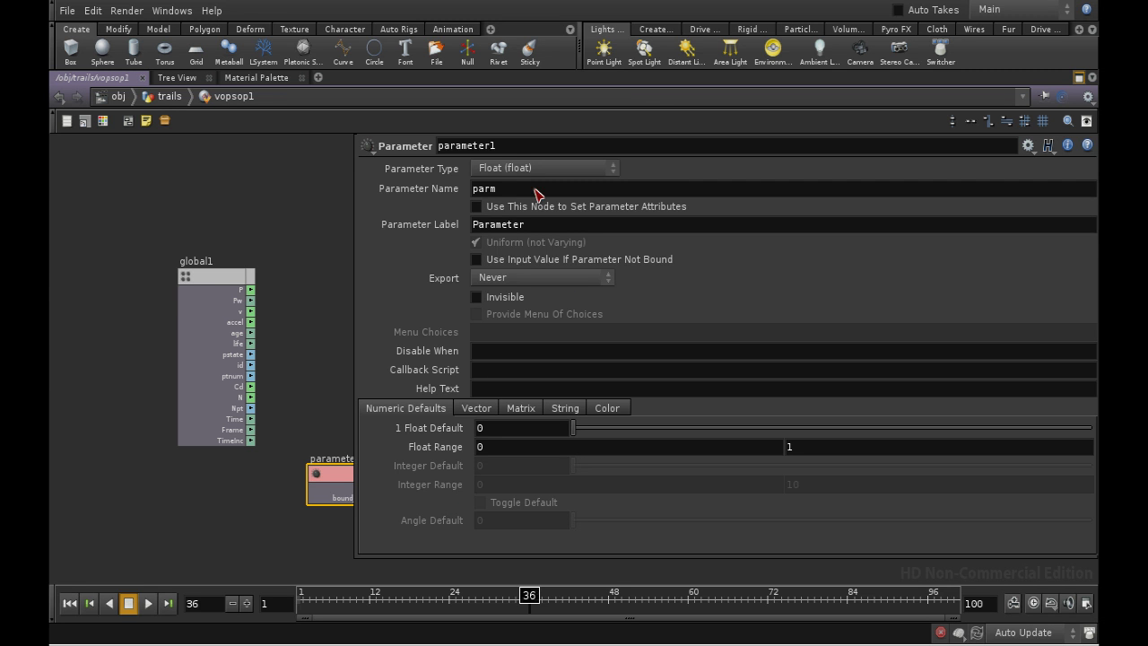
text(ran)
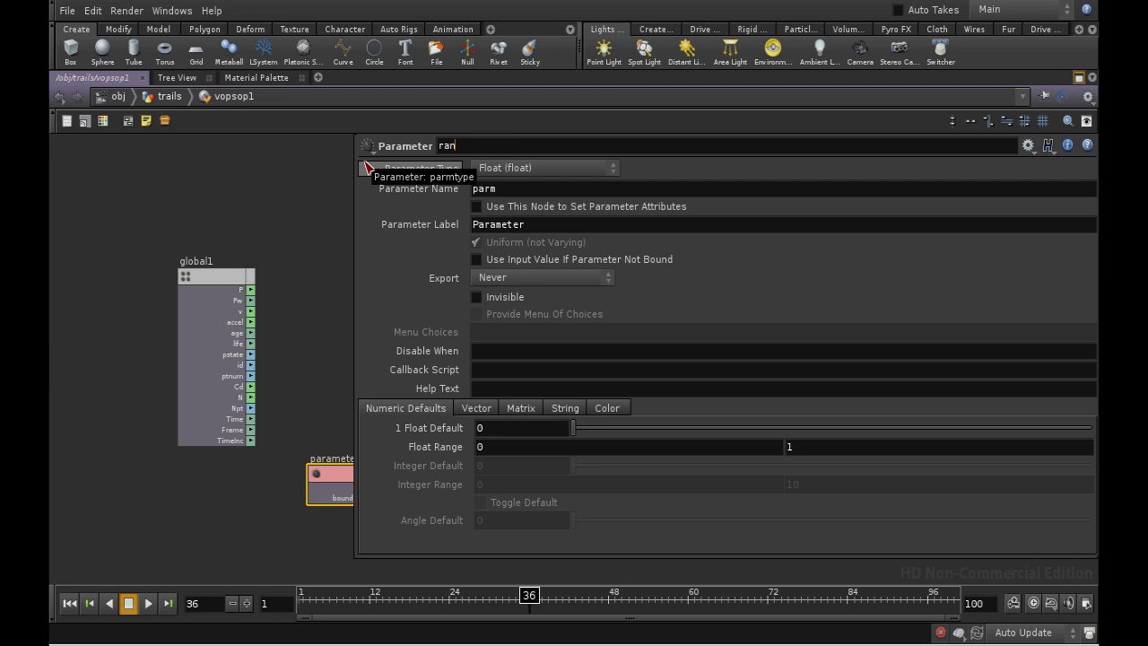
text(k_in)
key(Tab)
text(rank)
key(Tab)
text(RA)
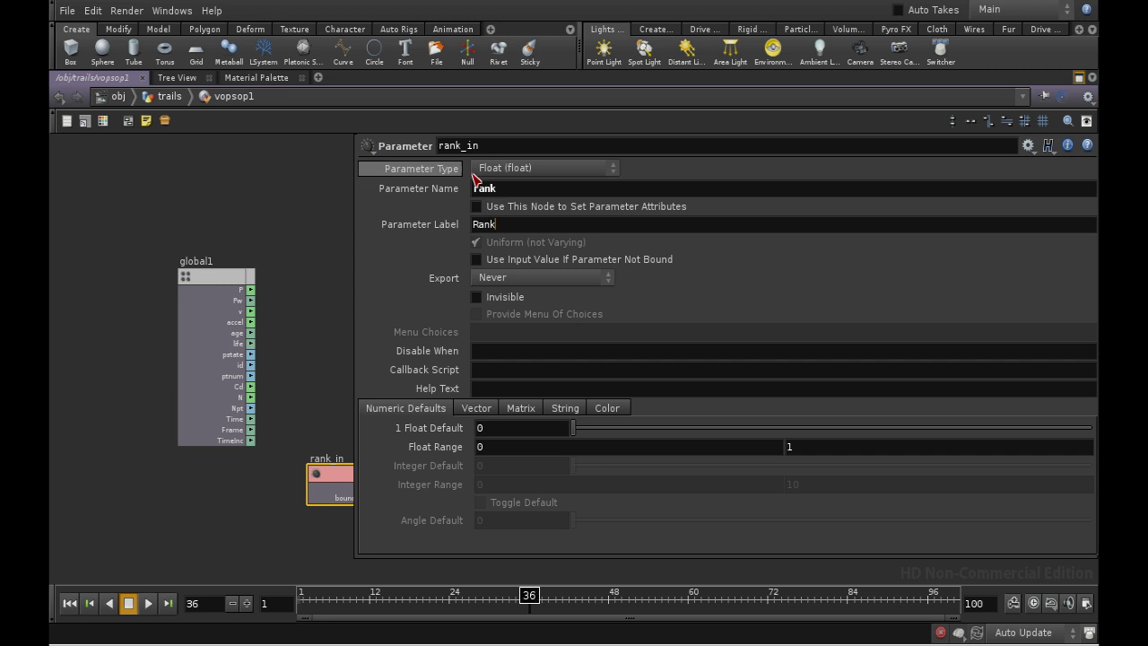
click(481, 296)
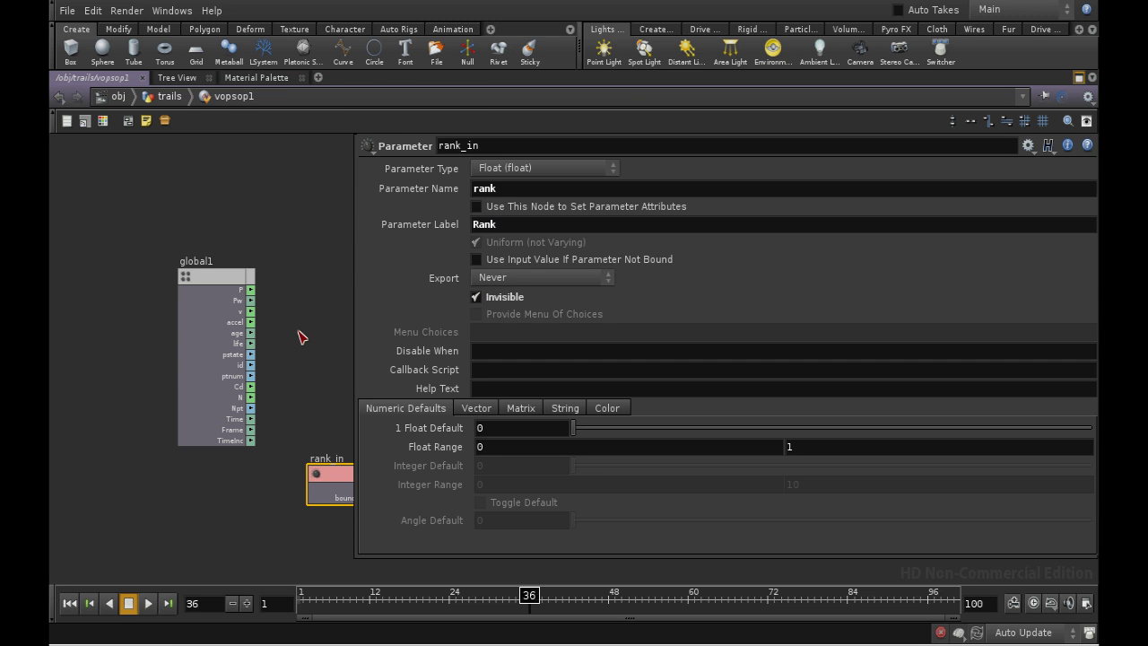
key(p)
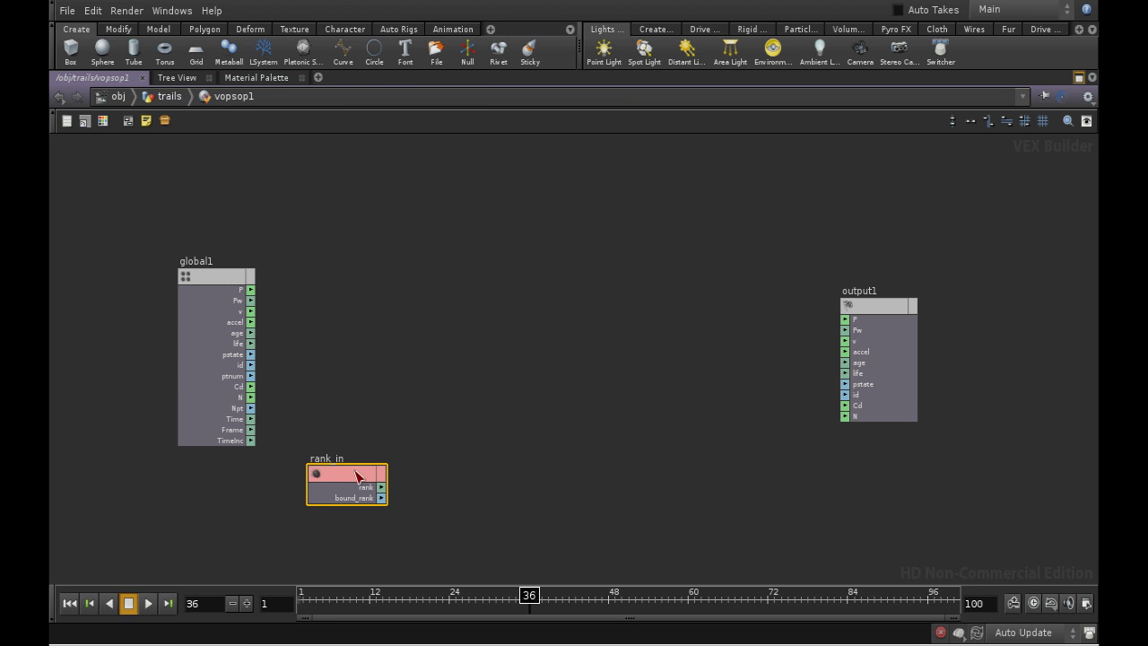
Move rank_in below global1 and review its settings.
drag(356, 476, 238, 500)
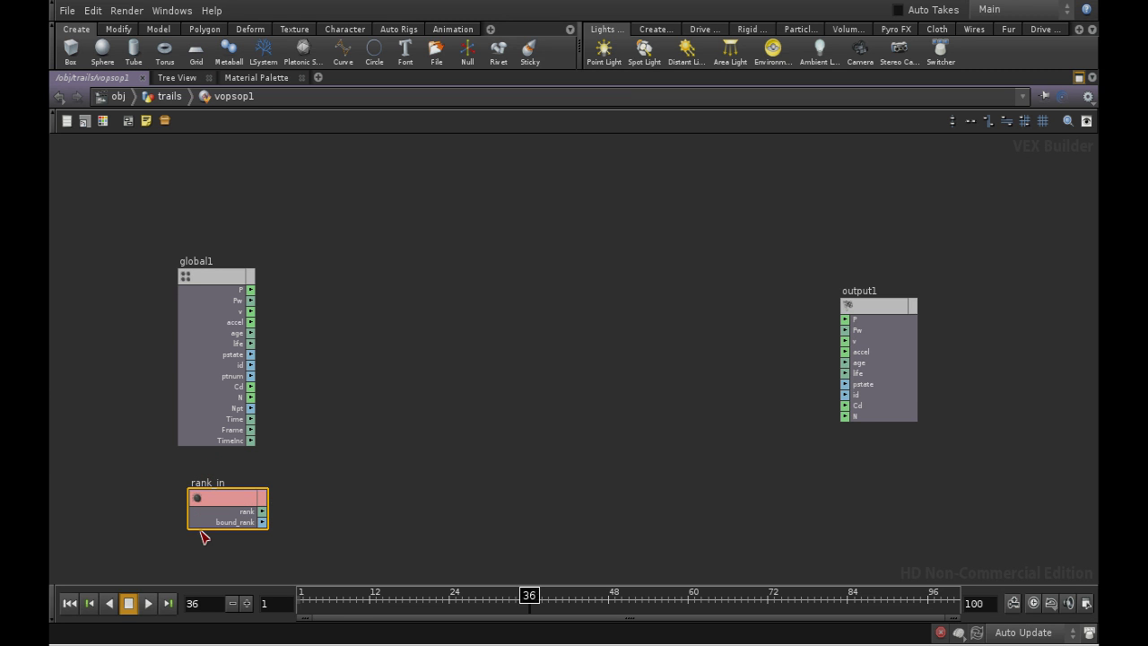
key(p)
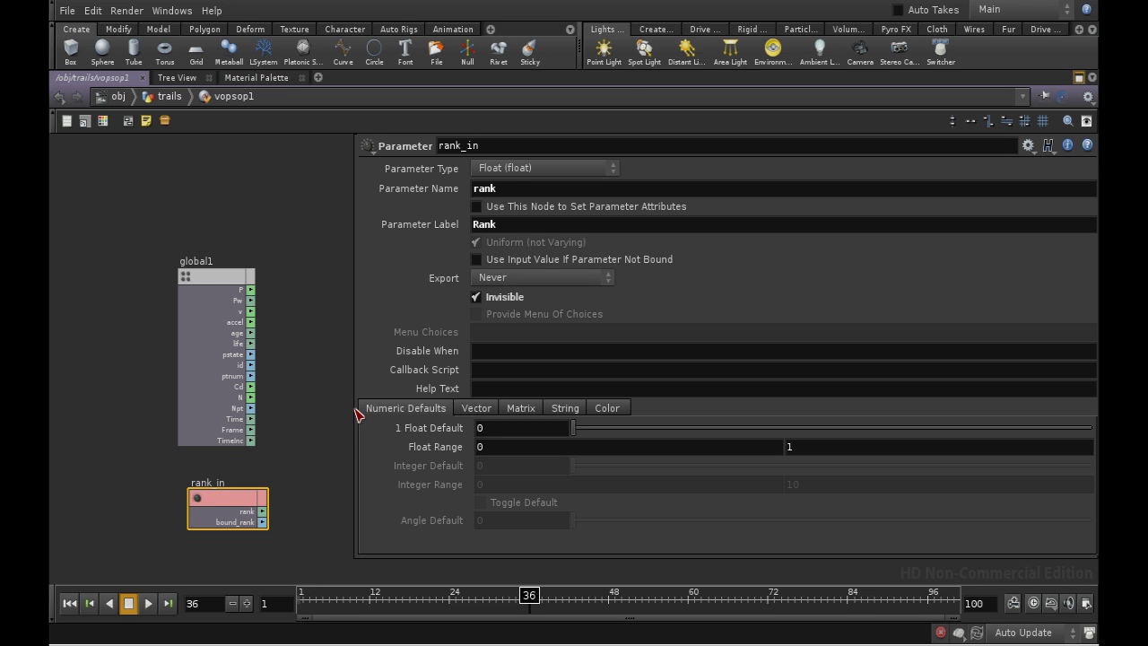
key(p)
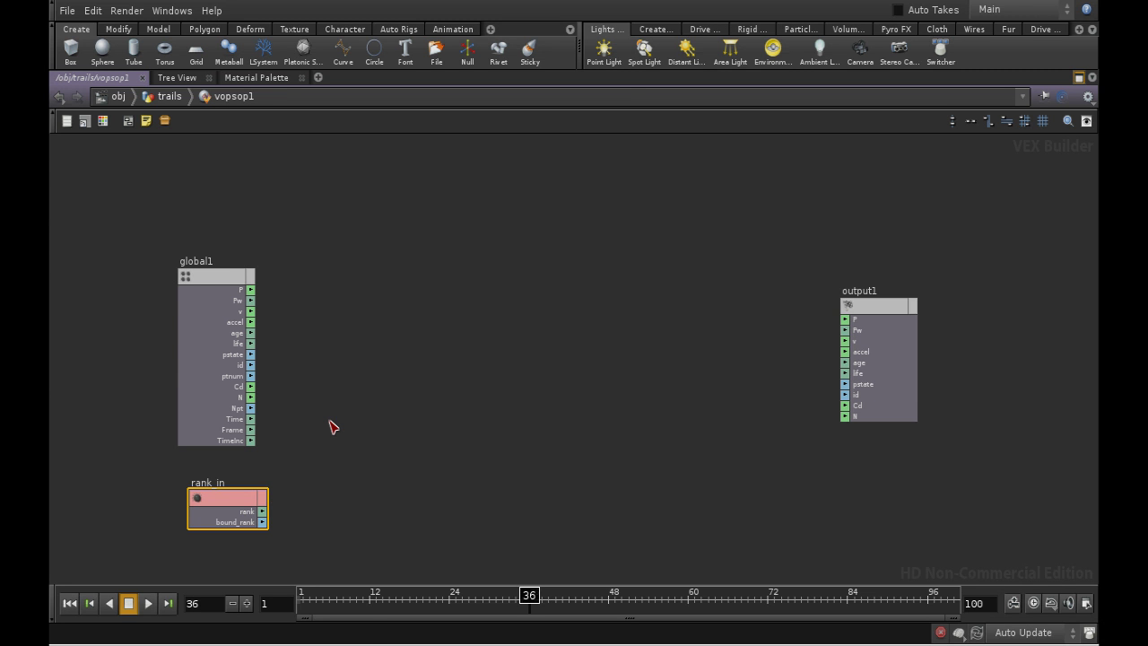
Create a Ramp Parameter node wired from rank_in's rank output.
click(264, 512)
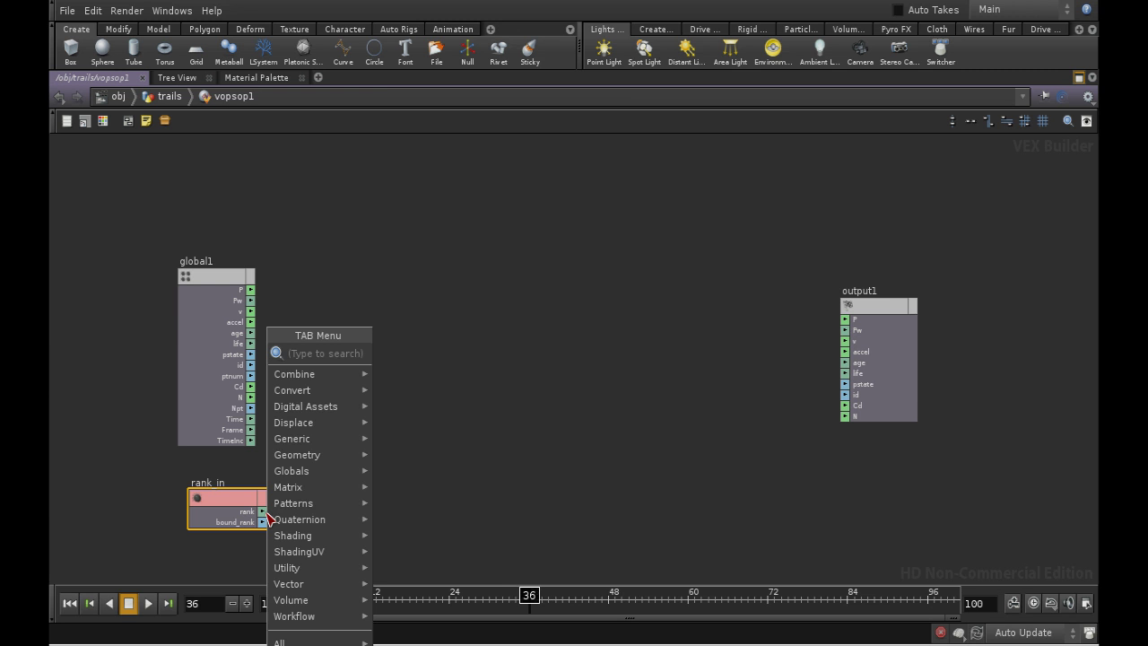
text(ra)
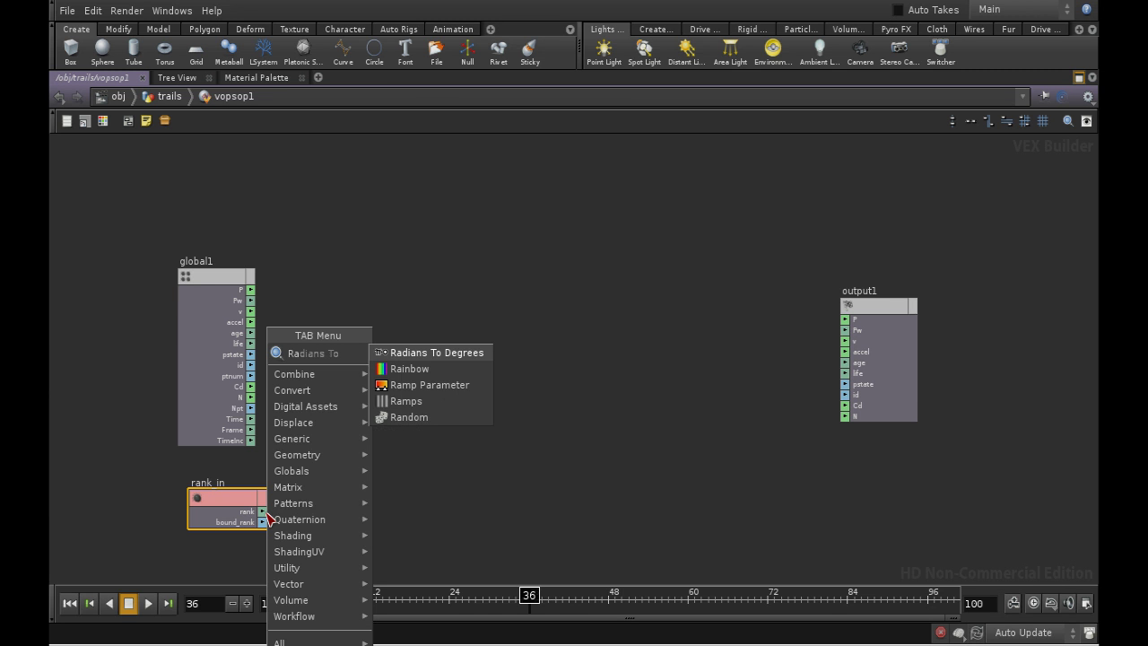
click(419, 385)
click(411, 493)
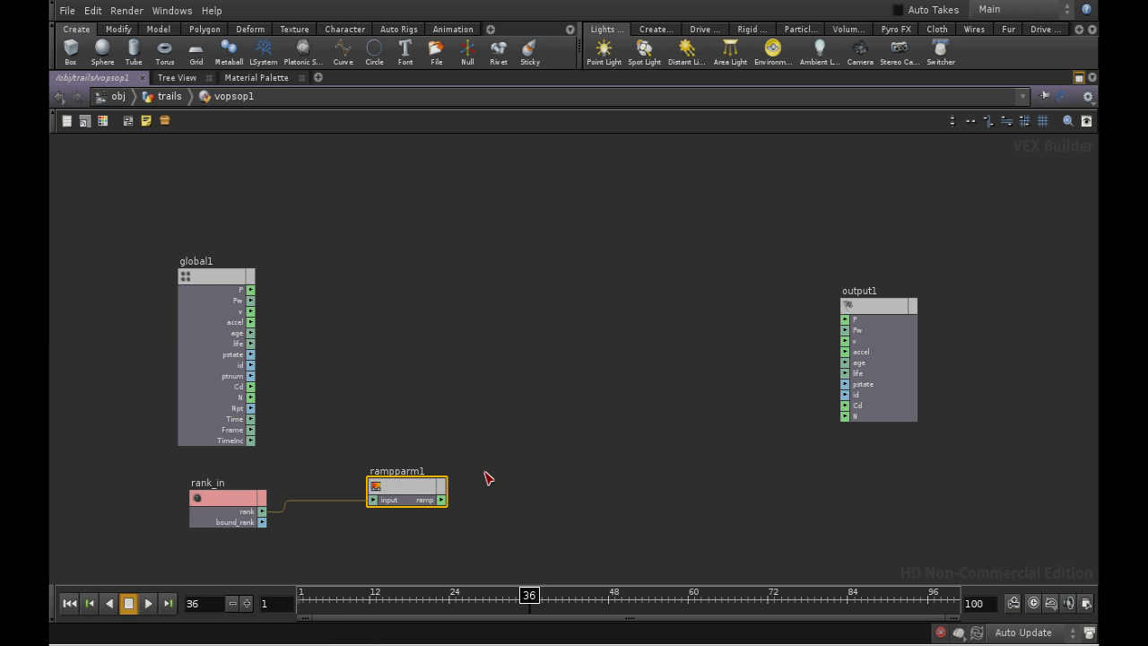
Rename the ramp turb_profile, with parameter name $OS and label Turbulence Profile, then move it aside.
key(p)
drag(514, 147, 380, 184)
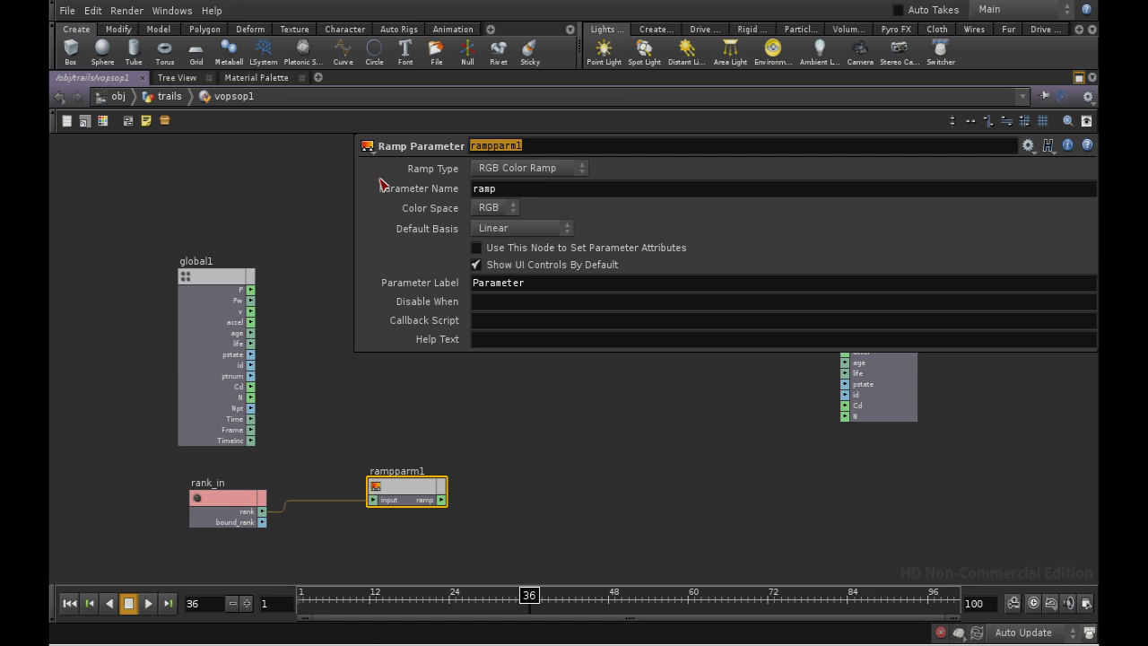
text(turb_profile)
key(Tab)
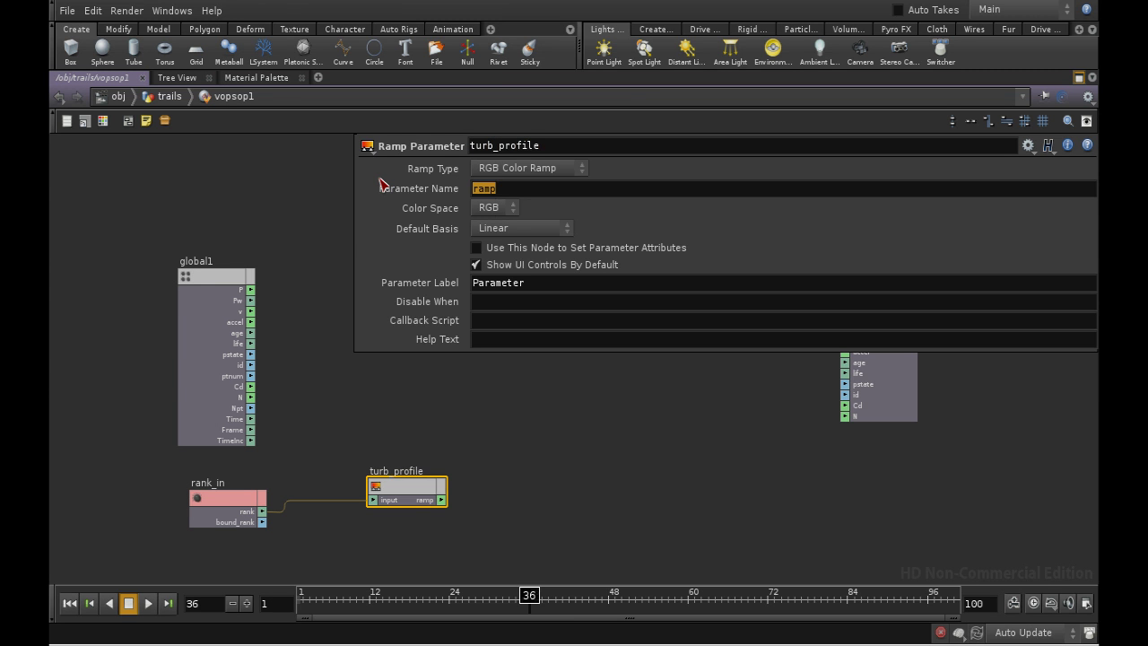
text(s)
text(OS)
key(Tab)
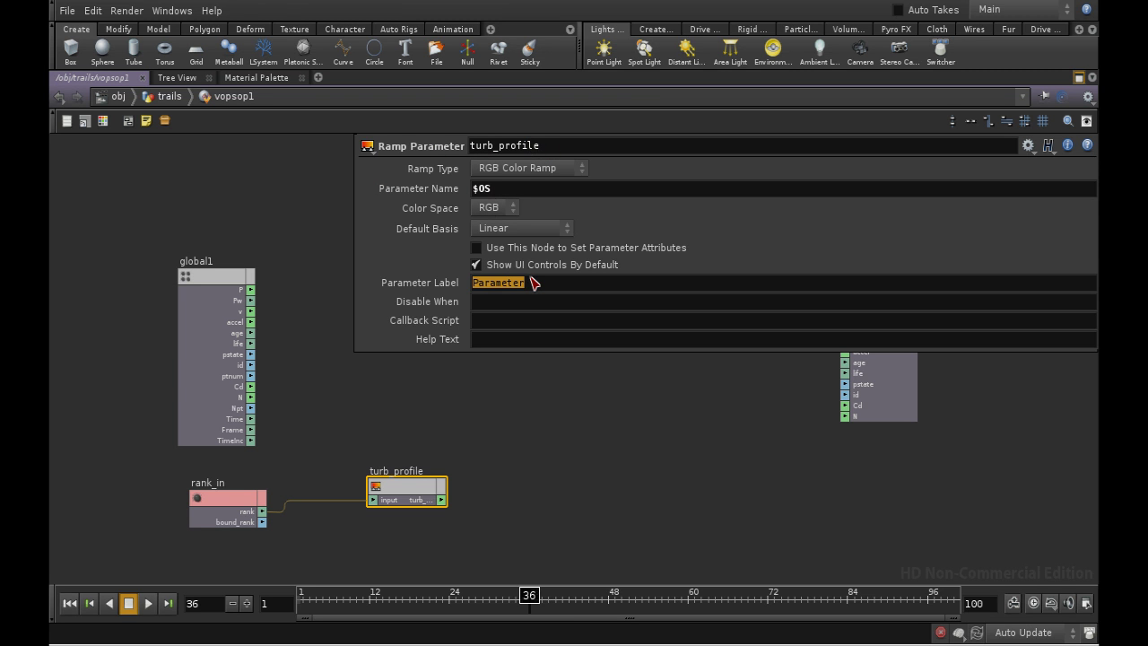
text(Turbulence Profile)
click(539, 491)
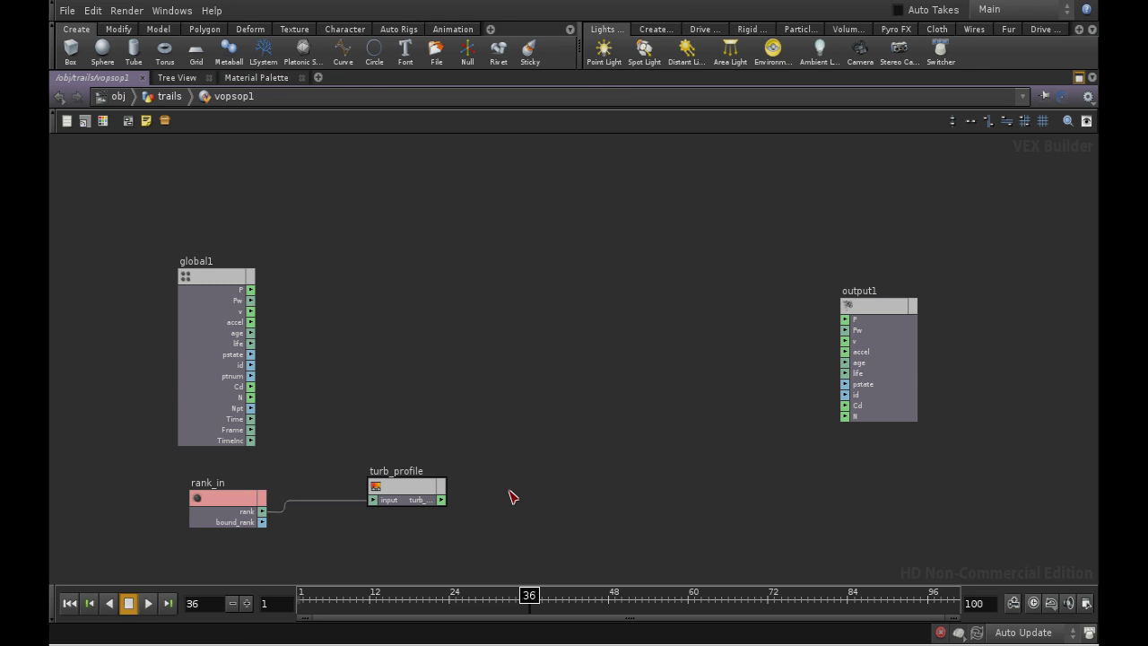
drag(411, 489, 376, 516)
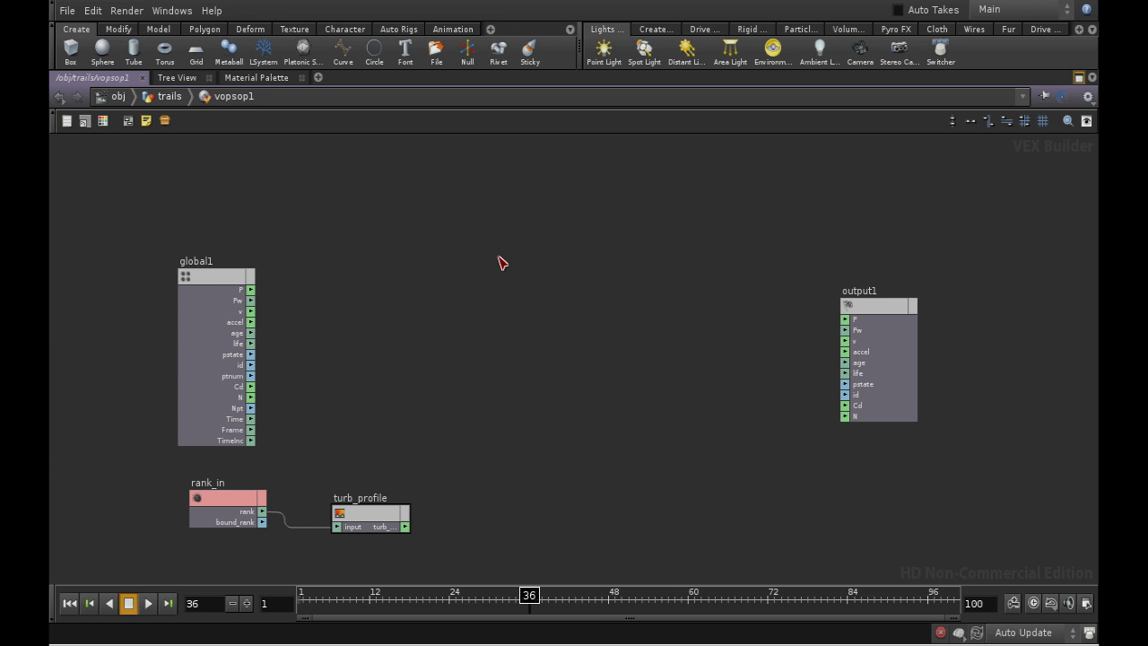
Add a Turbulent Noise node between global1 and output1, wiring global1's P into its pos input.
key(Tab)
text(t)
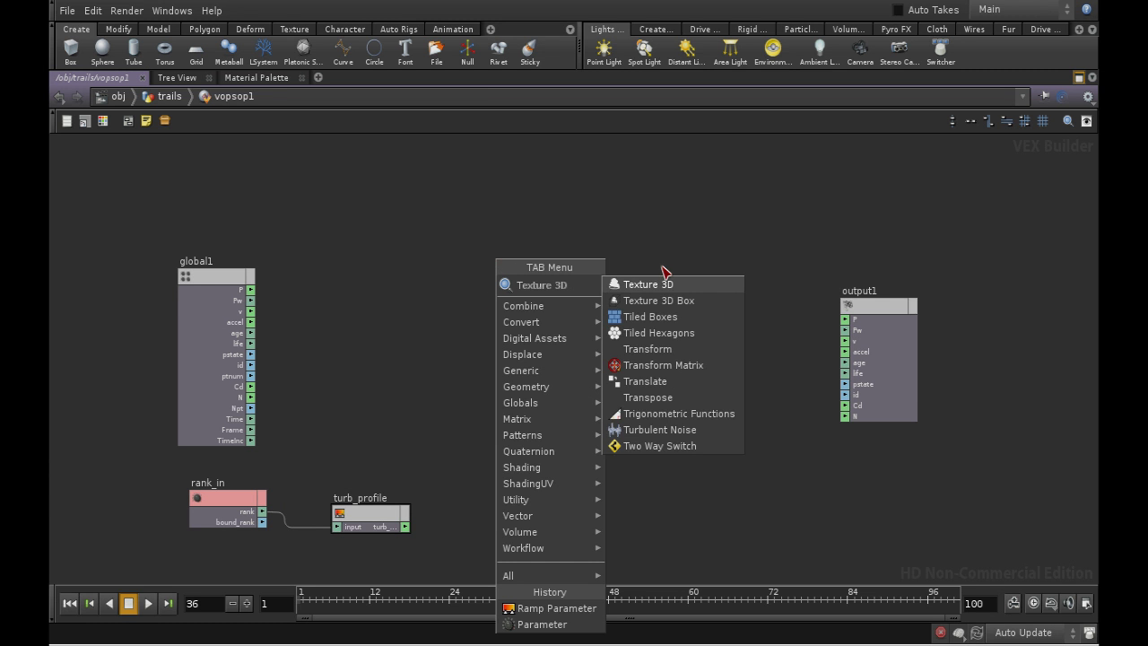
click(660, 430)
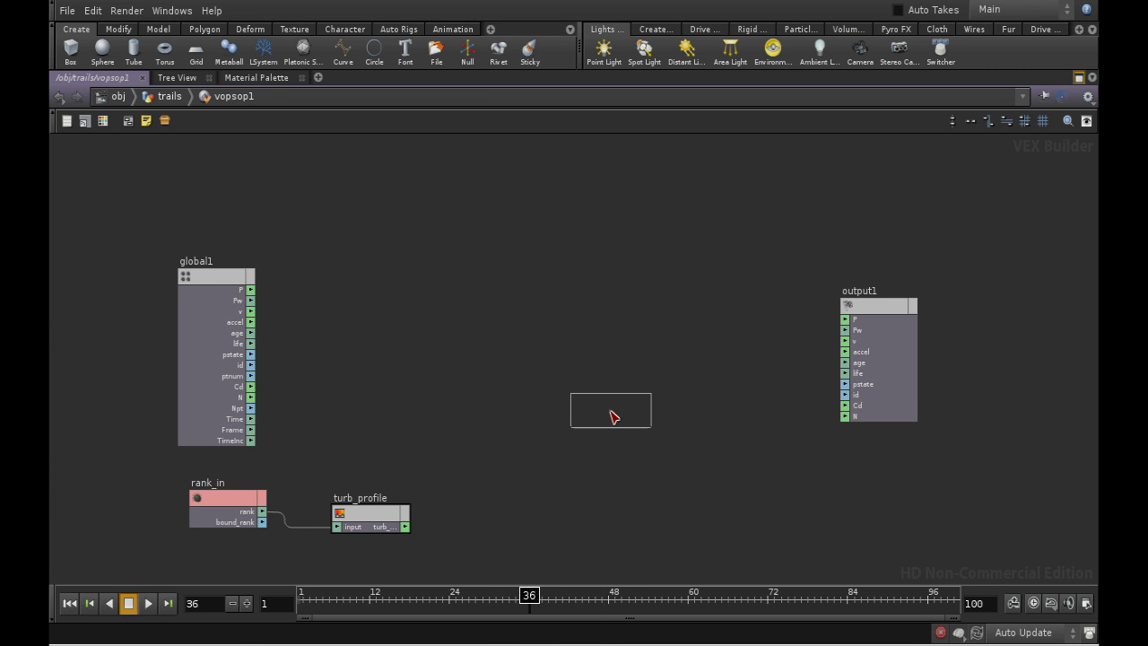
click(549, 368)
drag(548, 321, 529, 280)
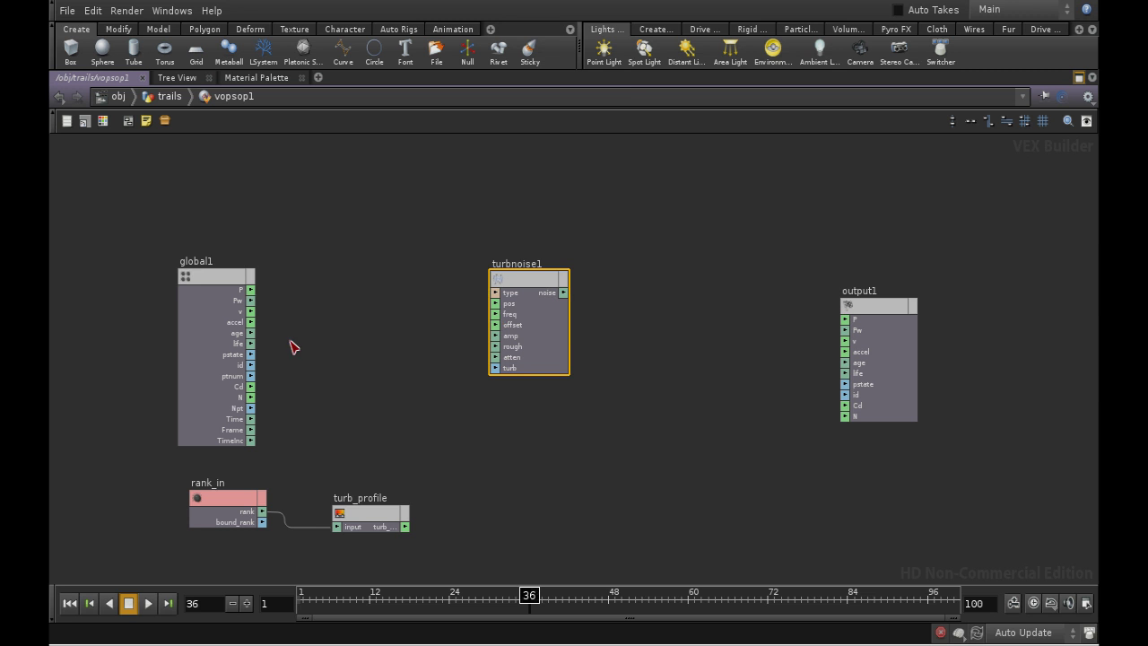
drag(252, 289, 541, 278)
Set turbnoise1's noise type to Sparse Convolution Noise and its signature to 3D Noise.
key(p)
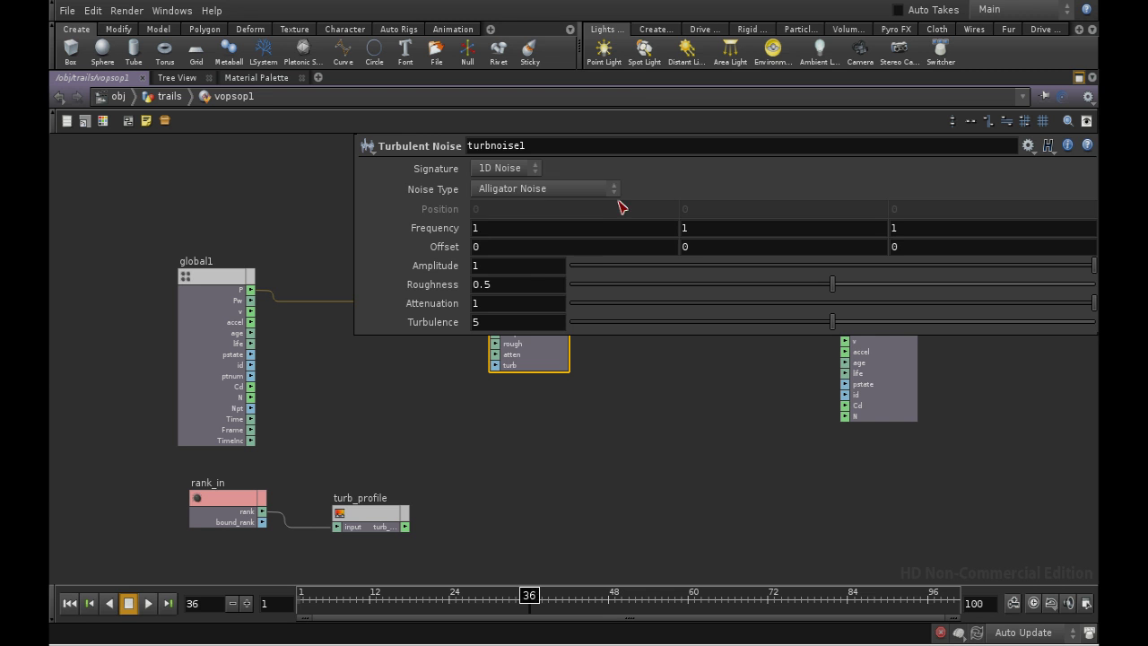
click(609, 189)
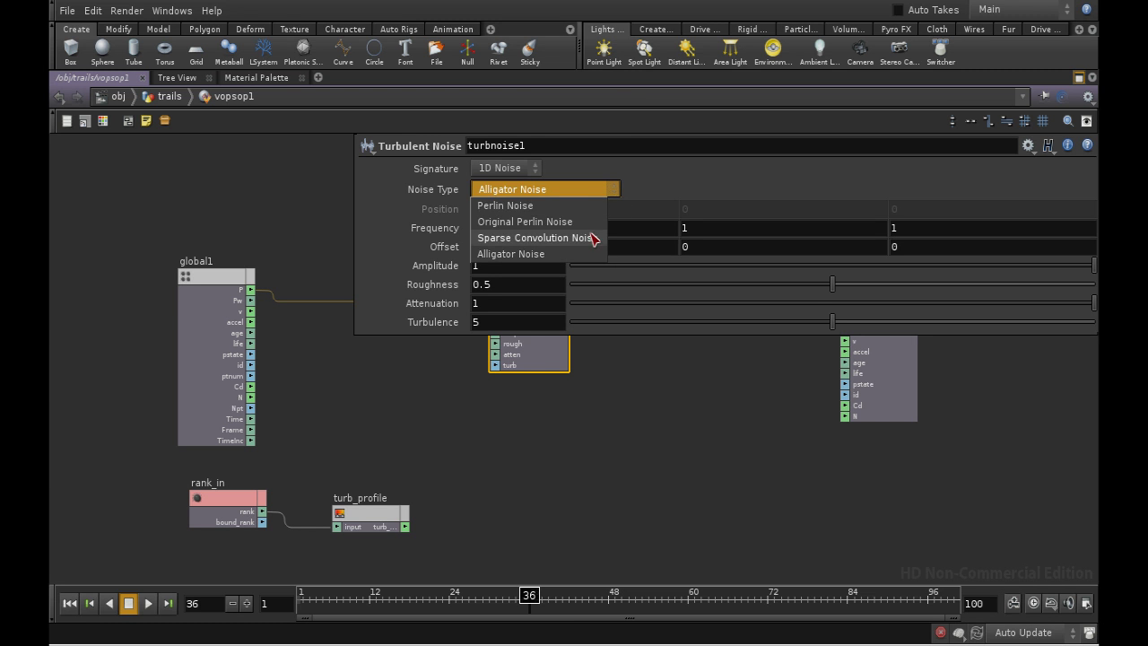
click(593, 239)
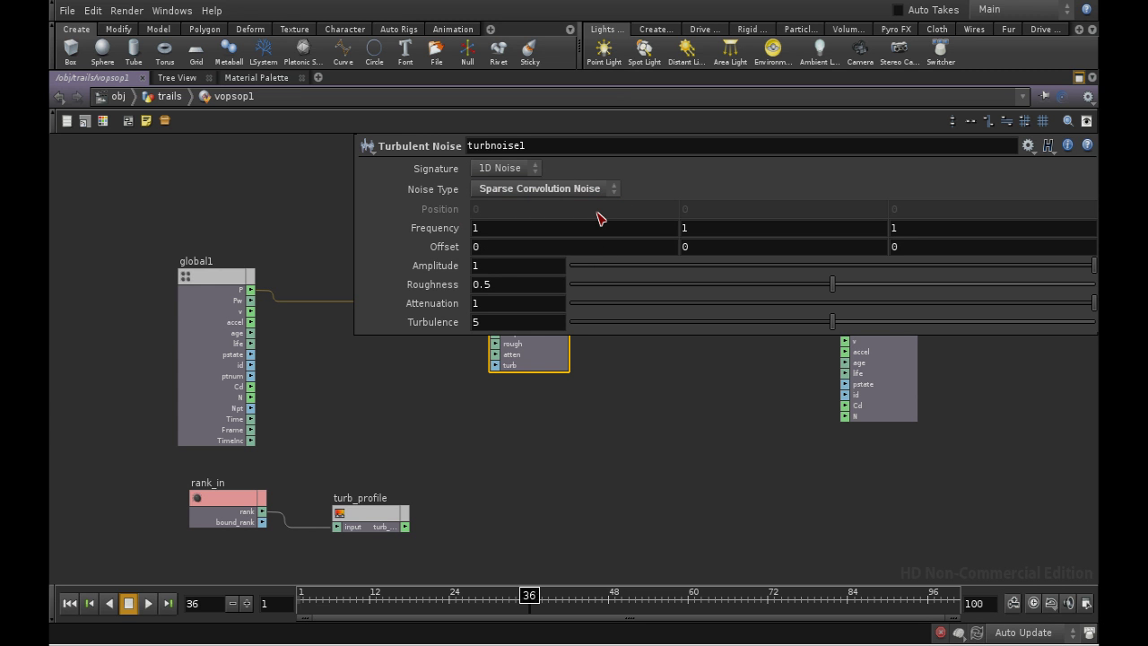
click(531, 170)
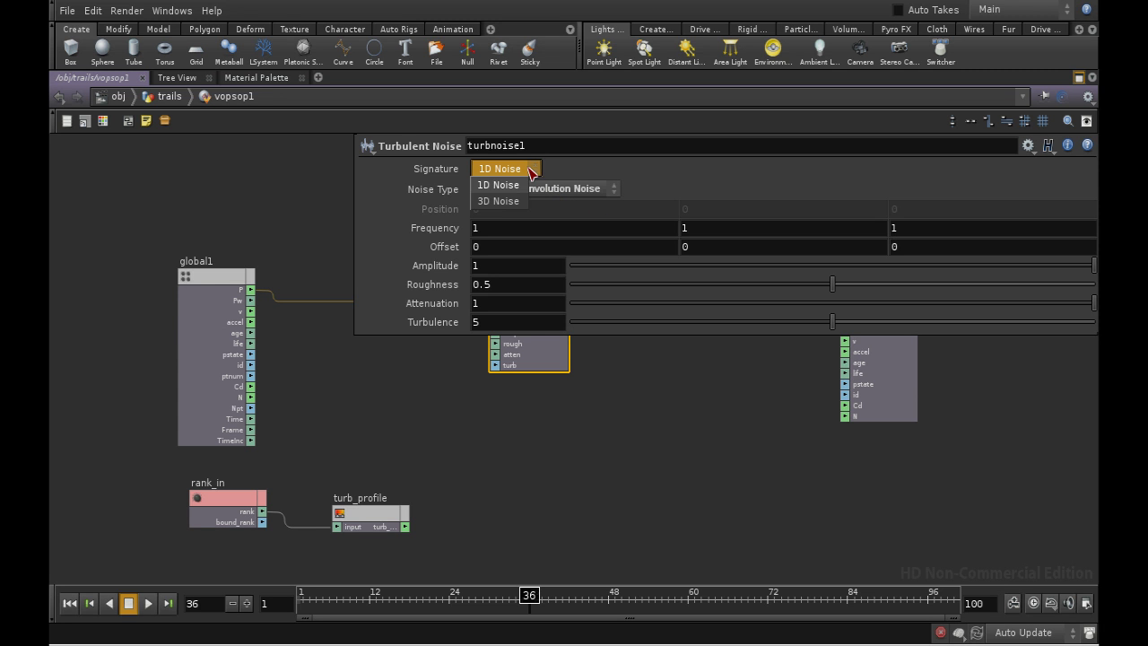
click(498, 202)
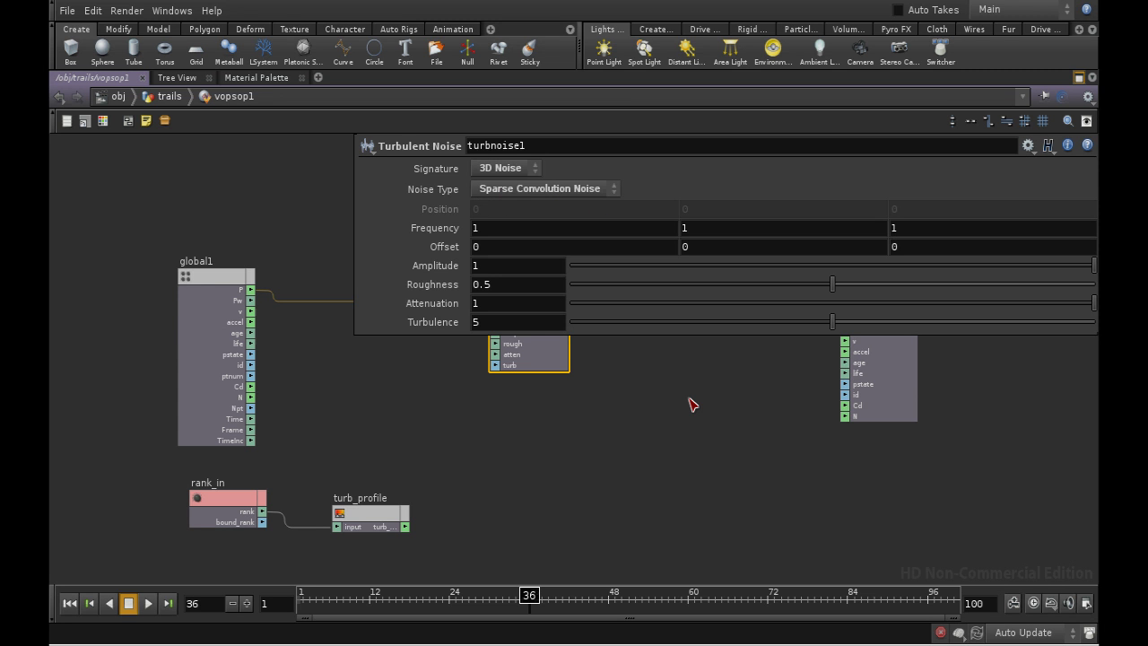
Create input parameter nodes for turbnoise1 and spread type, freq, offset, amp, rough, atten, turb apart.
key(p)
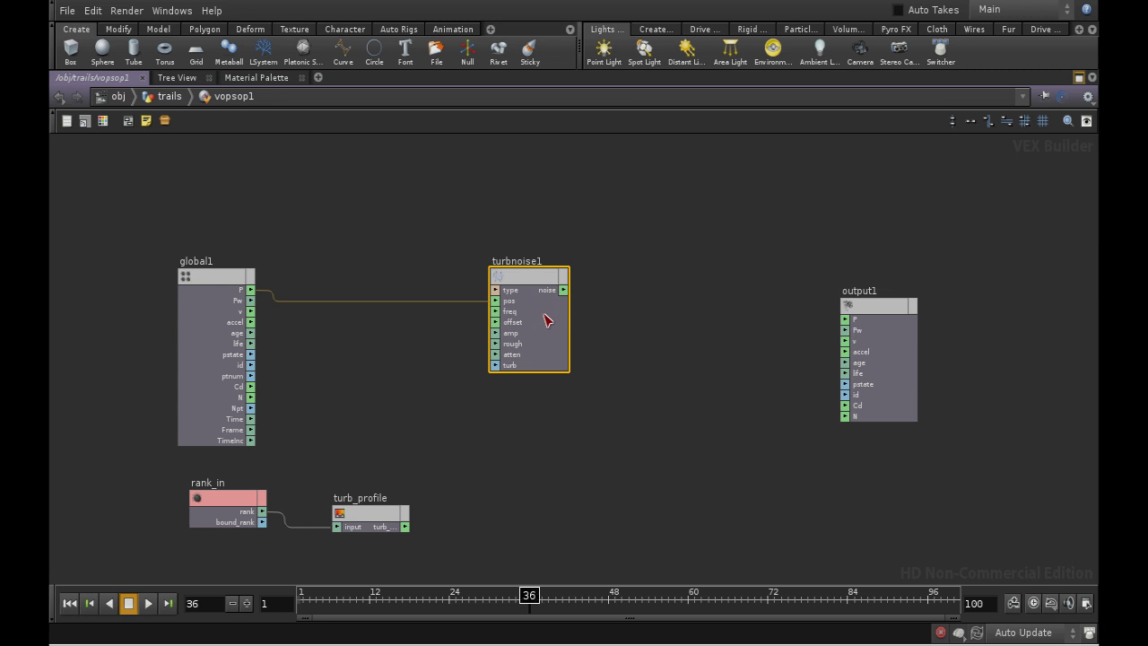
right_click(536, 280)
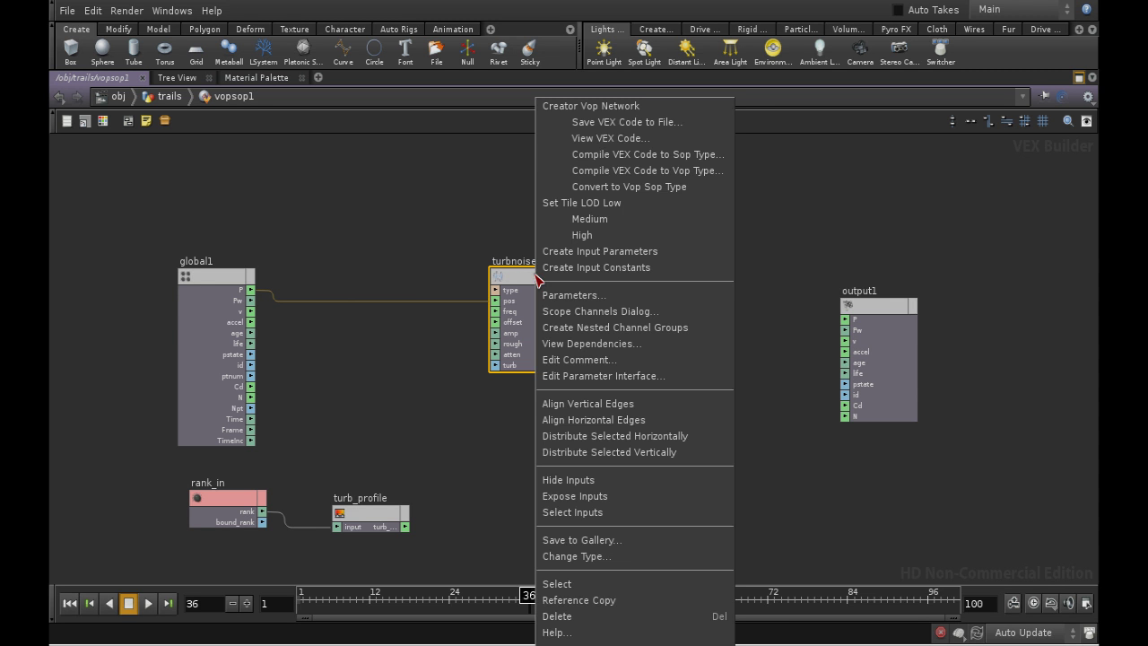
click(565, 253)
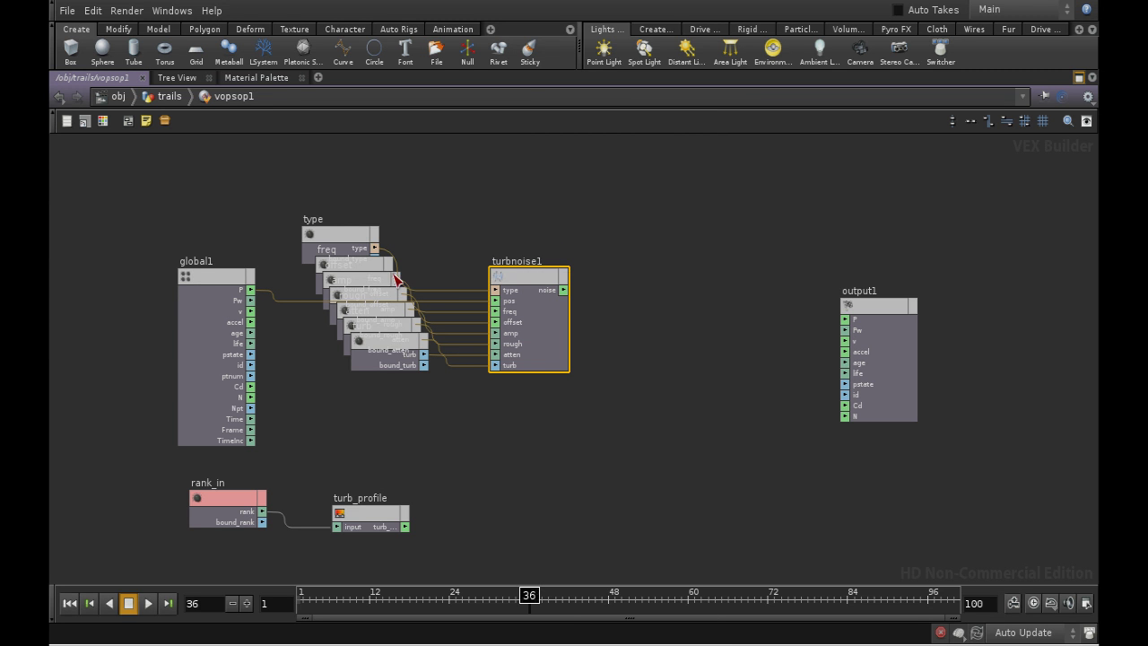
drag(528, 280, 579, 374)
drag(339, 237, 375, 142)
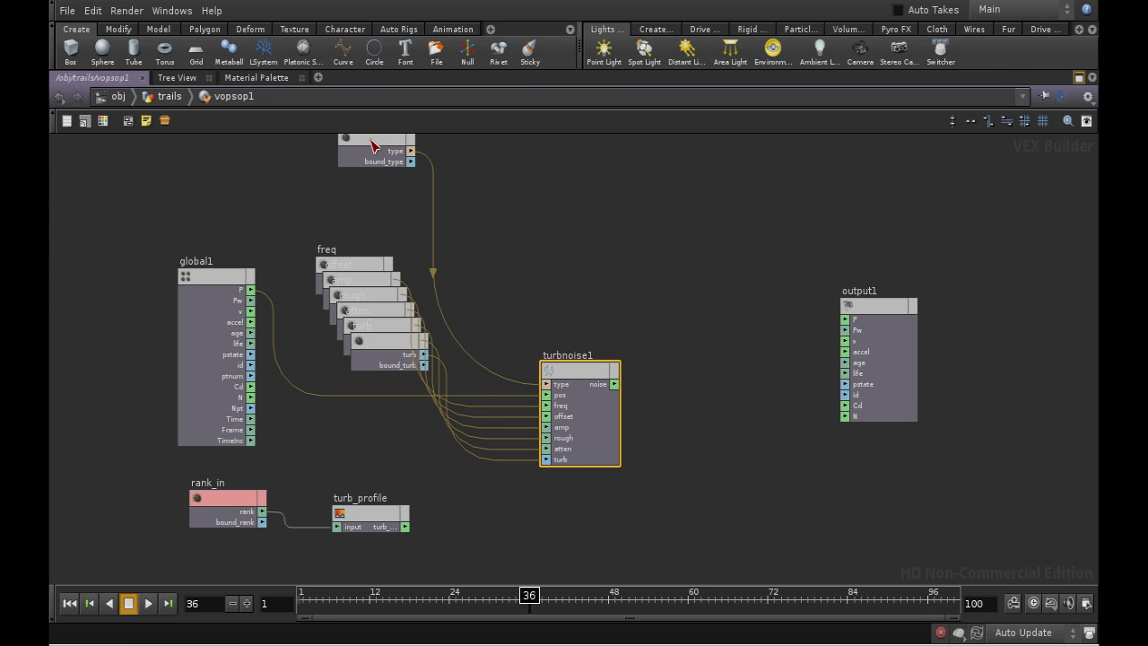
drag(352, 267, 350, 213)
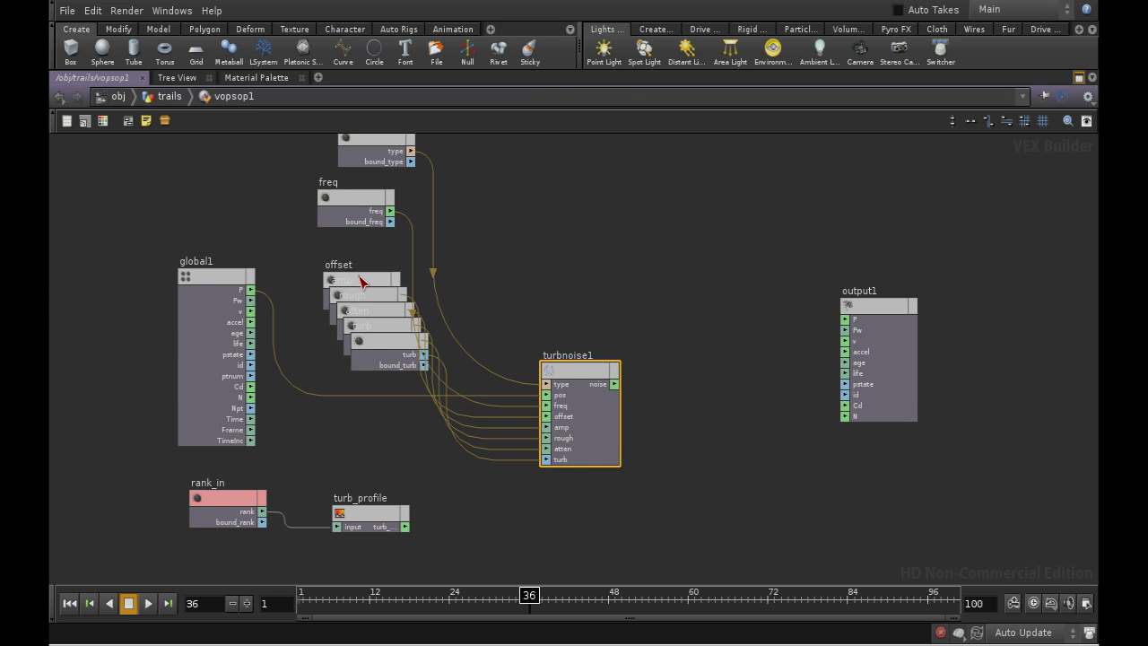
drag(359, 281, 275, 213)
drag(350, 300, 179, 222)
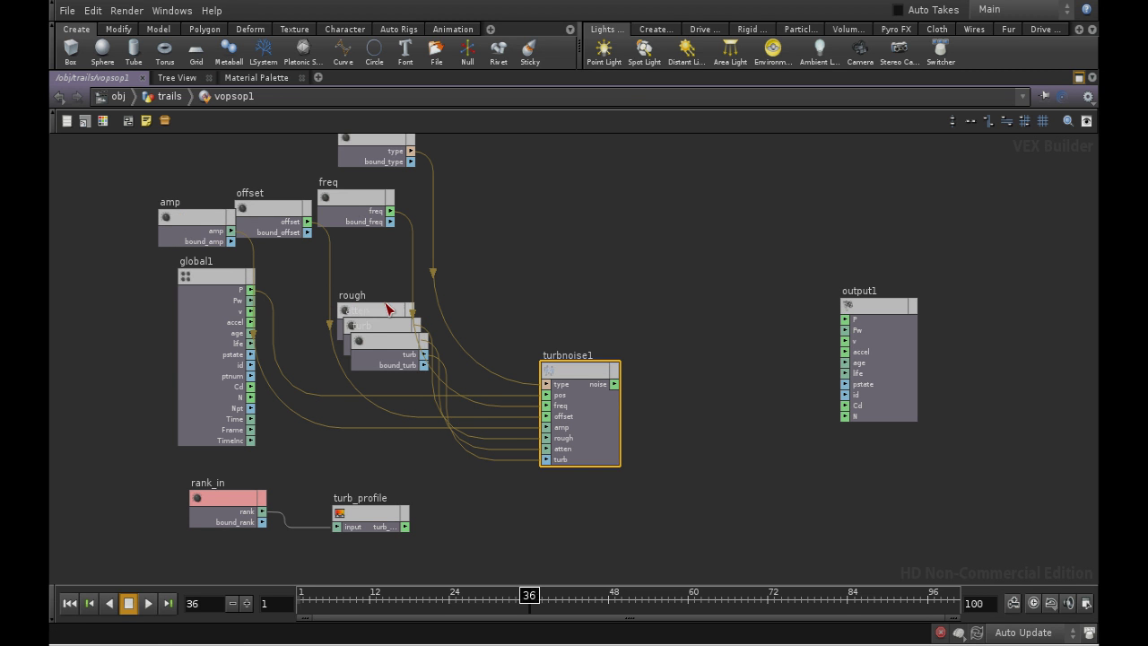
drag(392, 313, 511, 169)
drag(382, 326, 462, 238)
drag(383, 343, 364, 296)
Delete the amp parameter node and tint the remaining parameter nodes pale yellow.
click(198, 220)
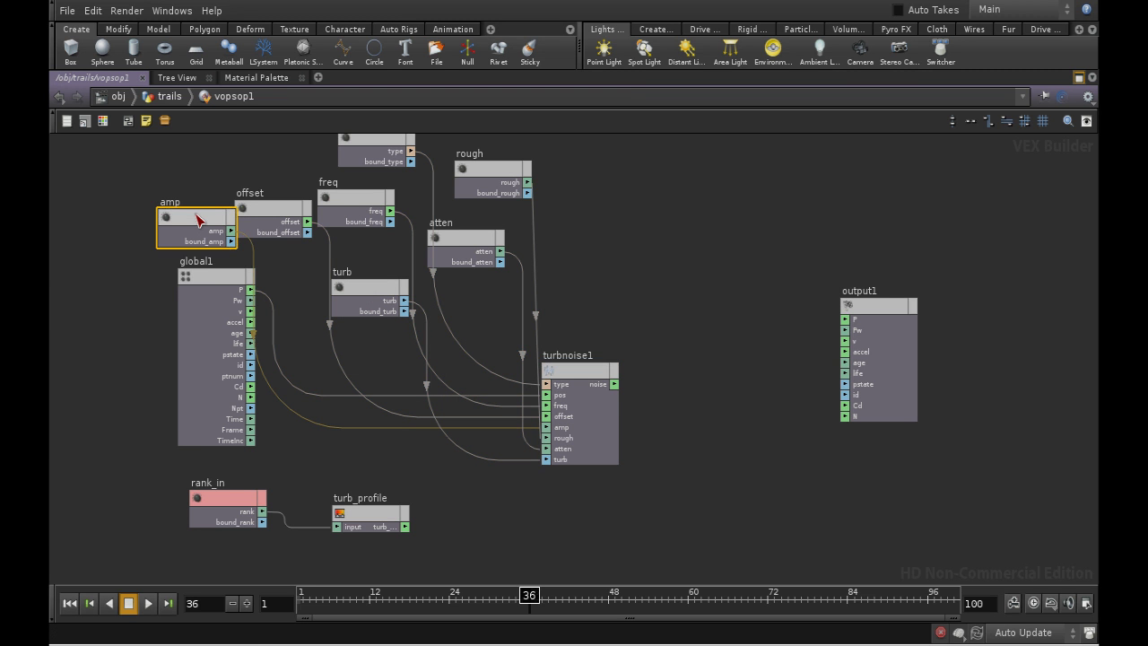
key(Delete)
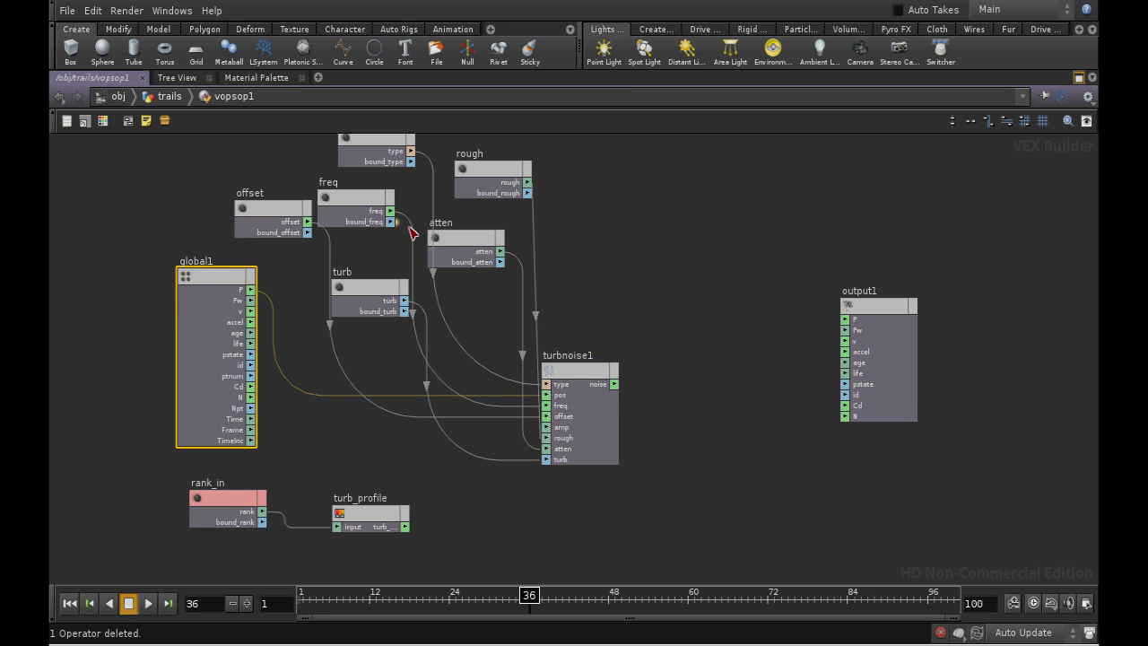
drag(259, 204, 468, 389)
drag(297, 206, 466, 387)
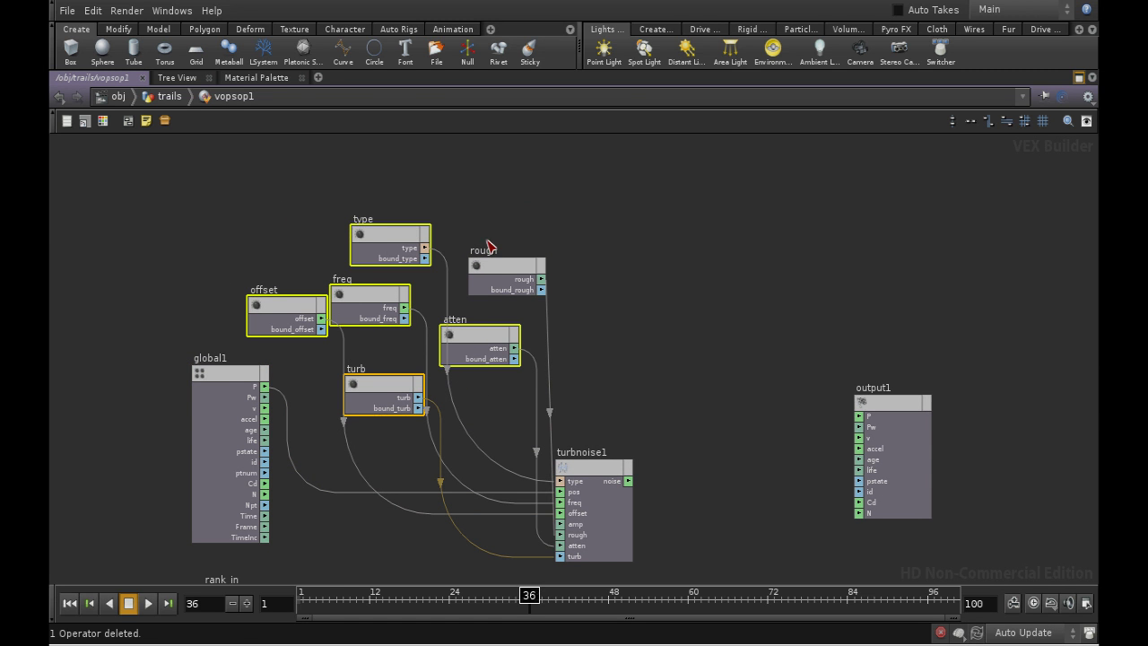
drag(492, 266, 492, 265)
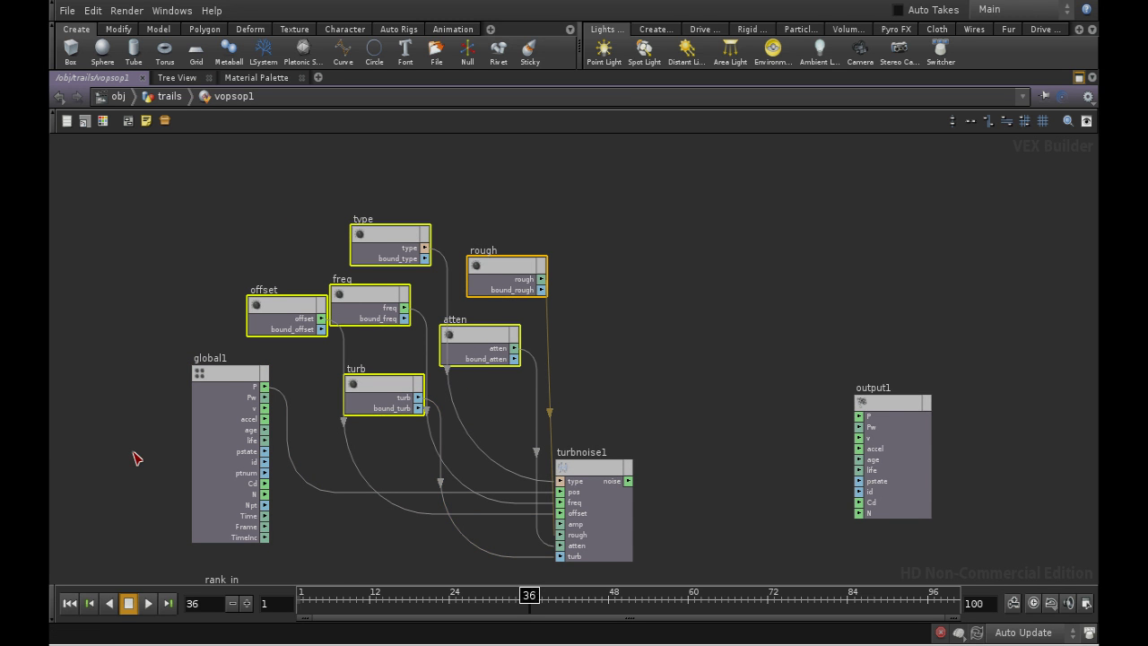
key(c)
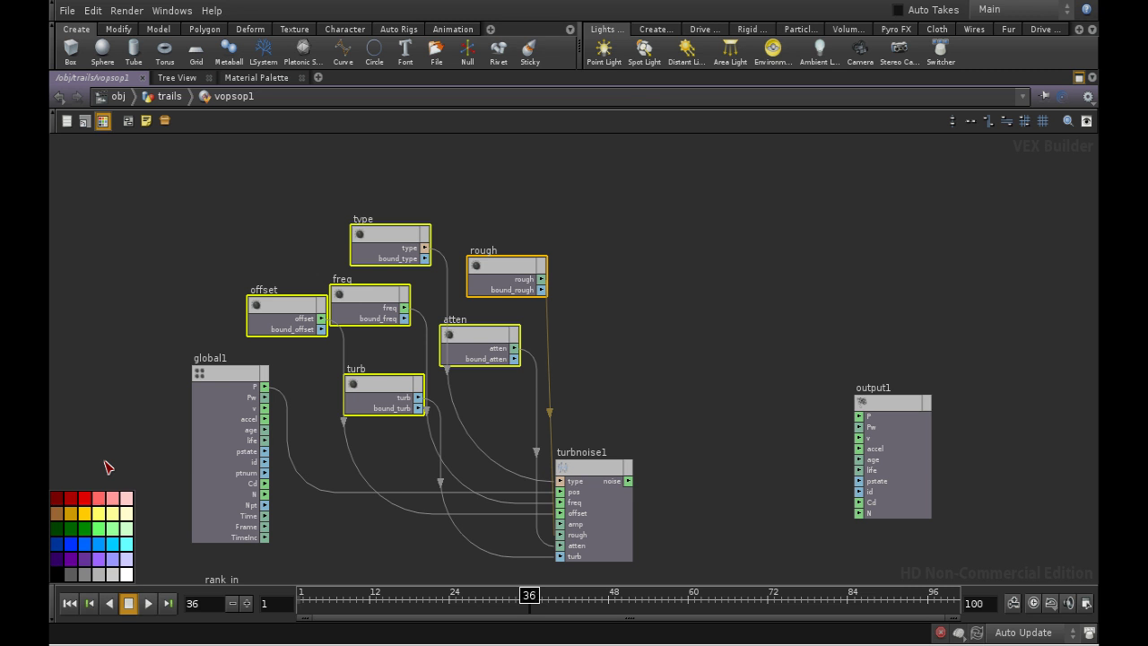
click(108, 517)
key(c)
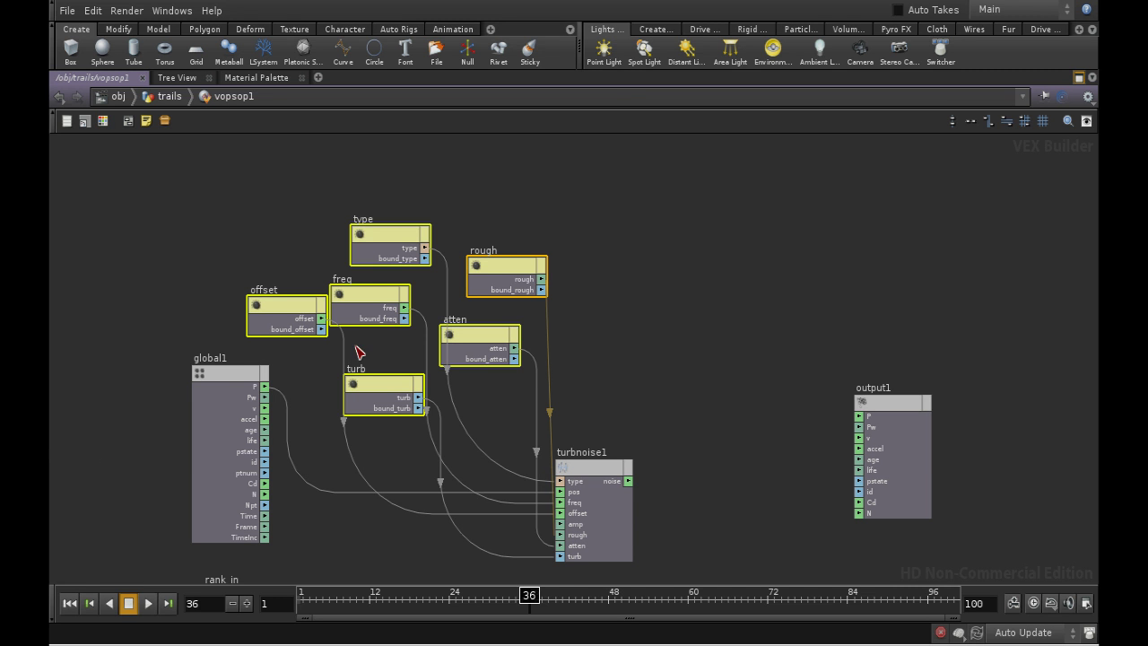
middle_drag(647, 343, 664, 351)
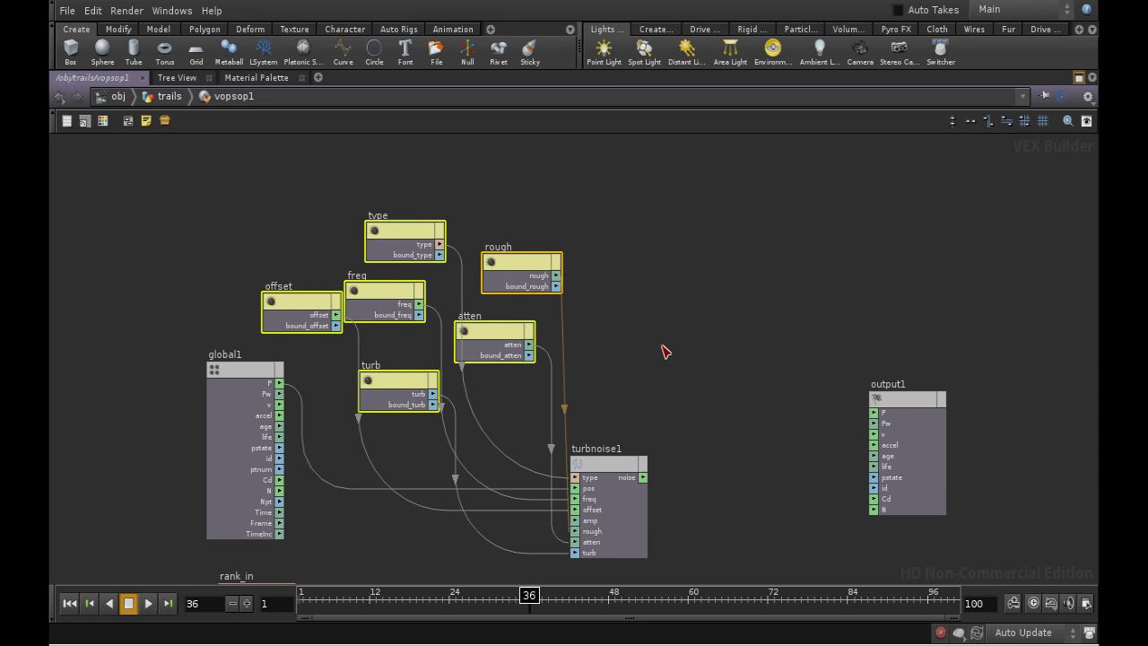
middle_drag(682, 422, 592, 384)
drag(530, 438, 553, 426)
Add a Parameter node of type 3 Floats (vector) with default 1, 1, 1.
key(Tab)
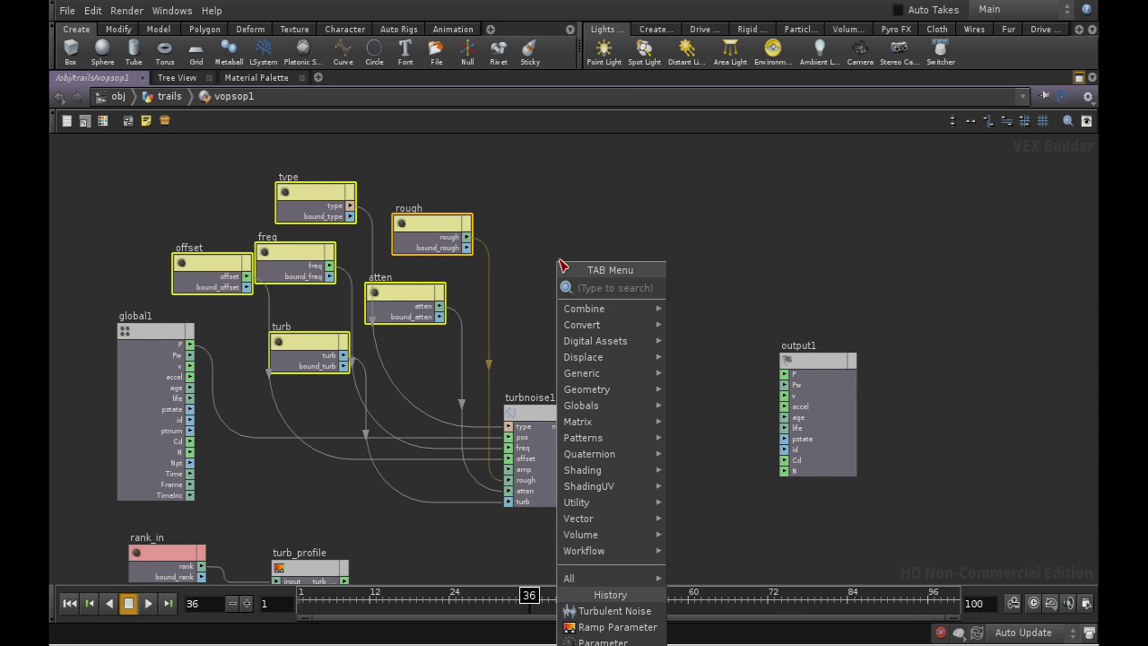
text(p)
click(708, 287)
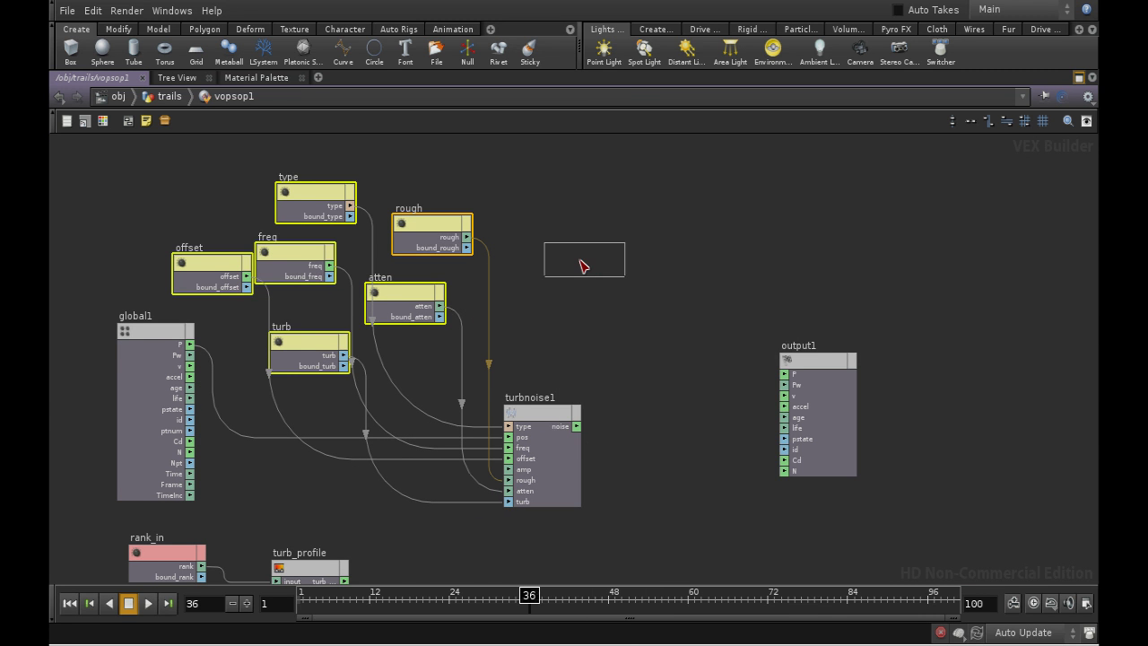
click(599, 276)
key(p)
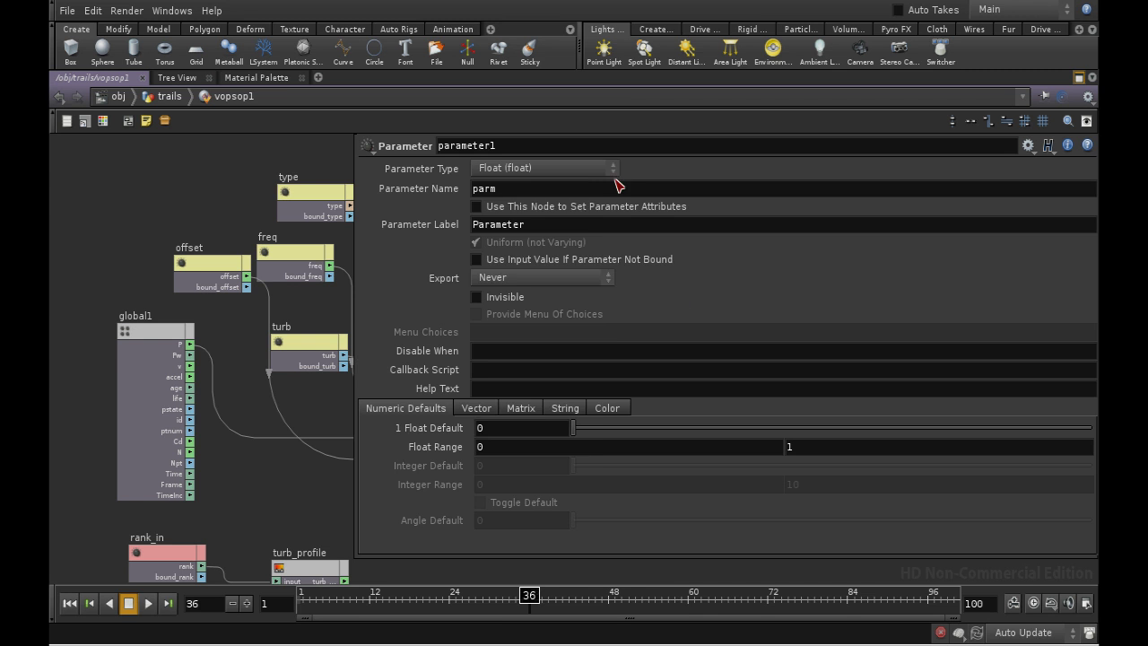
click(593, 170)
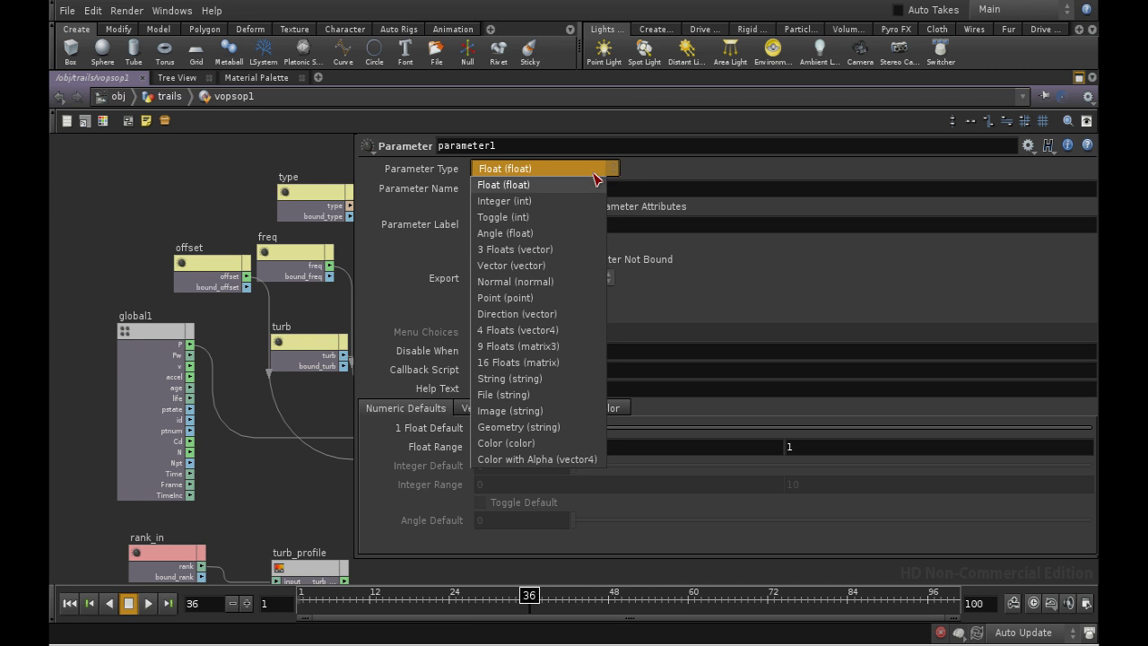
click(574, 249)
click(489, 411)
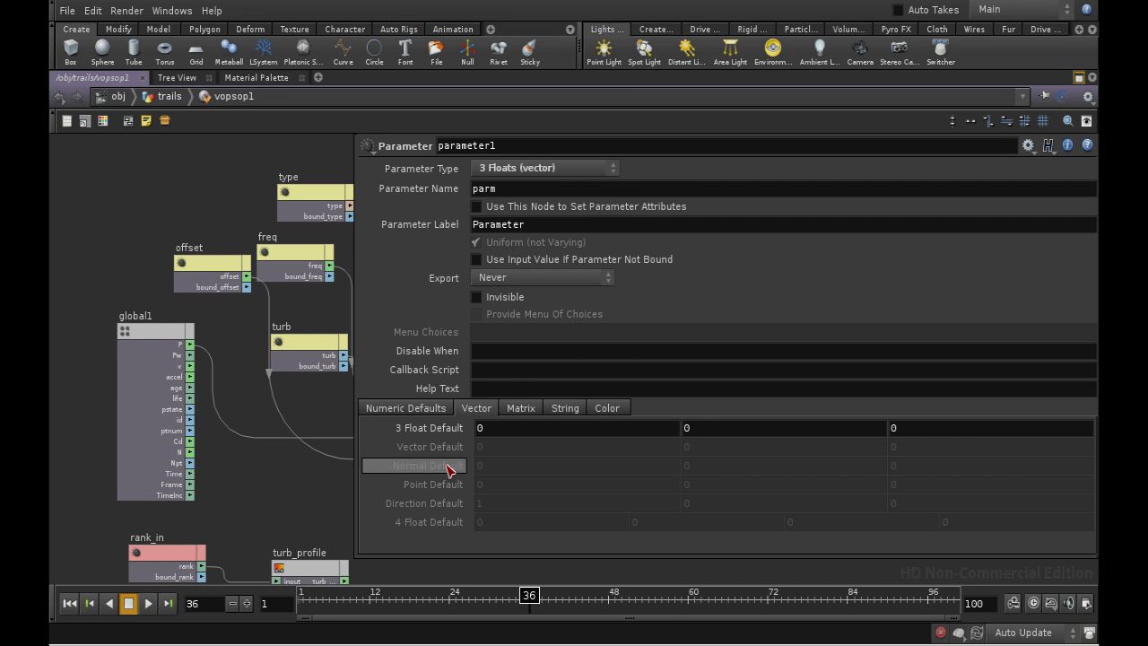
middle_drag(432, 429, 454, 397)
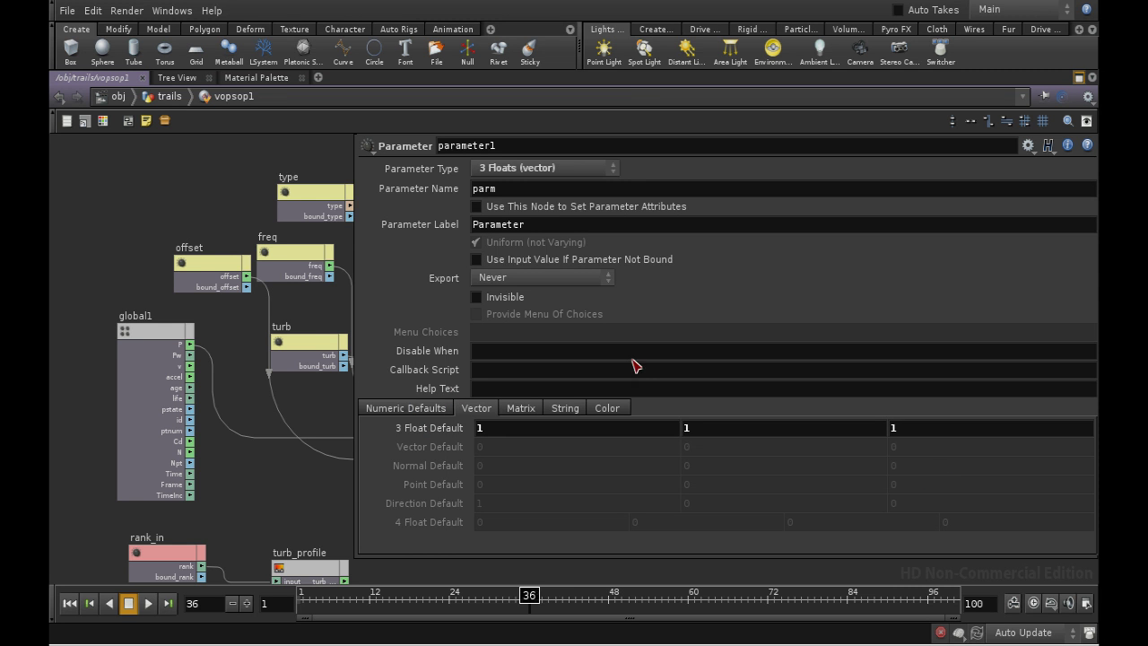
Rename it turb_amp, with parameter name $OS and label Turbulence Amplitude.
double_click(496, 147)
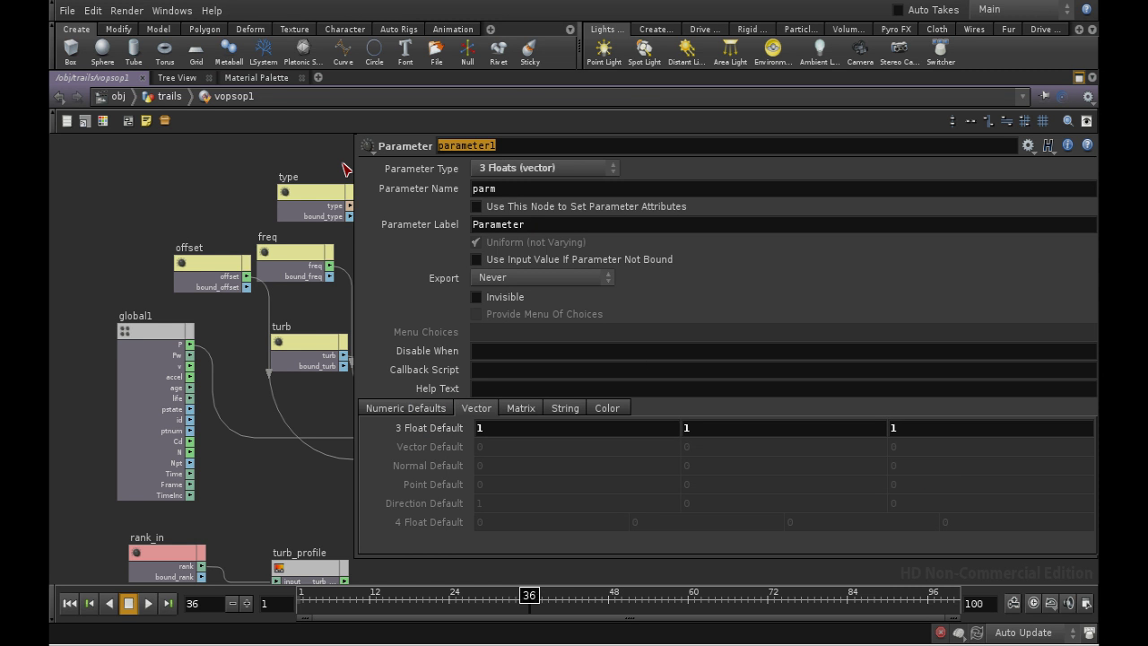
text(turb_amp)
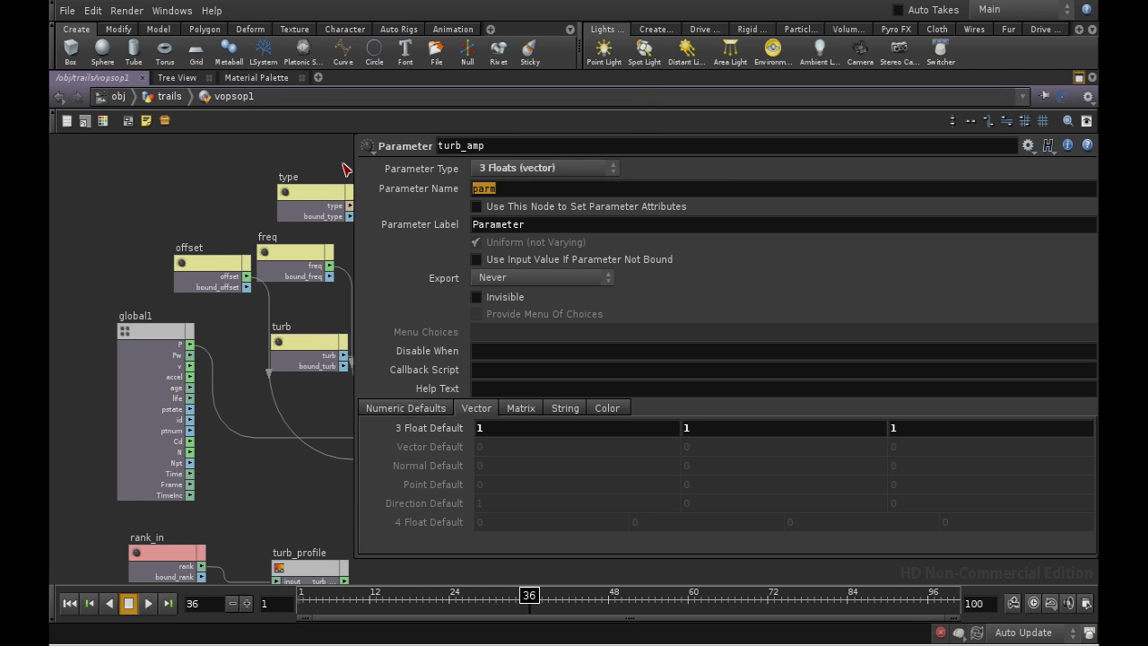
text(s)
key(Tab)
text(T)
key(Return)
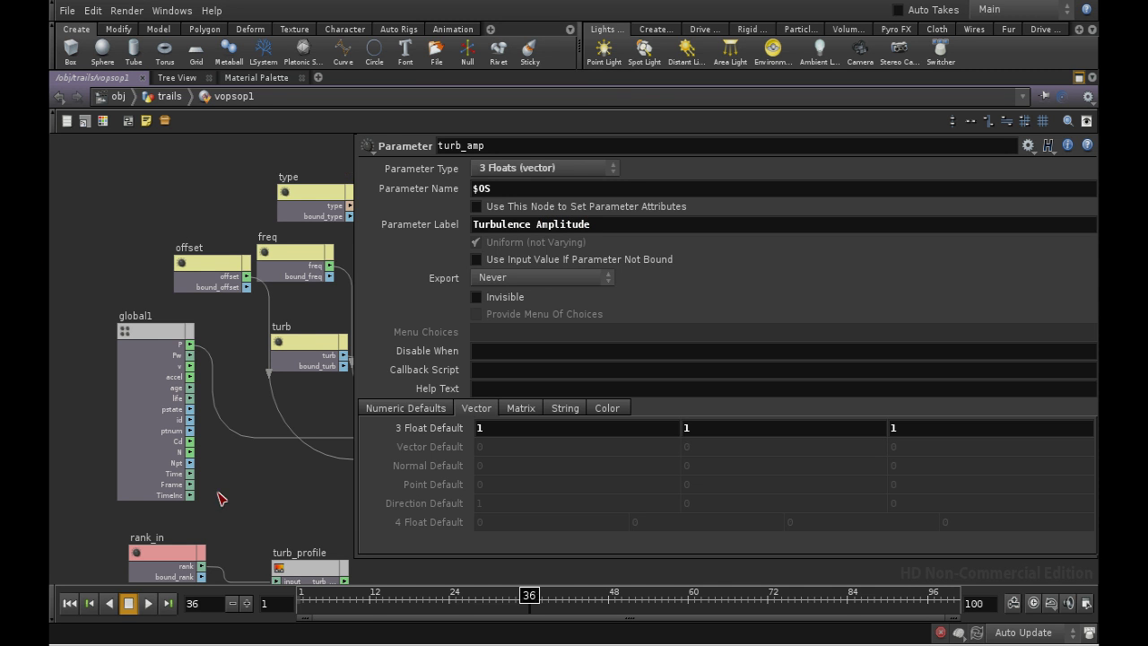
Make room by moving output1 and turbnoise1, then add a Multiply node between them.
key(p)
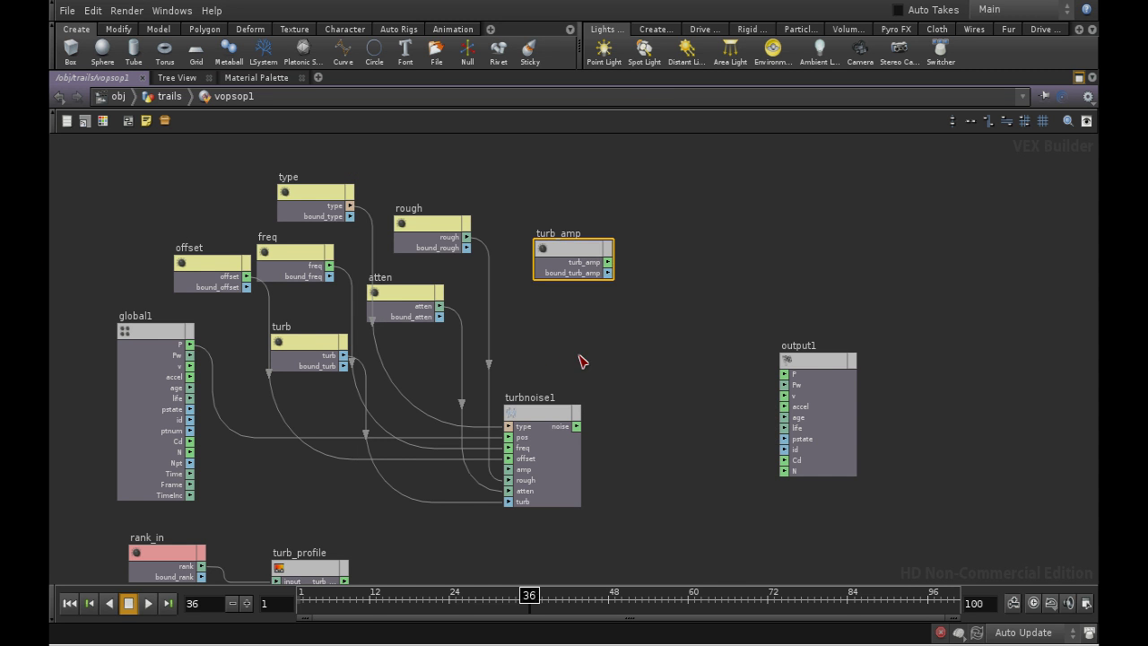
drag(800, 378, 911, 378)
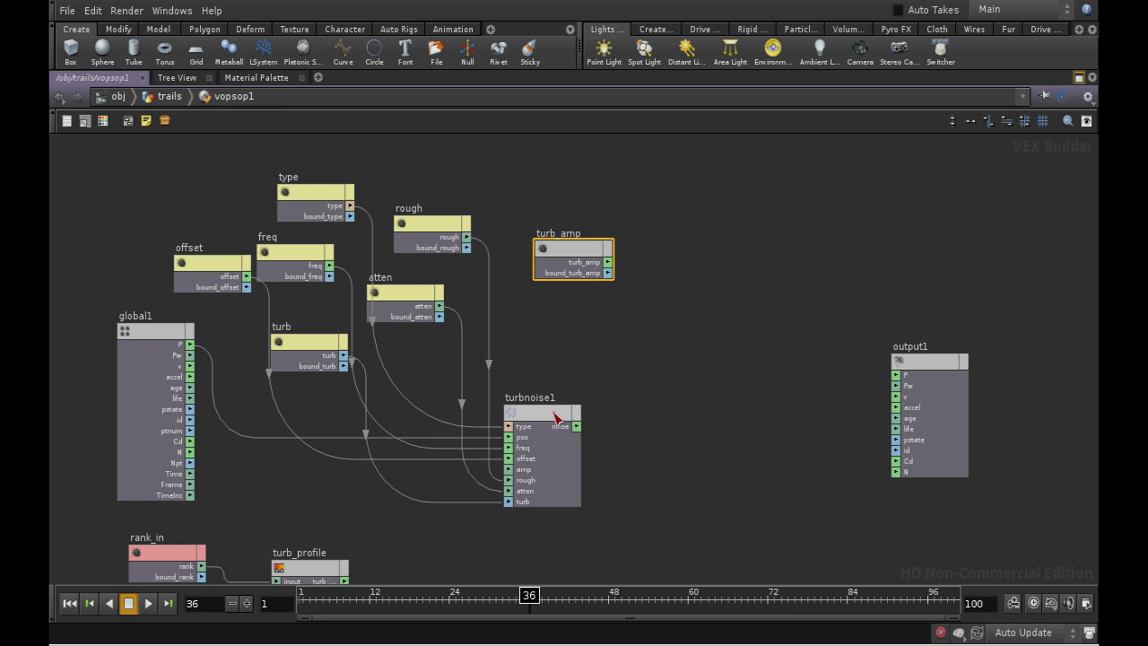
drag(556, 417, 567, 341)
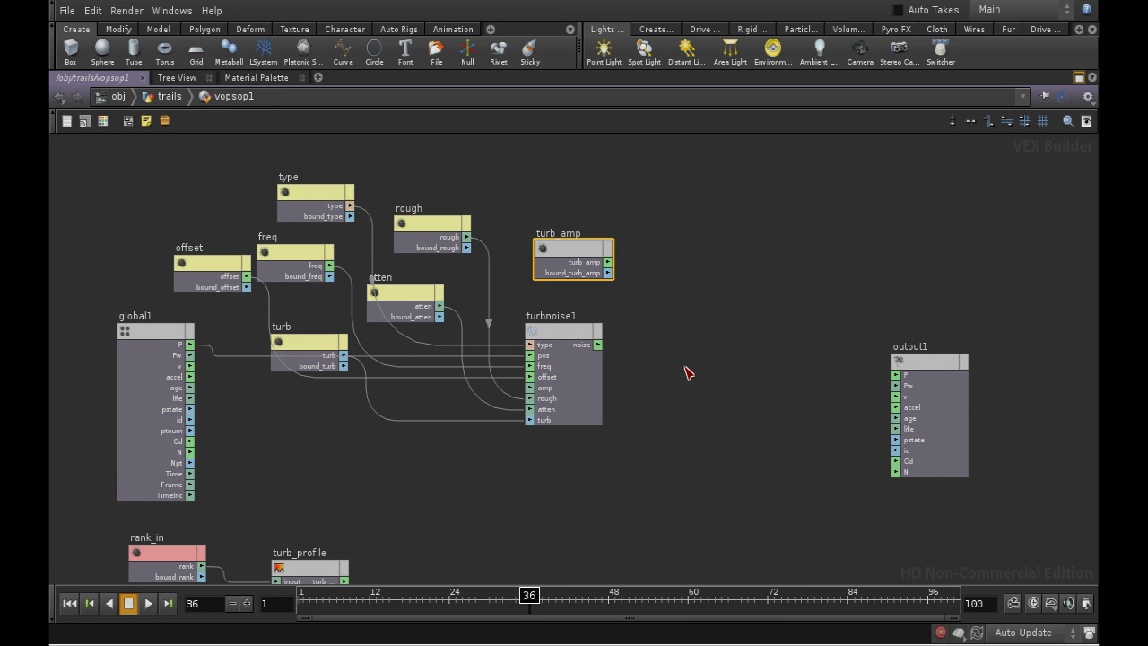
key(Tab)
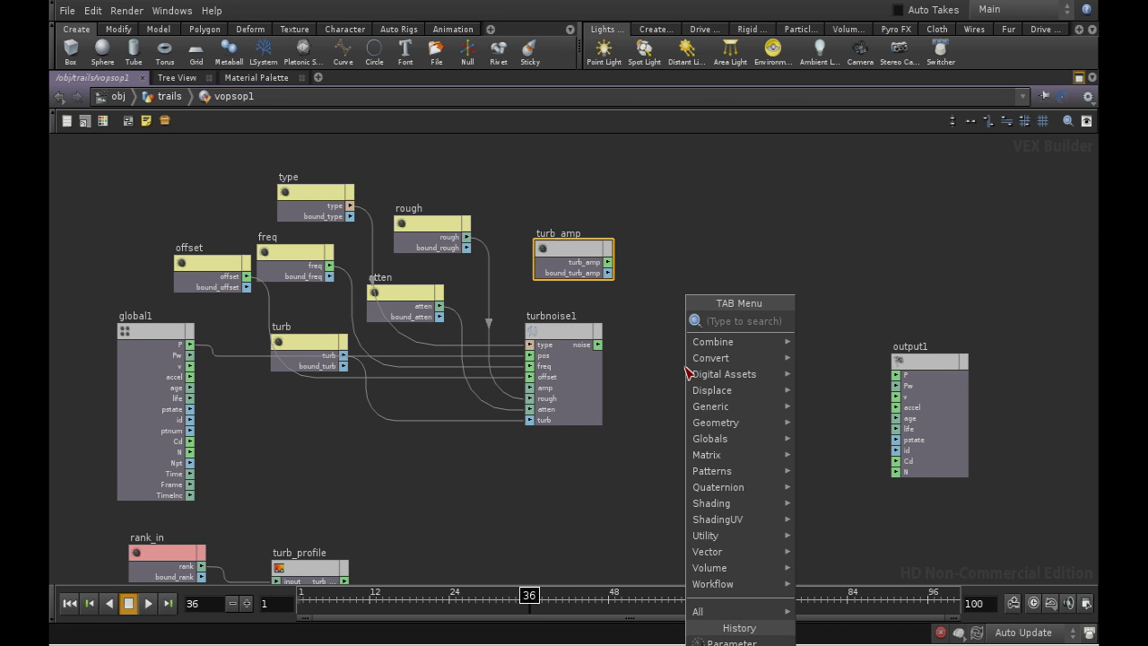
text(multiply)
click(812, 320)
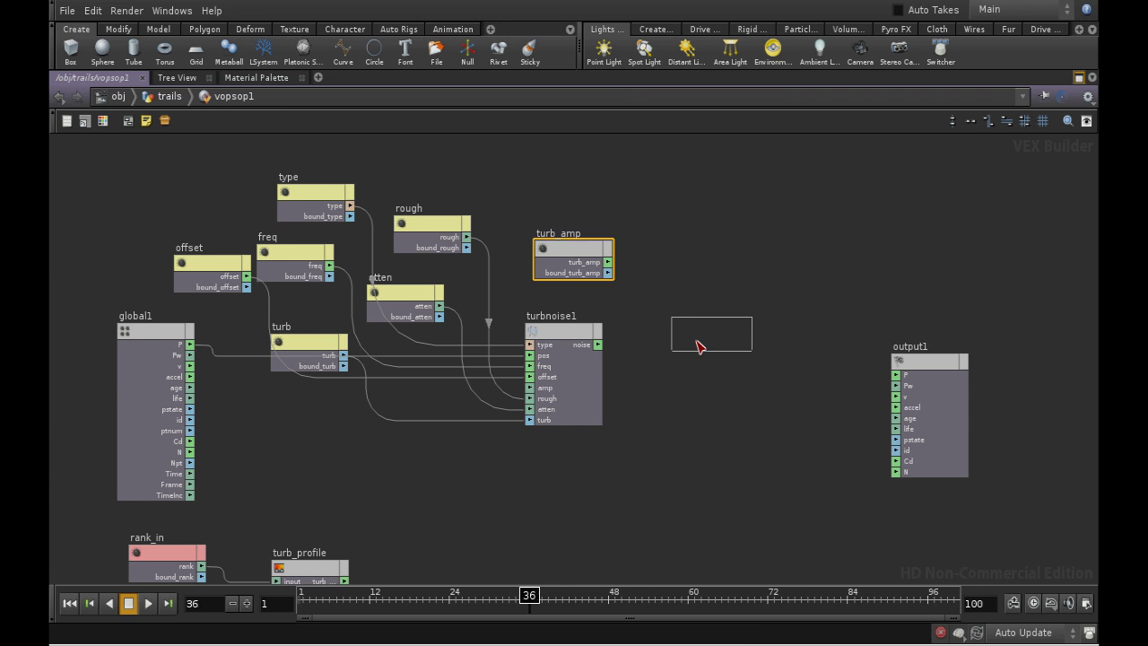
click(759, 340)
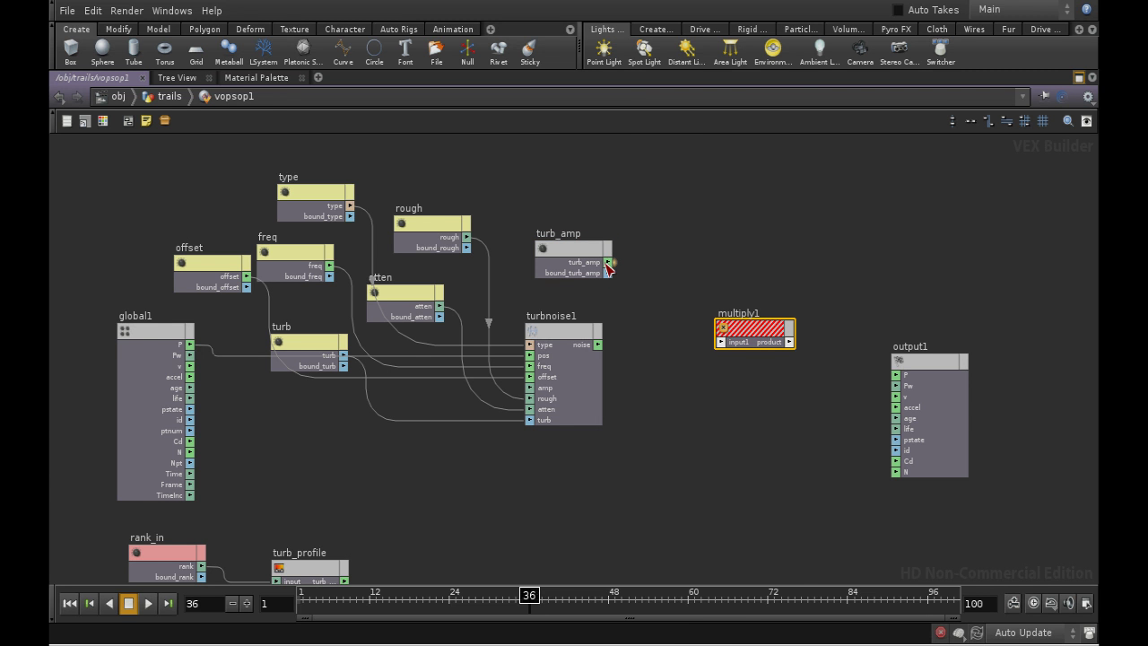
Wire turb_amp, turbnoise1's noise and turb_profile's output into multiply1.
drag(608, 266, 722, 331)
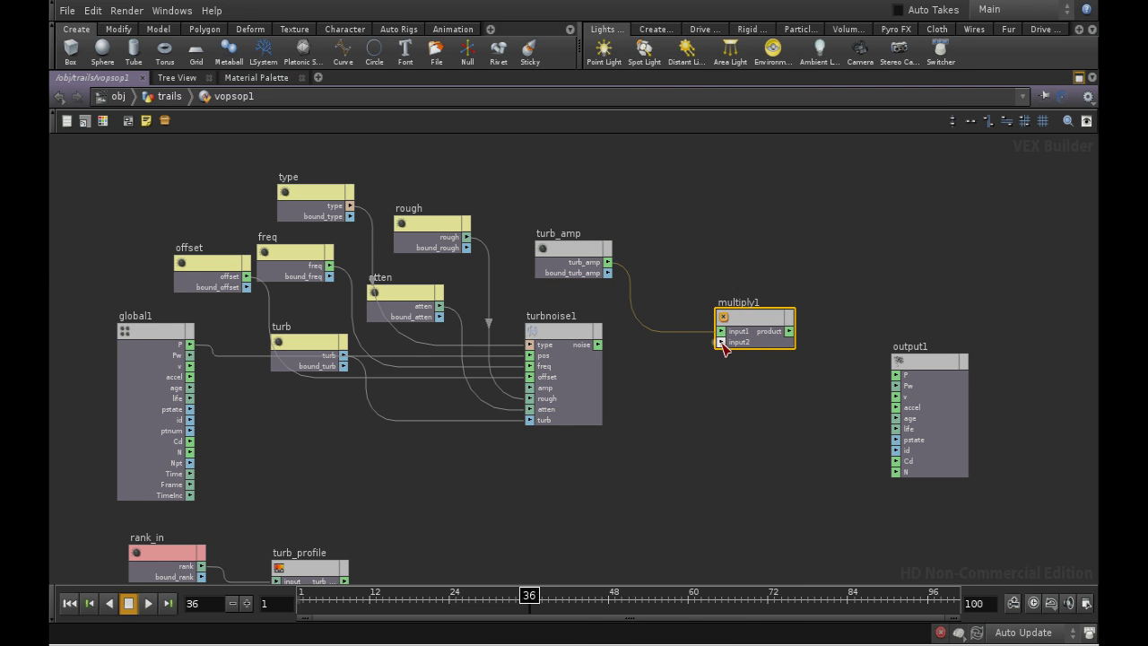
drag(599, 346, 733, 352)
drag(346, 581, 592, 518)
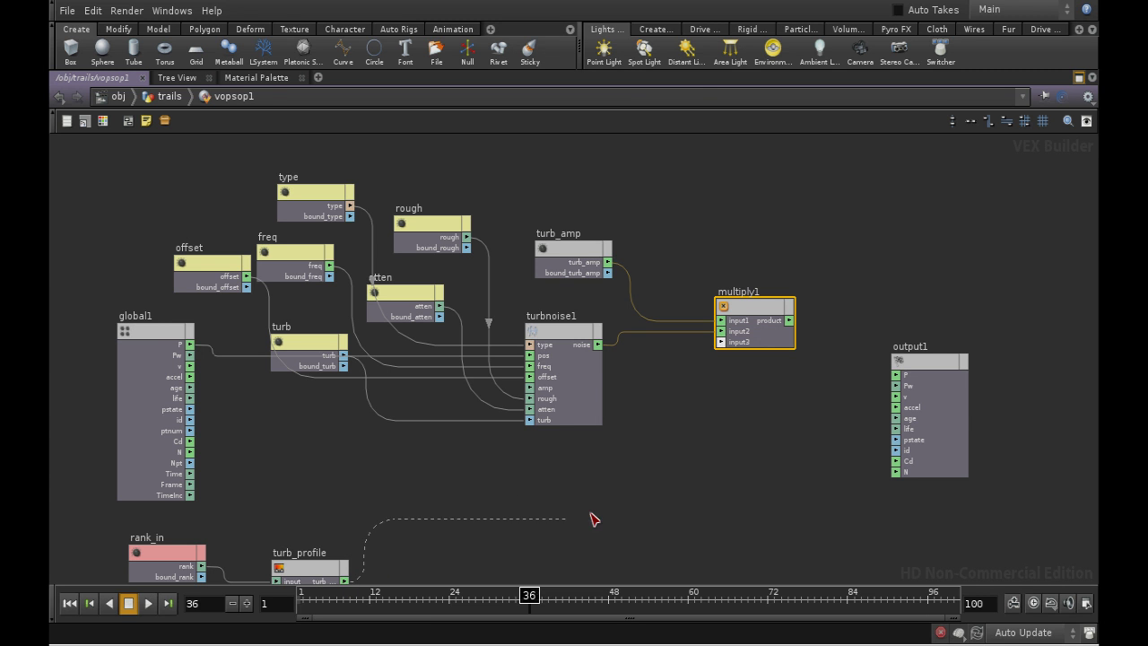
drag(664, 402, 730, 351)
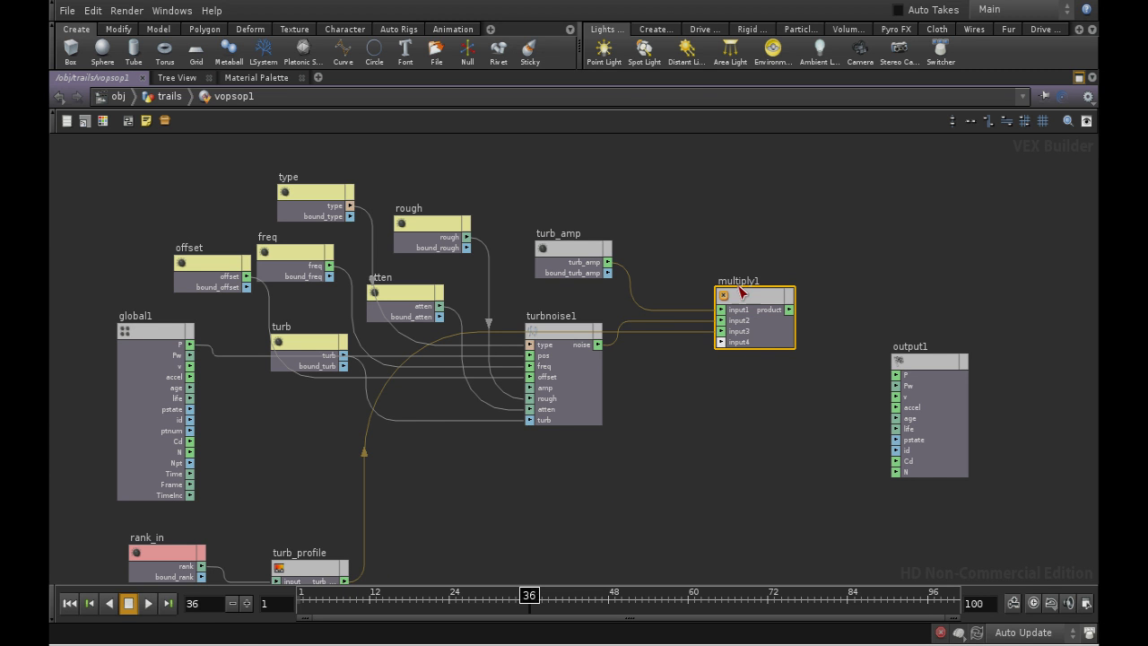
drag(738, 298, 729, 412)
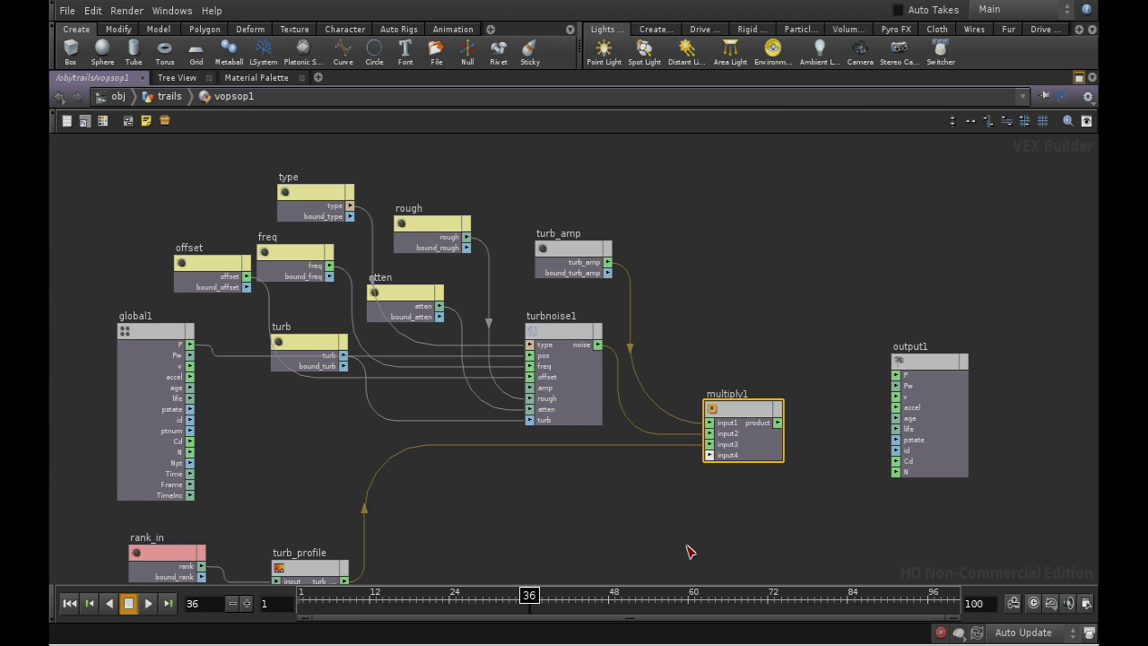
Add an Add node summing multiply1's product with global1's P, then go up to the trails network.
drag(935, 367, 1007, 370)
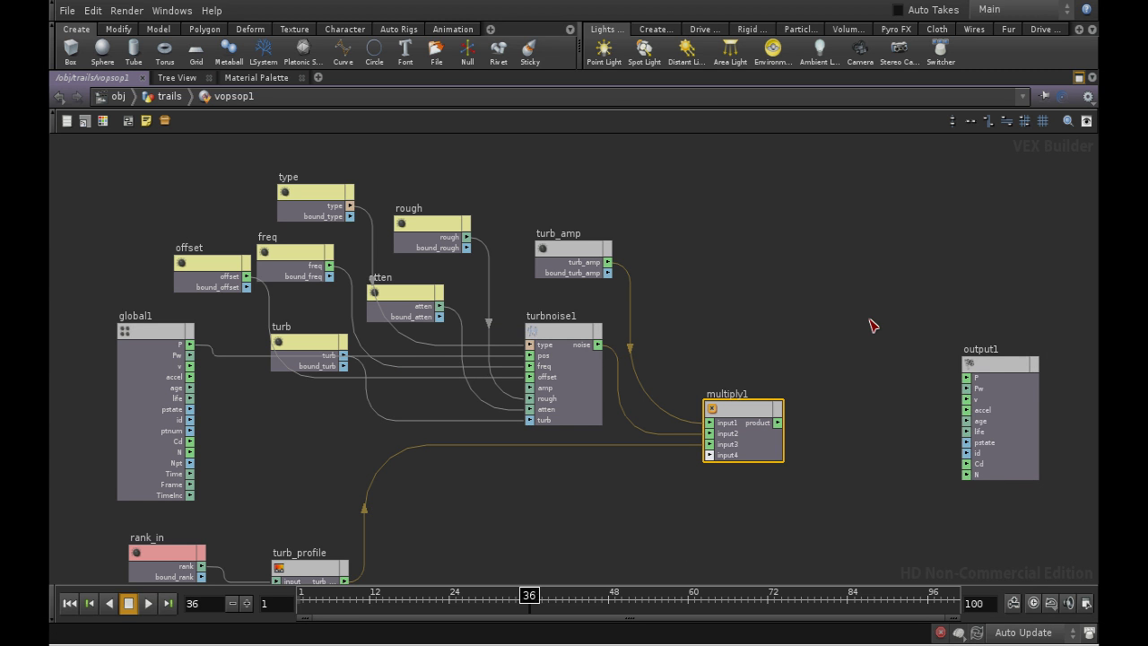
key(Tab)
click(839, 321)
click(887, 427)
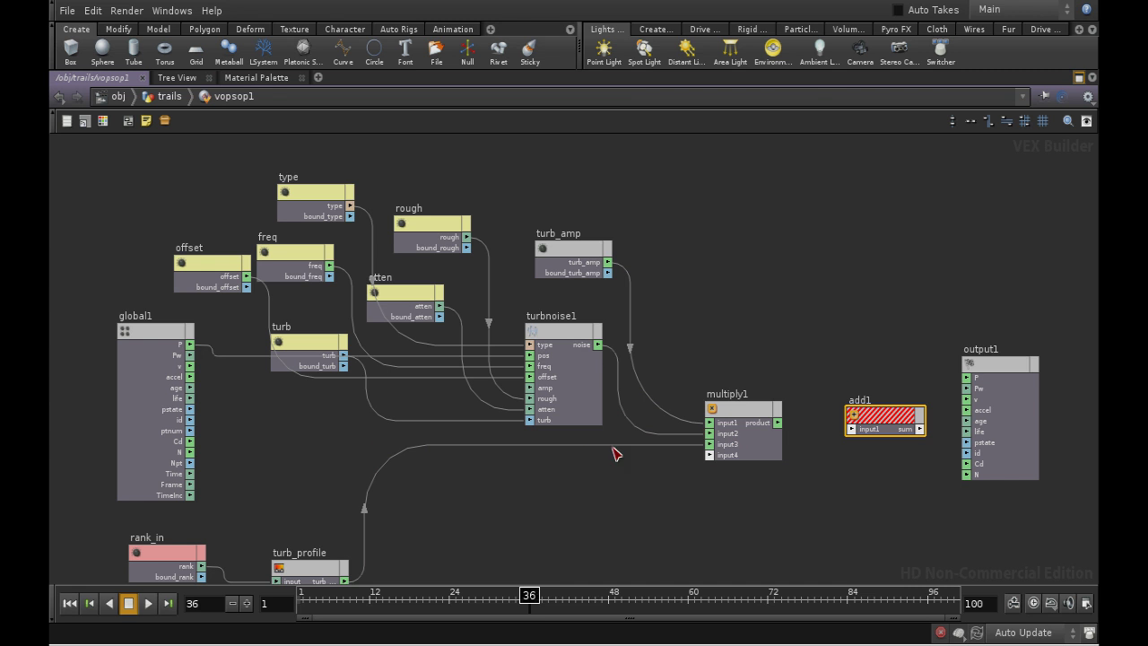
drag(778, 424, 851, 429)
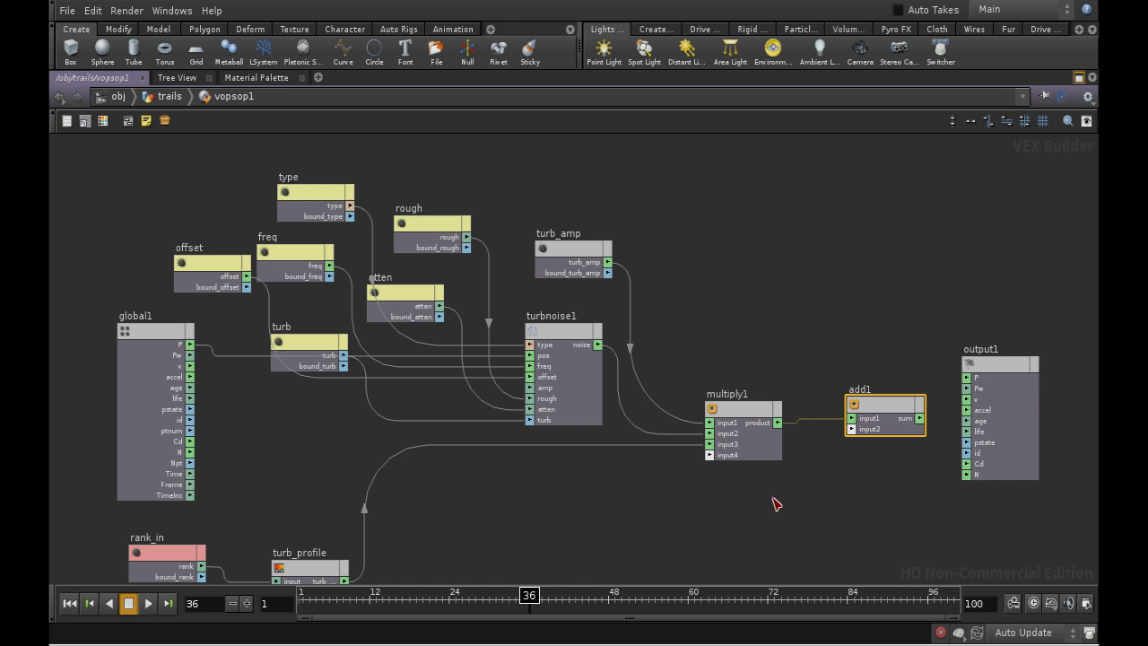
drag(191, 349, 967, 379)
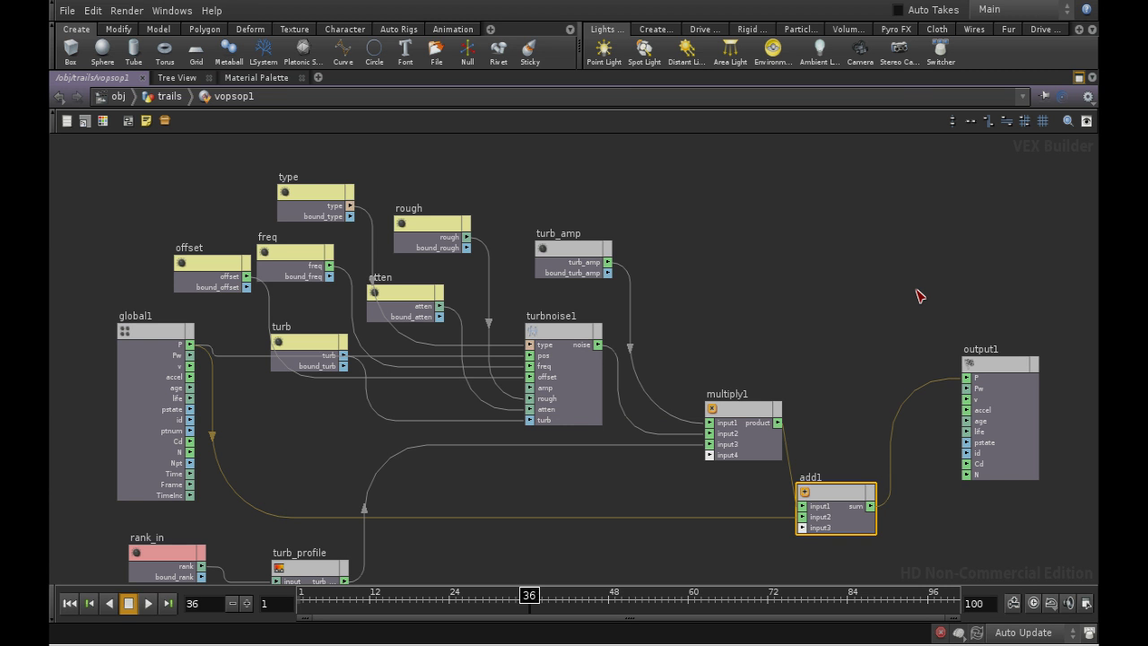
key(u)
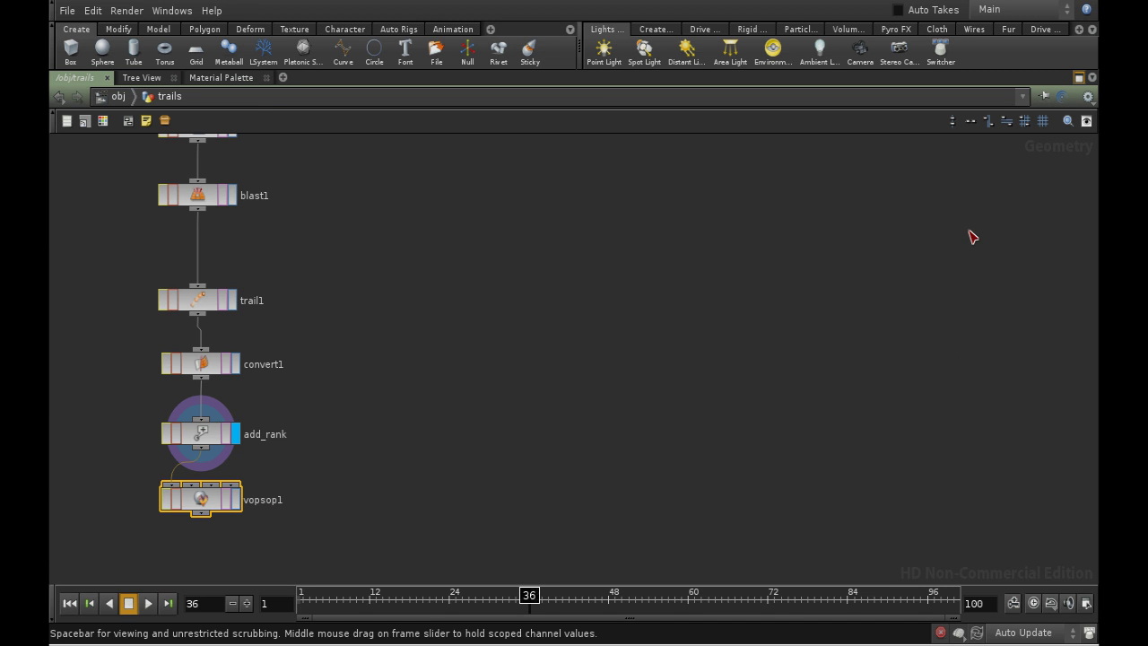
Restore the viewport and parameter layout and dive into vopsop1 to find turb_profile.
click(1077, 77)
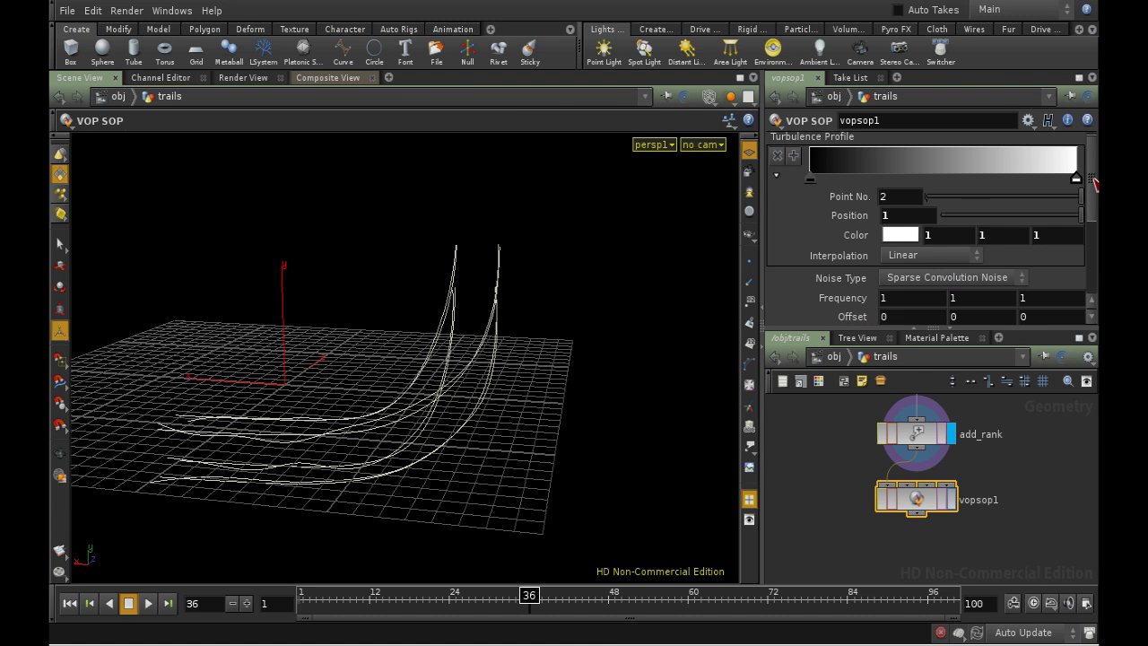
scroll(1094, 183, down, 3)
scroll(1092, 272, up, 3)
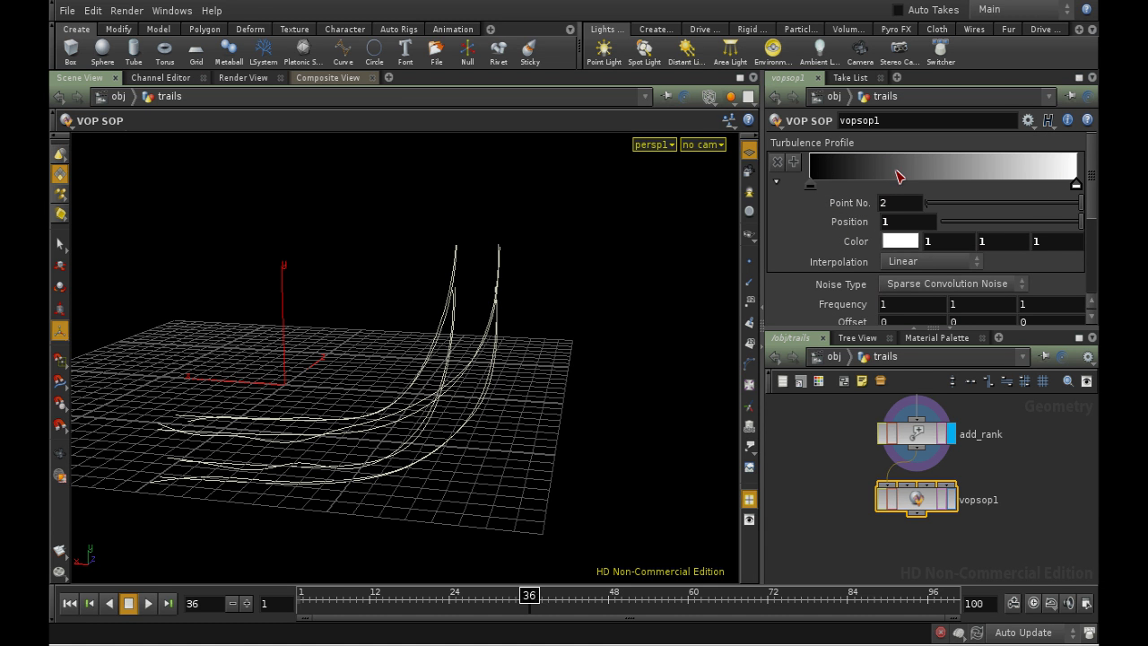
double_click(917, 503)
middle_drag(926, 520, 881, 481)
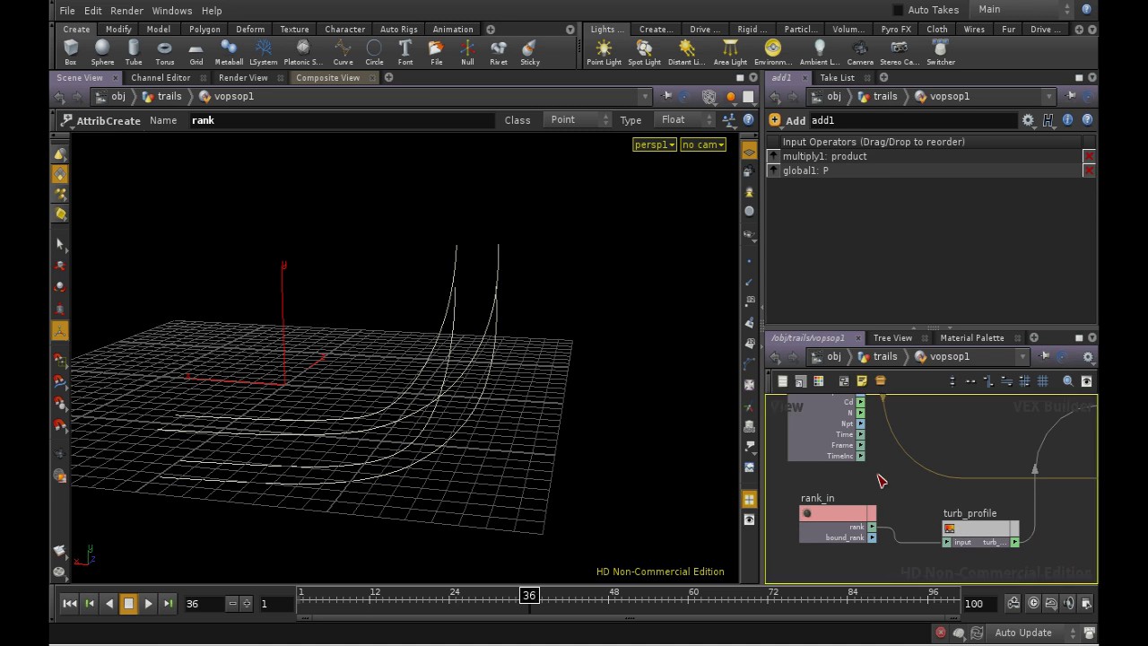
Set turb_profile's Ramp Type to Spline Ramp (float) and return to the trails network.
click(967, 522)
click(958, 146)
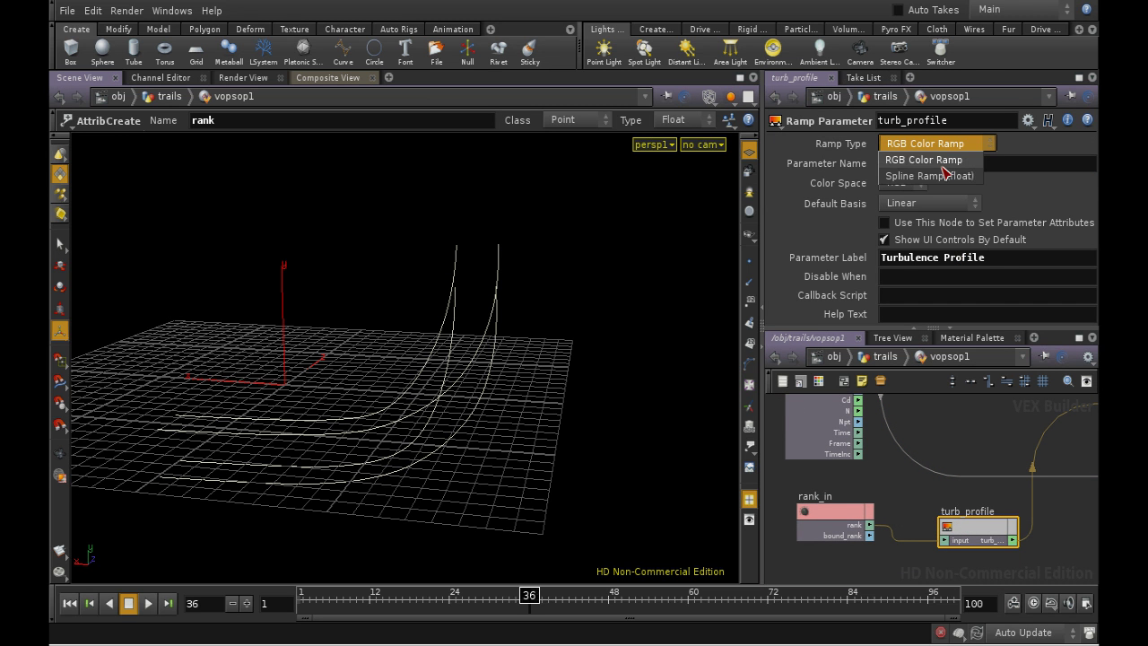
click(942, 175)
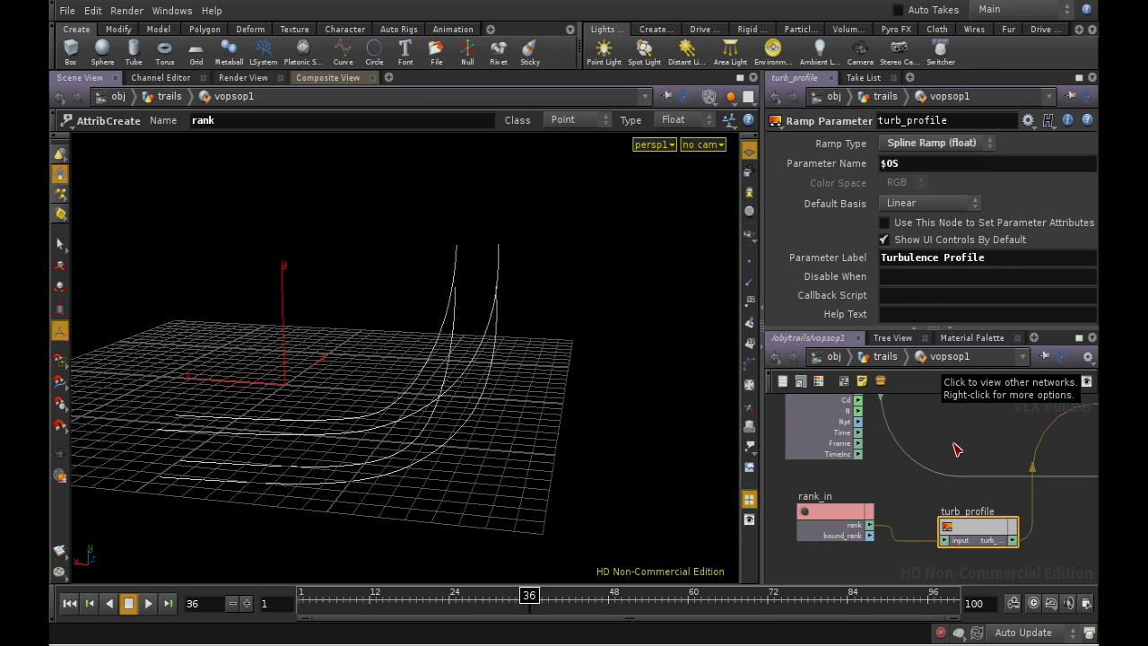
click(957, 448)
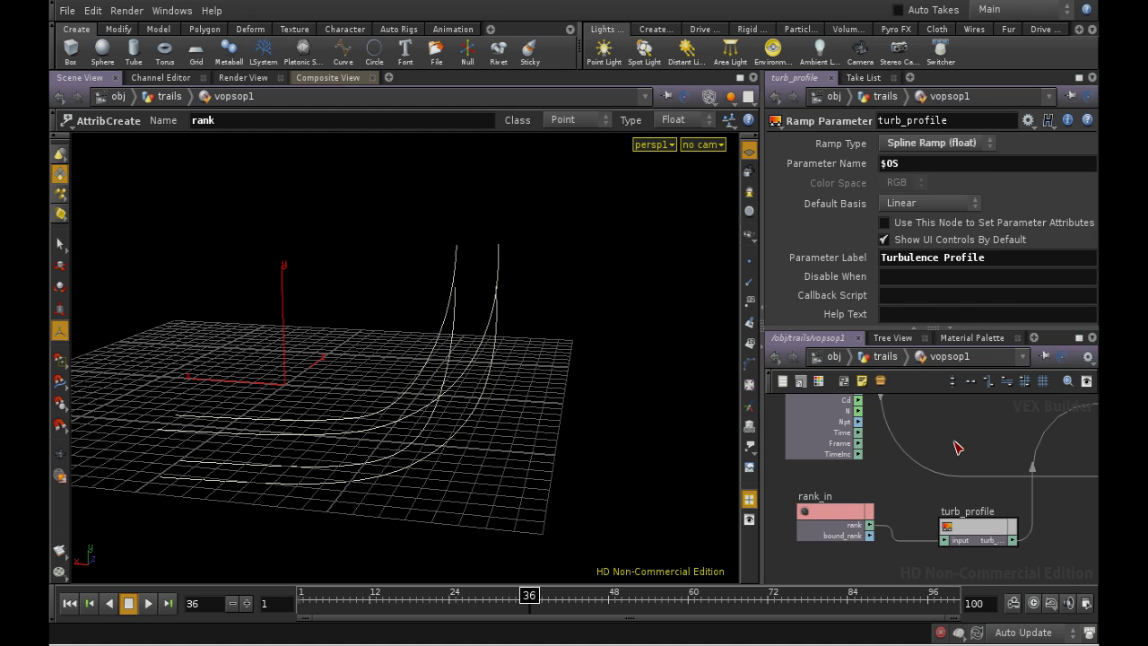
key(u)
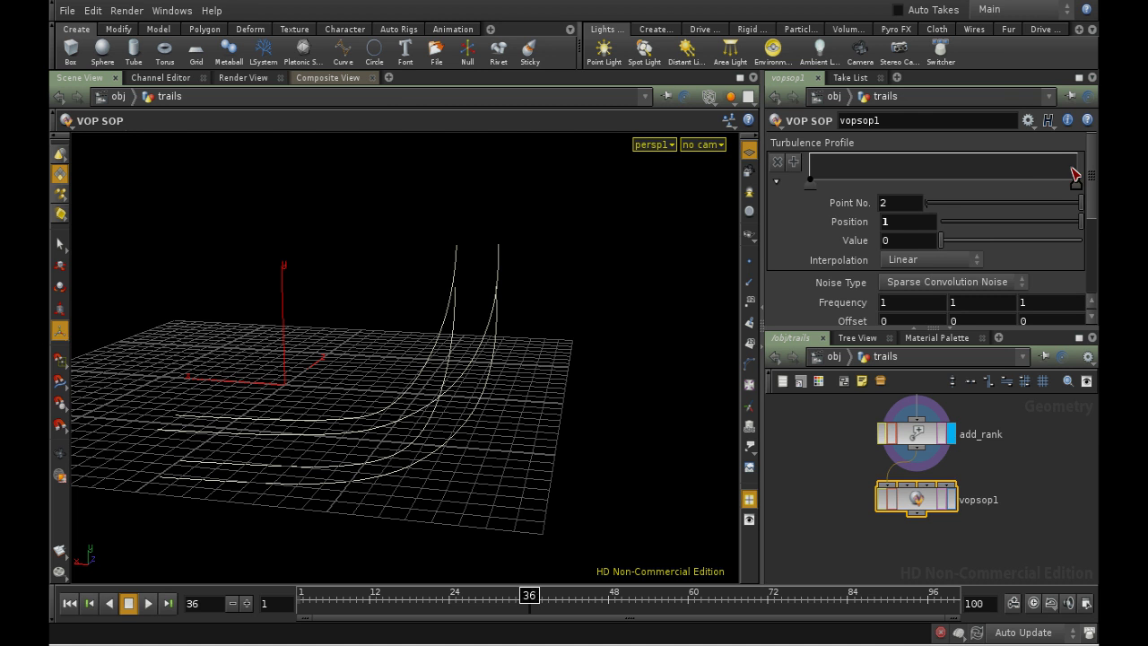
Raise the Turbulence Profile ramp's right end to 1, display vopsop1, and scrub the timeline.
drag(1076, 182, 1077, 154)
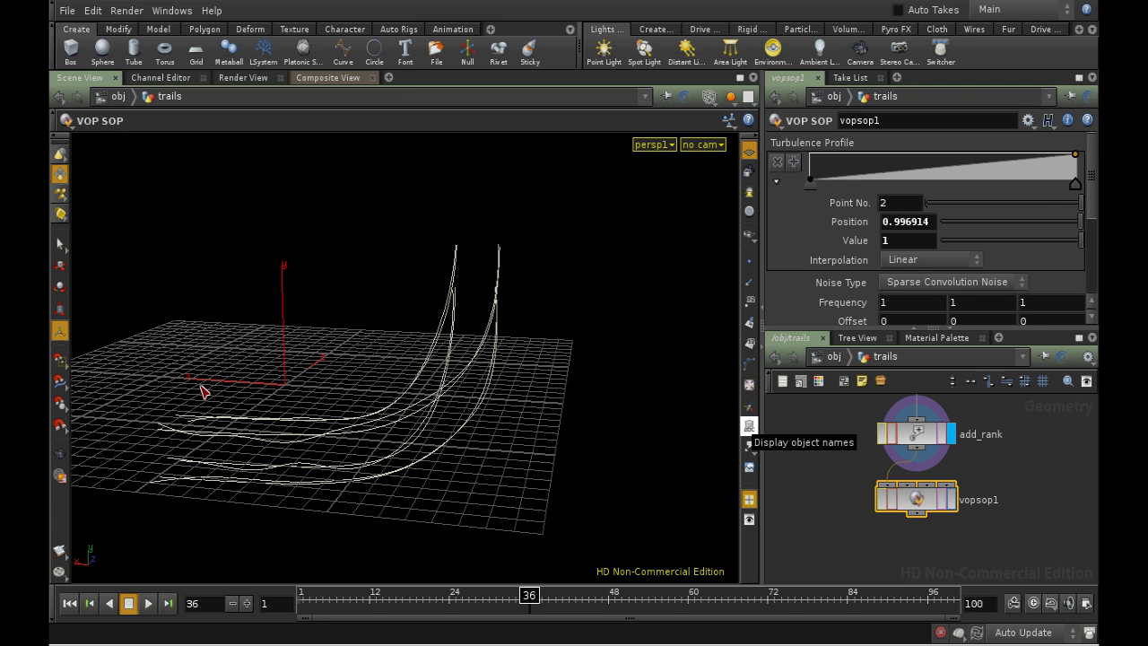
click(952, 500)
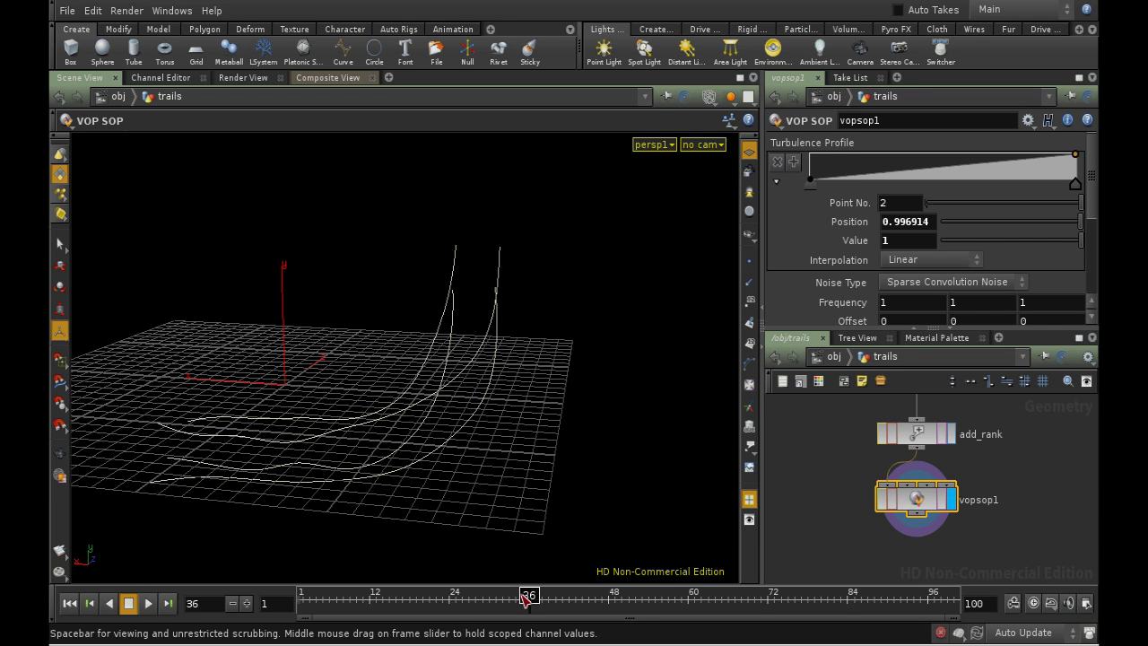
drag(529, 599, 639, 603)
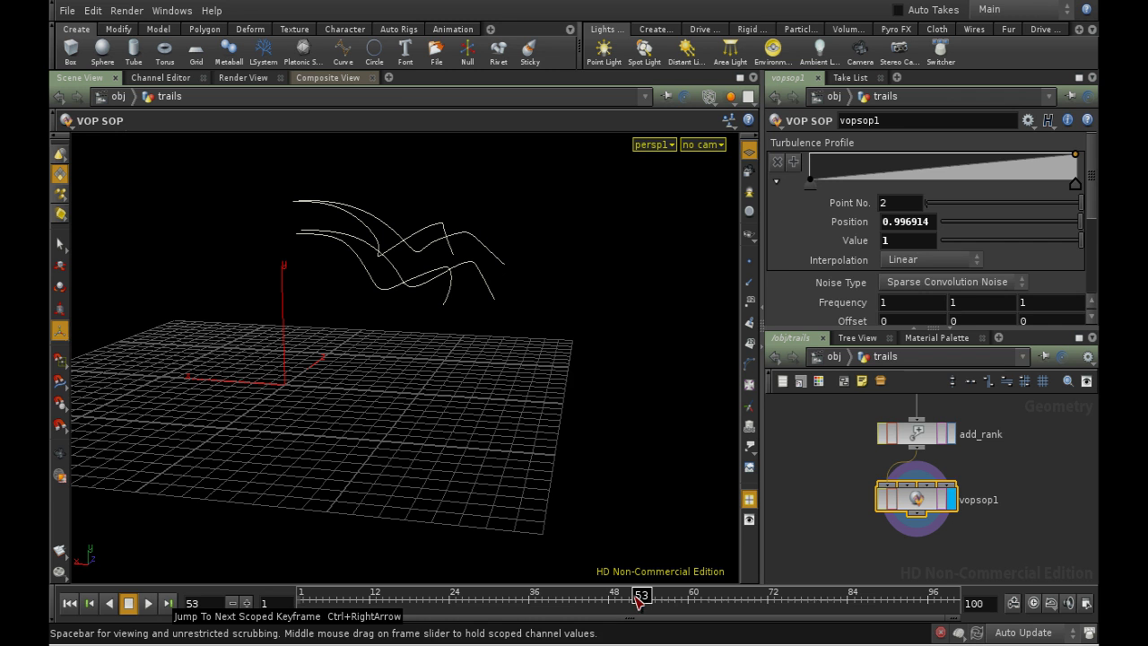
Lower vopsop1's noise Frequency to 0.2 and u amplitude to 0.1, then enter vopsop1.
scroll(852, 202, down, 5)
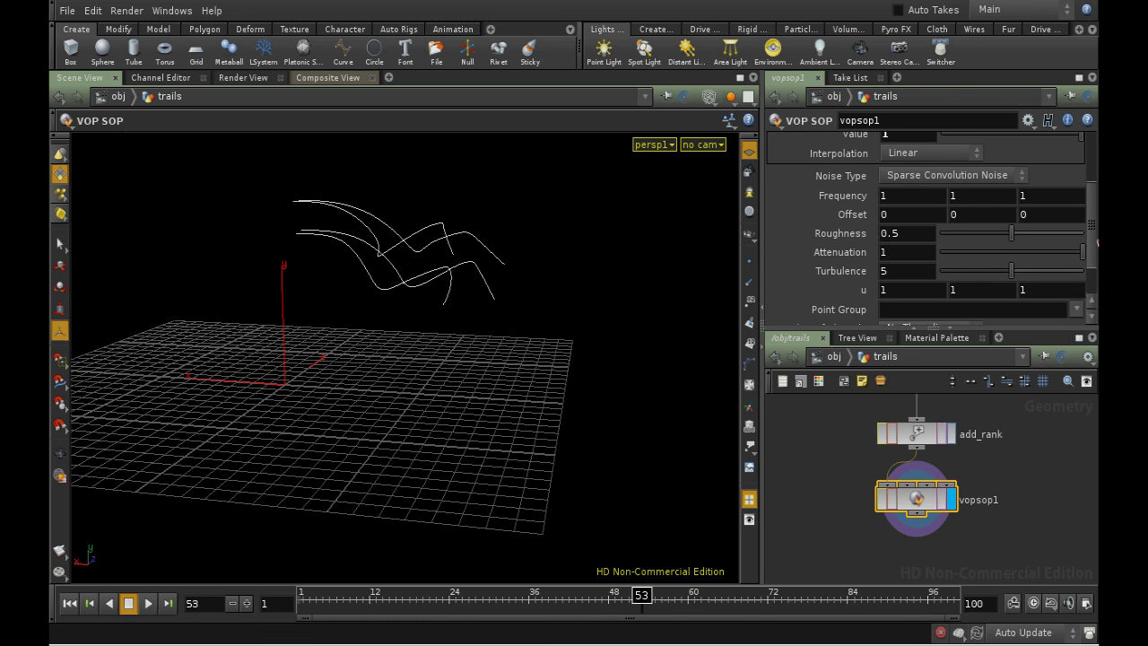
middle_drag(846, 194, 776, 207)
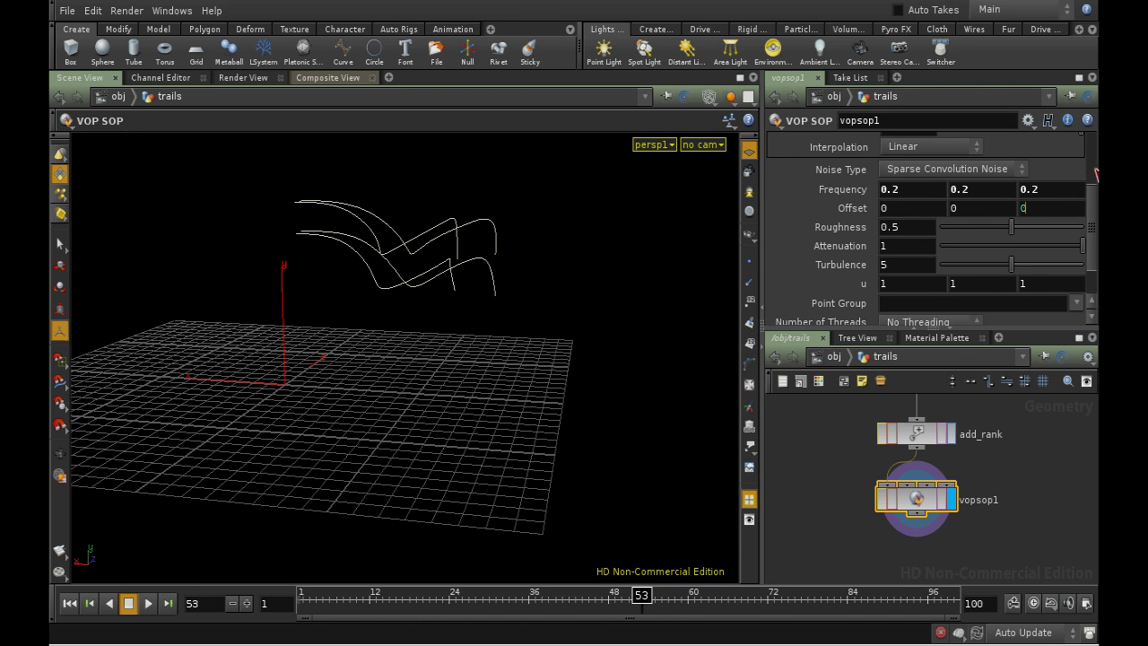
scroll(1096, 173, up, 5)
scroll(1097, 220, down, 7)
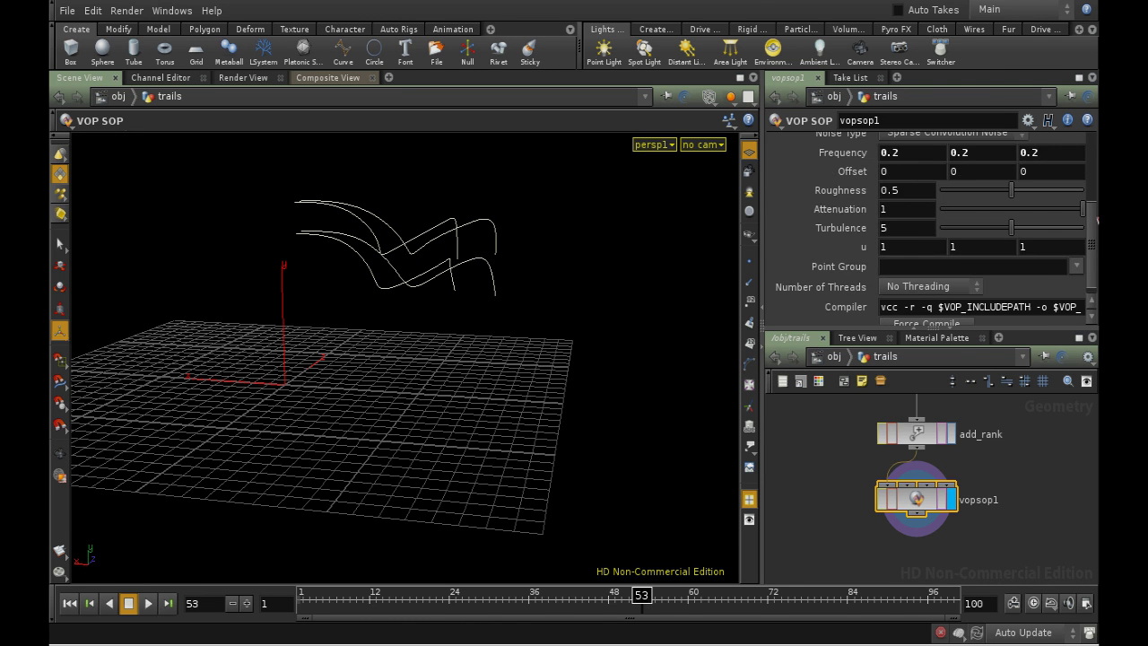
middle_click(852, 248)
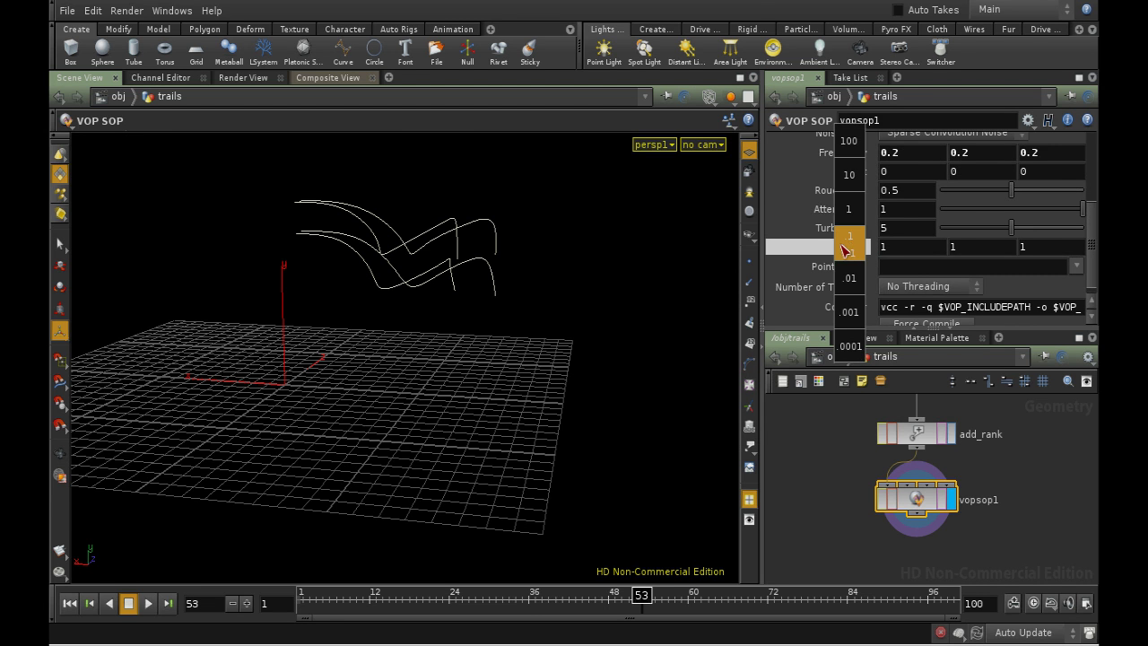
middle_drag(846, 251, 775, 266)
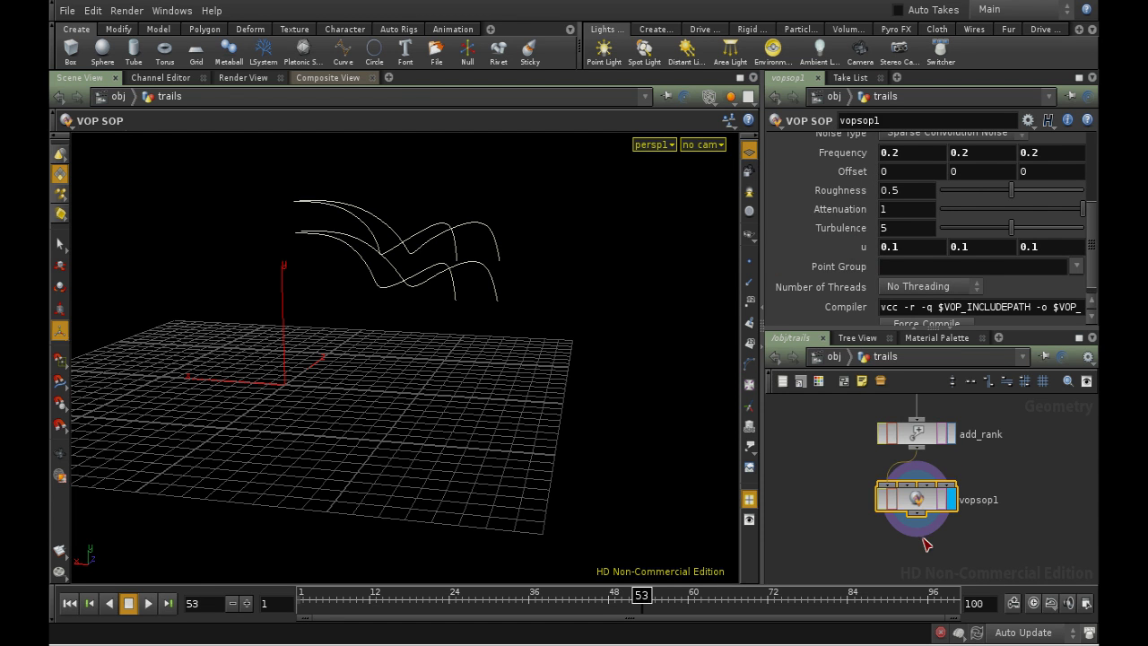
double_click(924, 507)
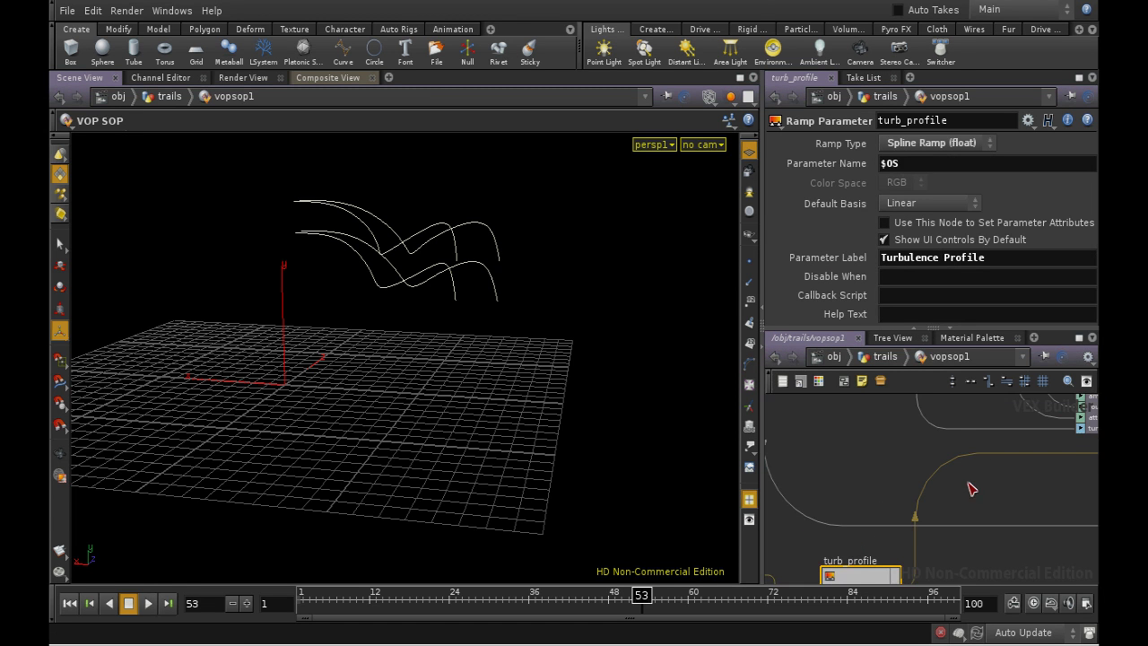
Change turb_amp's label from u to Turbulence Amplitude and go back up to /obj/trails.
middle_drag(976, 489, 801, 576)
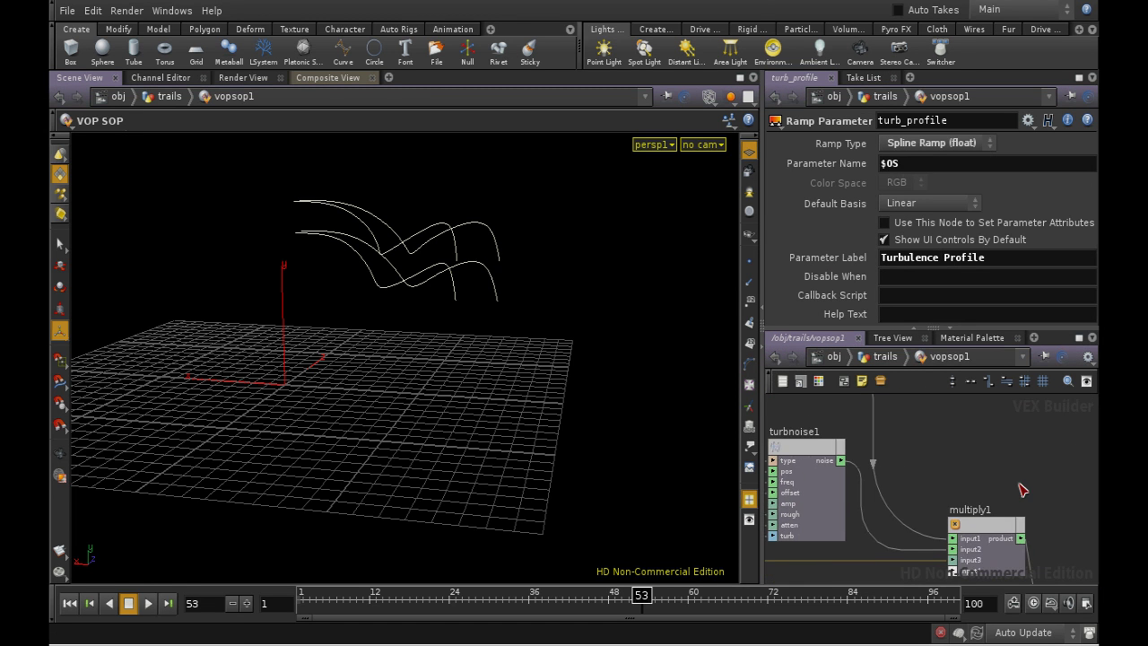
middle_drag(1025, 487, 1005, 583)
middle_drag(986, 499, 1086, 530)
click(891, 499)
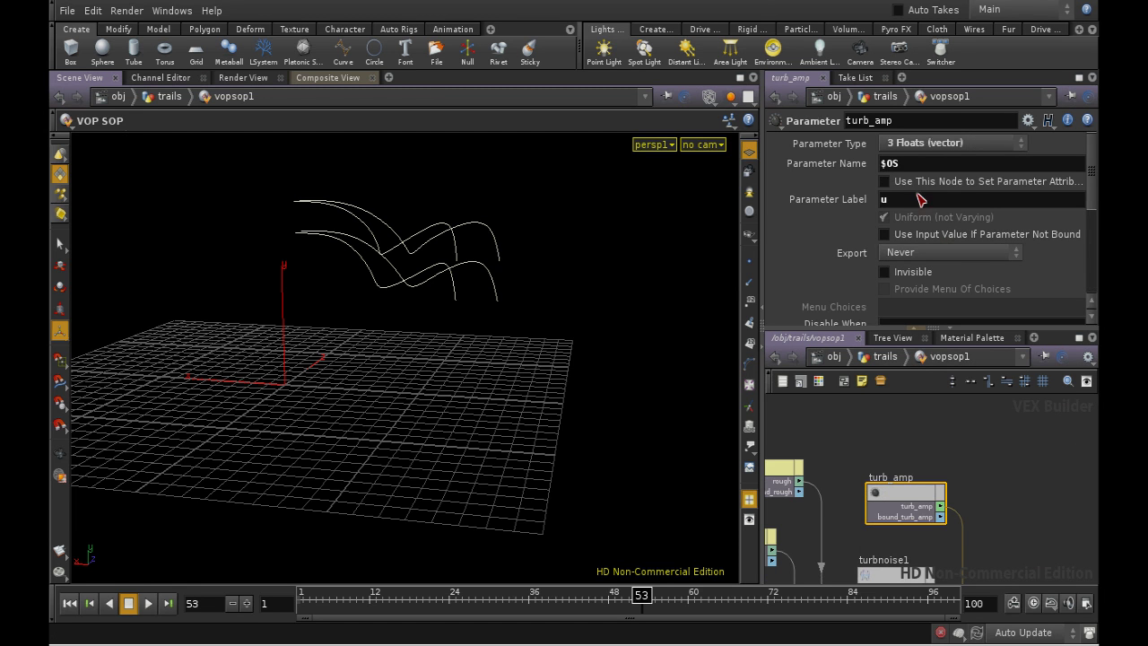
click(904, 495)
middle_drag(1005, 512, 1033, 549)
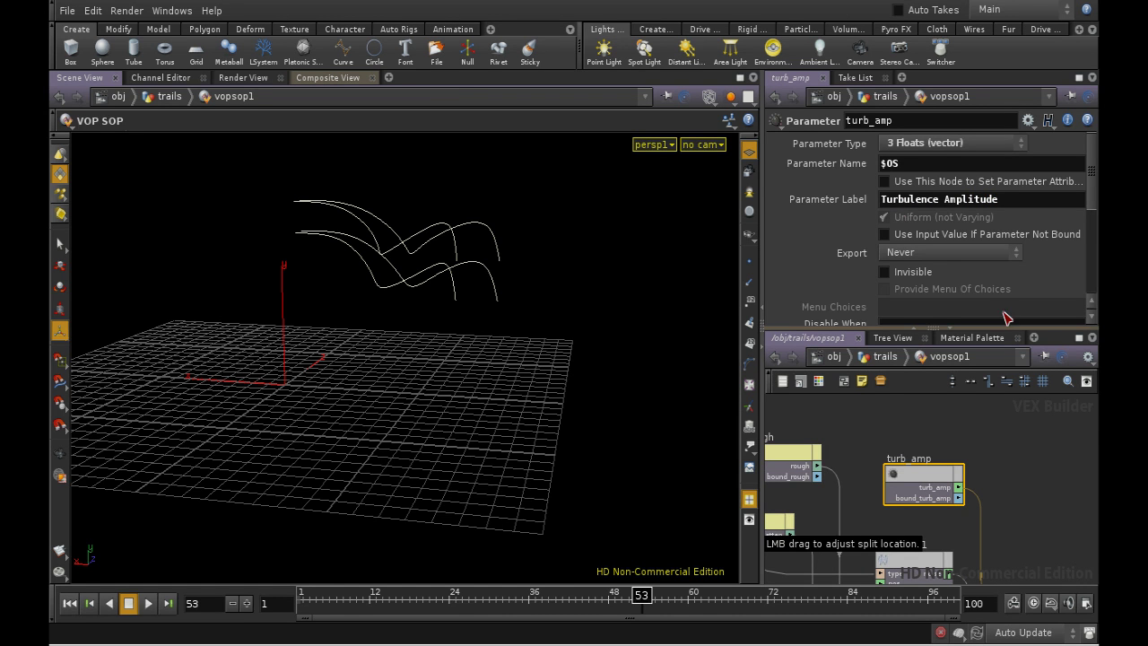
key(u)
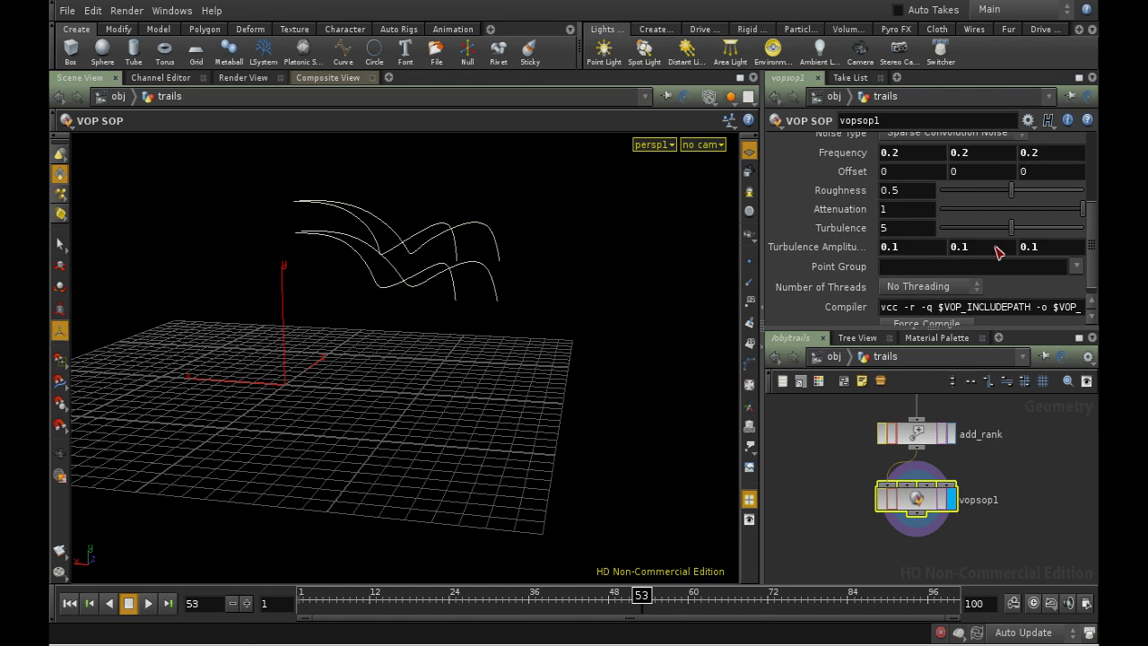
Replay the trail animation from frame 1 and orbit the viewport to a new angle.
scroll(1081, 222, up, 3)
scroll(1081, 223, down, 4)
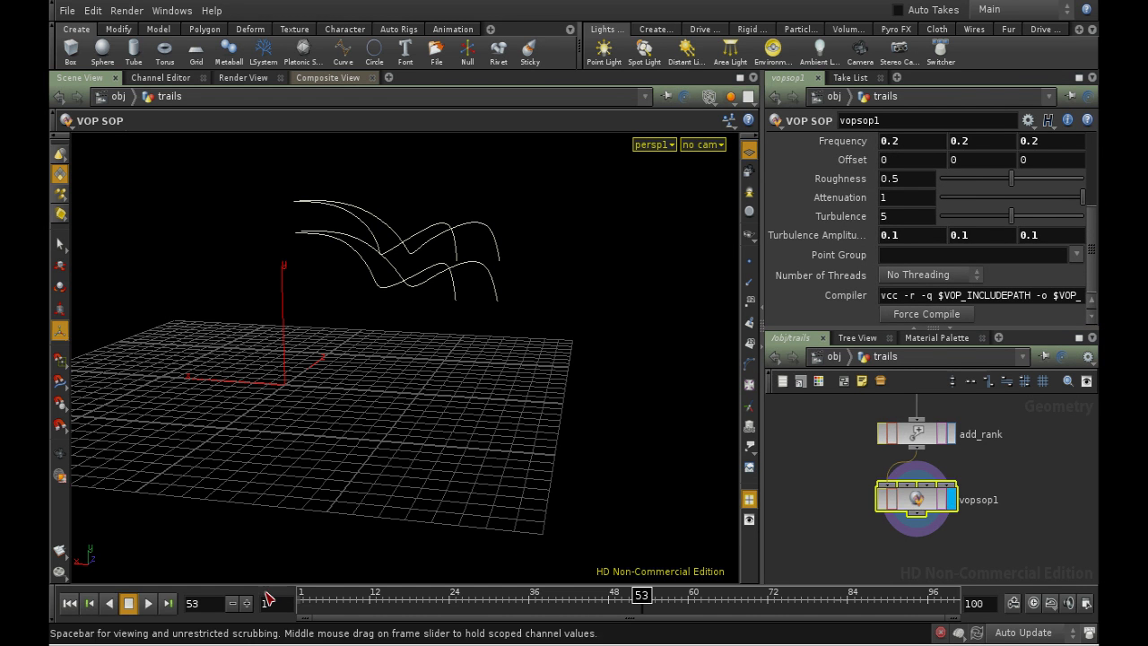
click(69, 603)
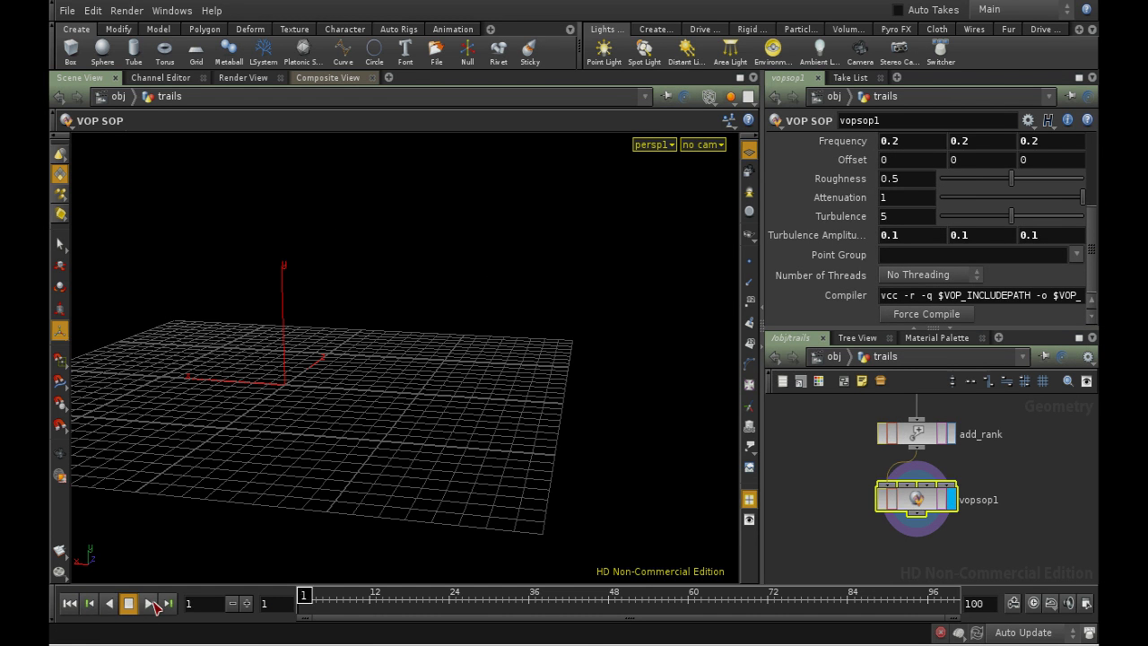
click(147, 603)
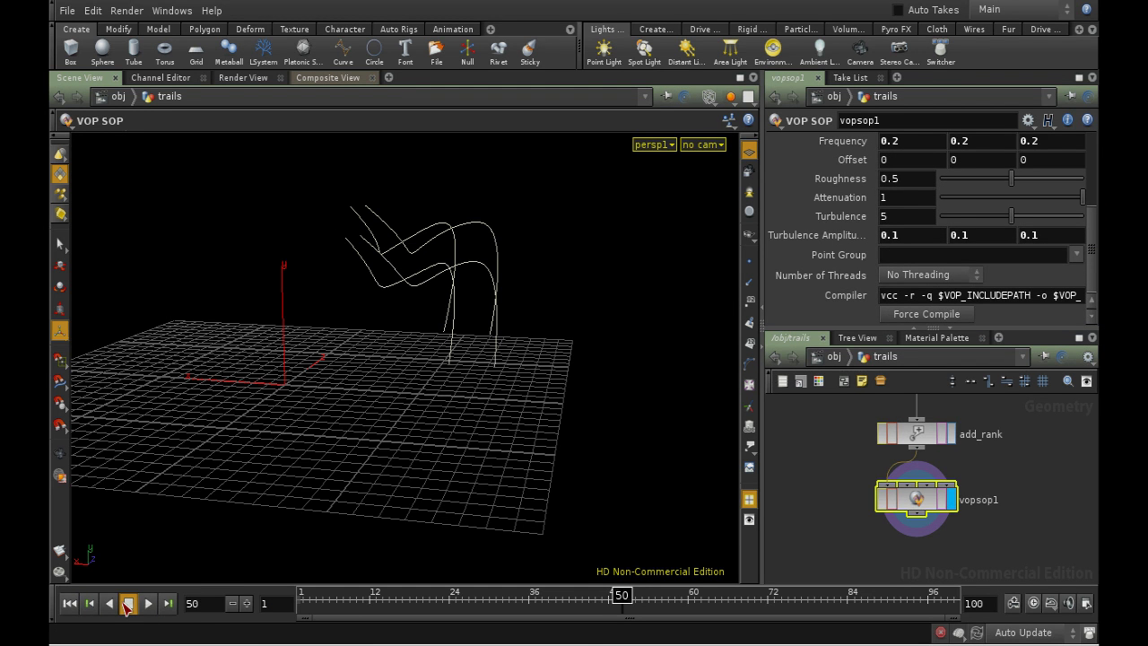
key(Escape)
drag(197, 440, 398, 295)
key(Return)
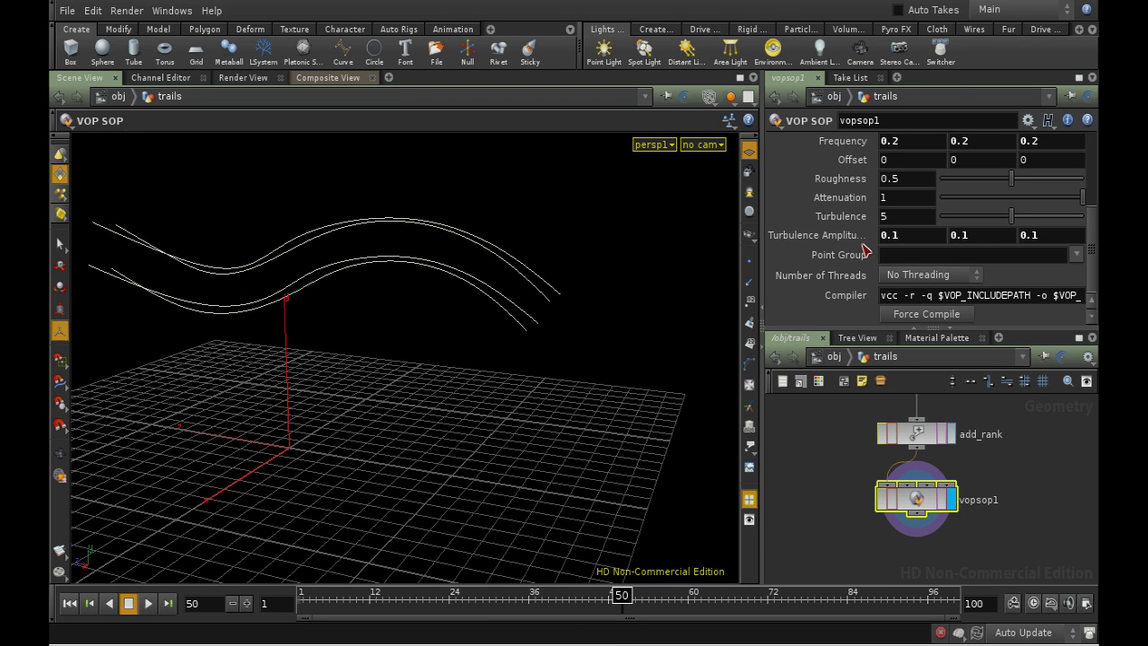
Set vopsop1's Turbulence Amplitude to 1.4 and noise Frequency to 0.49.
middle_drag(862, 249, 954, 202)
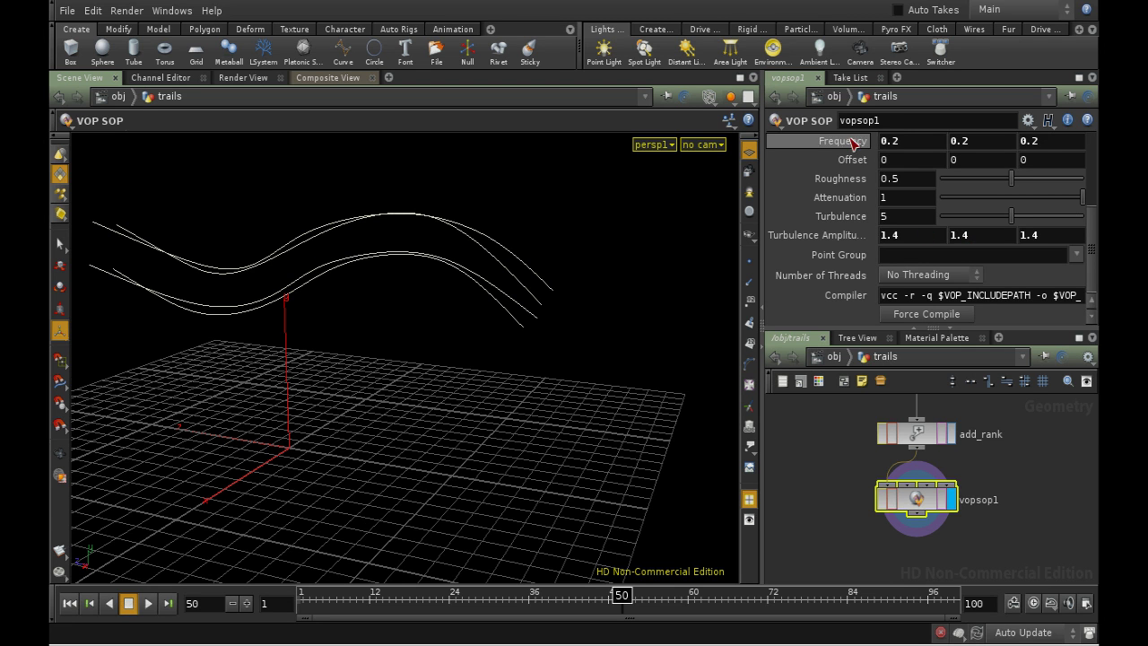
middle_drag(854, 143, 760, 253)
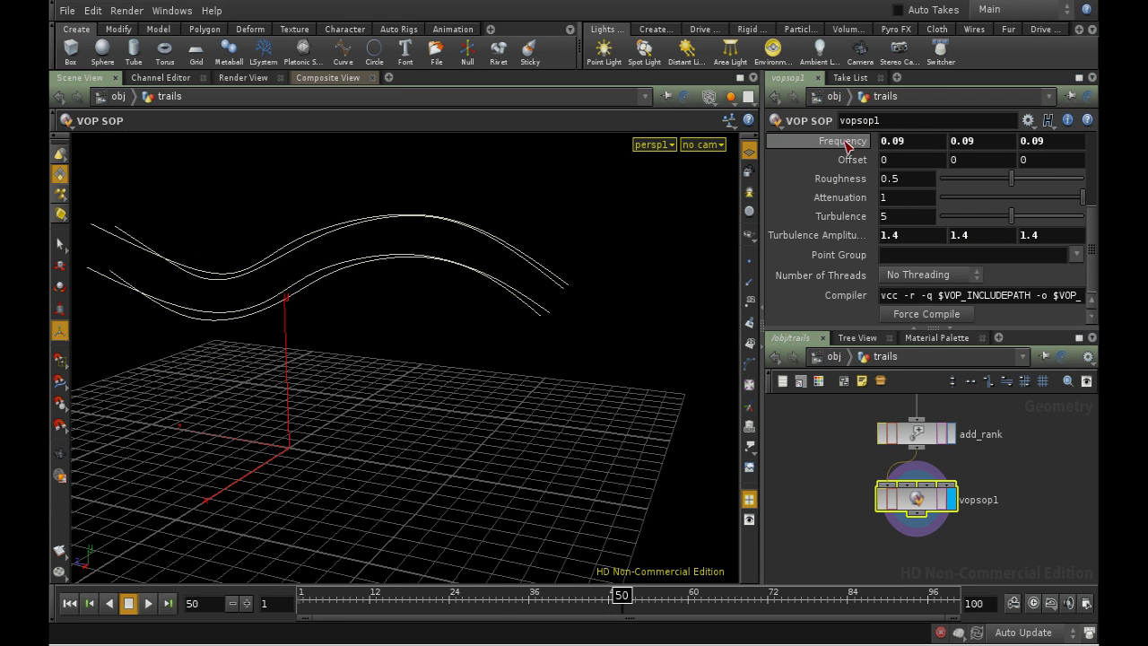
mouse_move(848, 147)
middle_down()
mouse_move(861, 126)
mouse_move(897, 126)
mouse_move(866, 151)
middle_up()
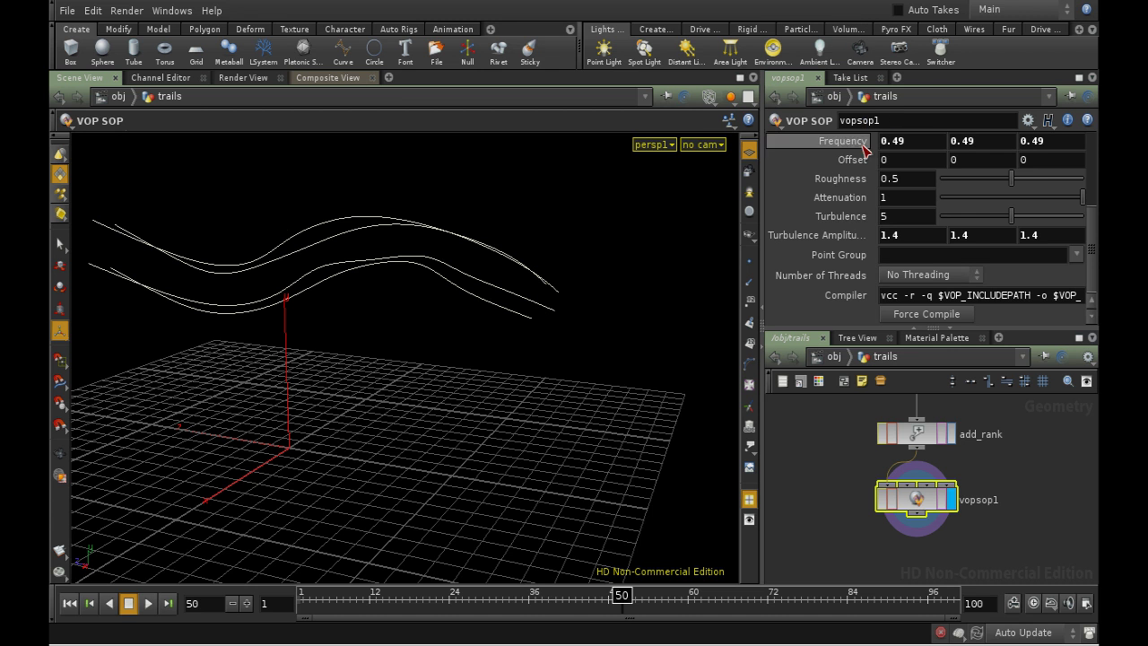
Drive the first noise Offset value with the expression $FF * 0.2.
click(884, 161)
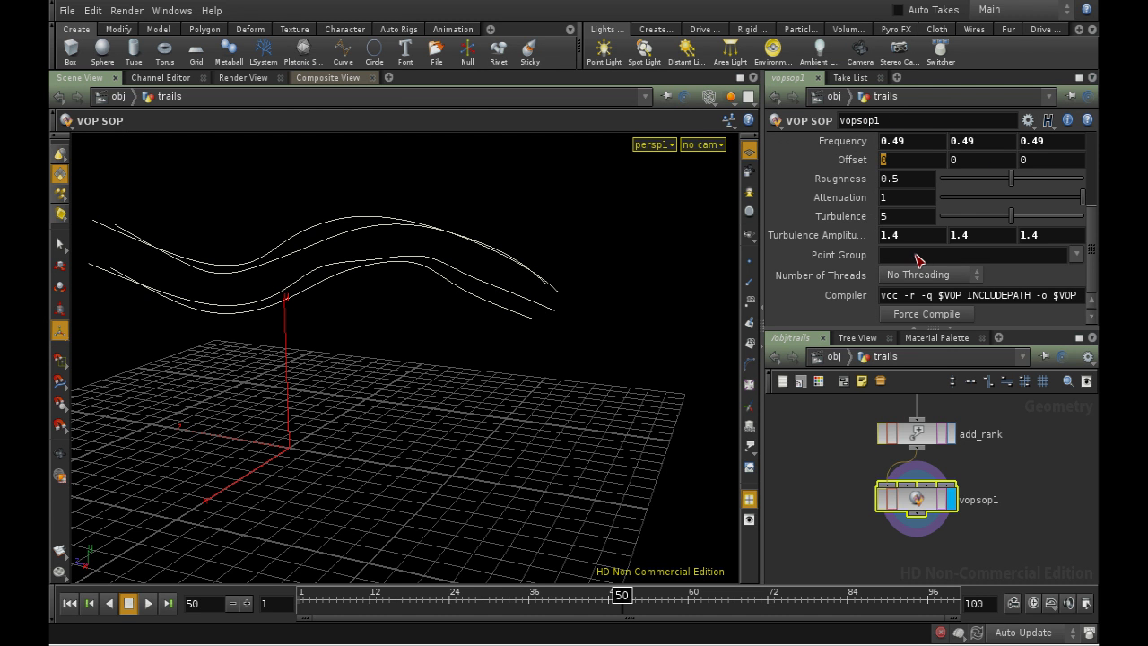
text($FF * 0.)
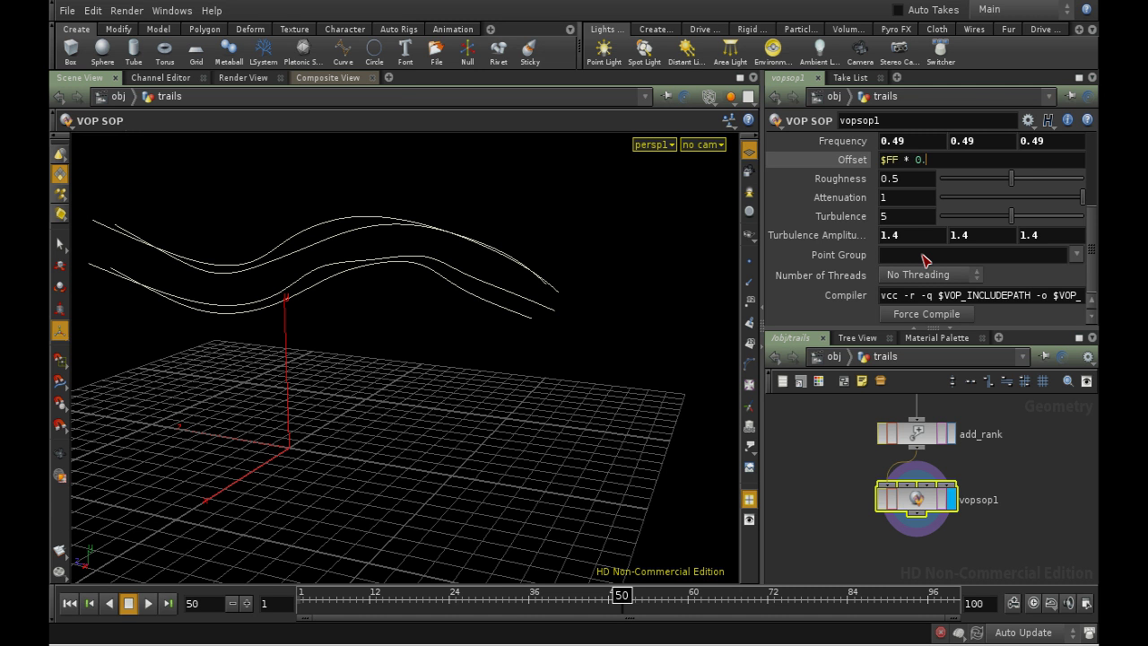
text(2)
key(Return)
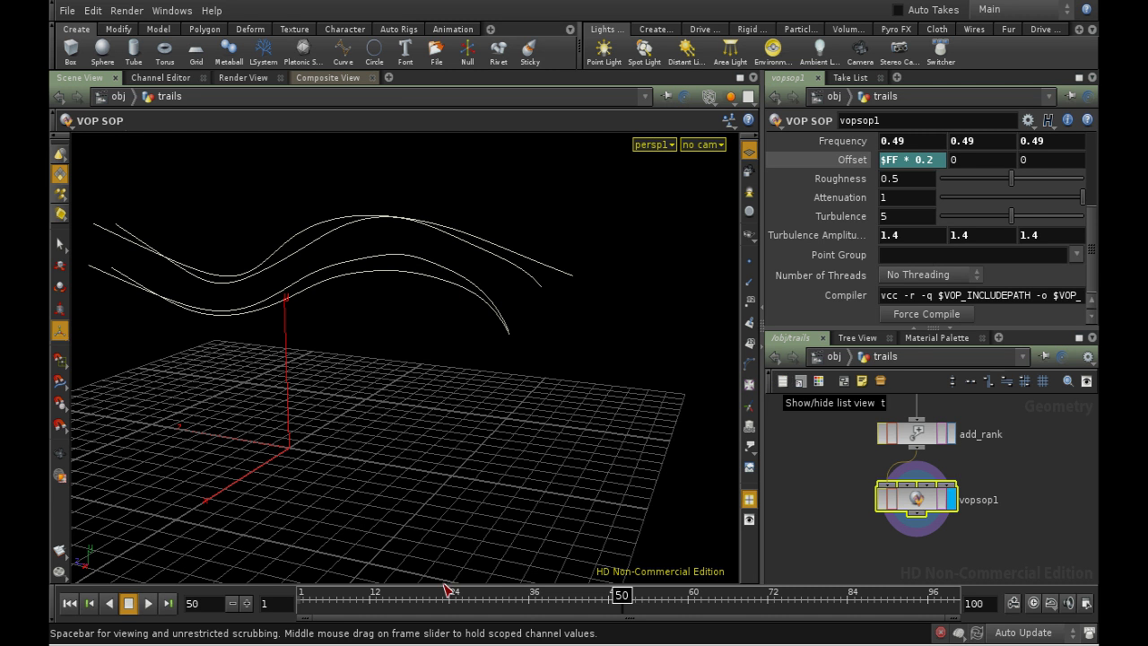
Scrub the timeline up to frame 30 and orbit to review the shifting trail waves.
drag(626, 594, 294, 625)
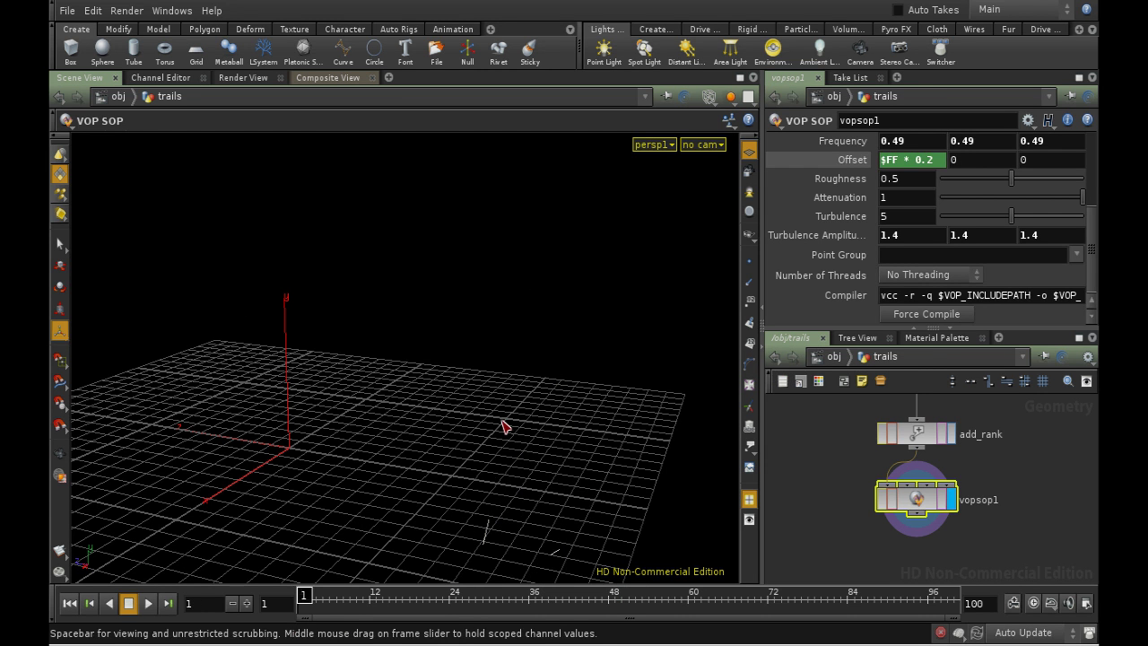
drag(505, 428, 343, 464)
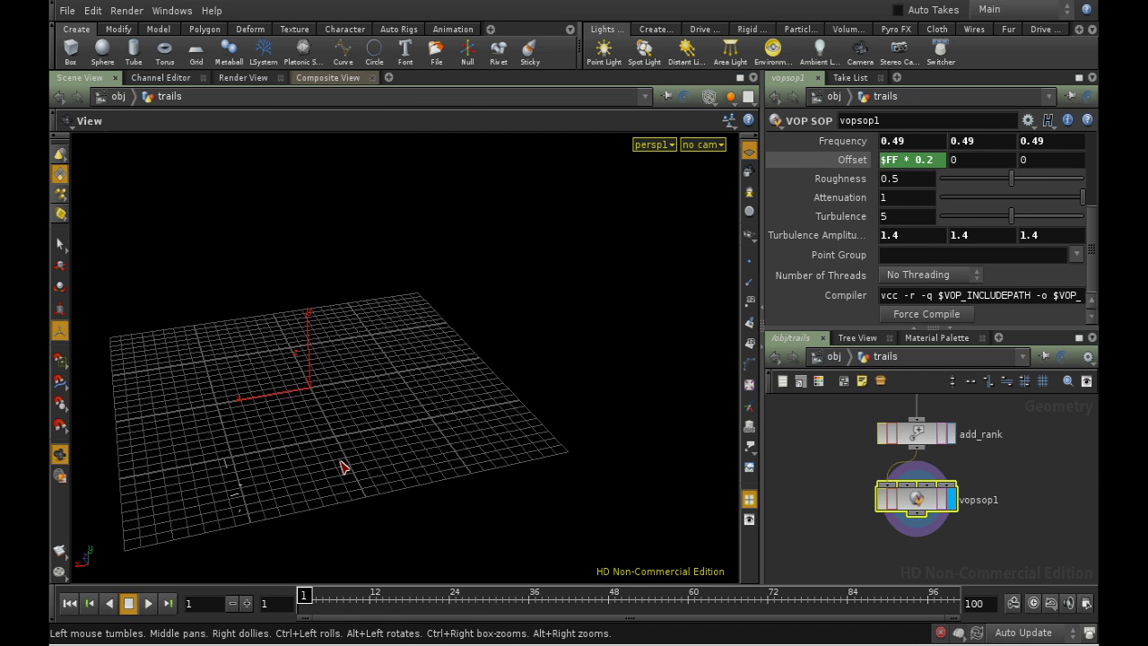
drag(305, 606, 318, 600)
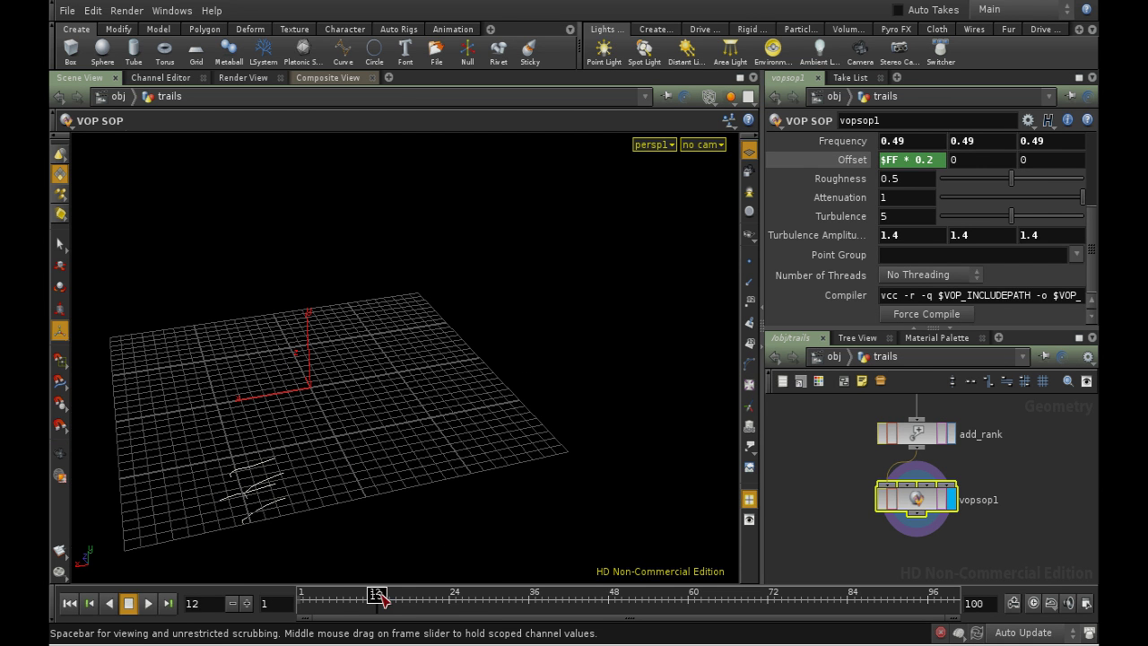
drag(381, 599, 499, 638)
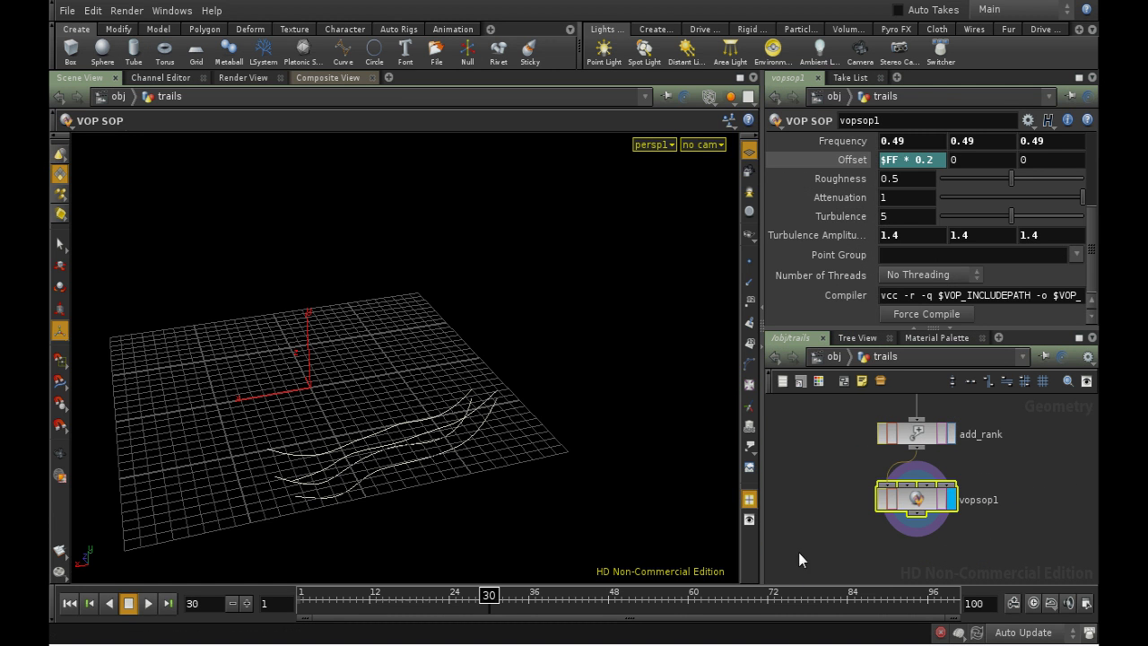
middle_drag(817, 539, 810, 471)
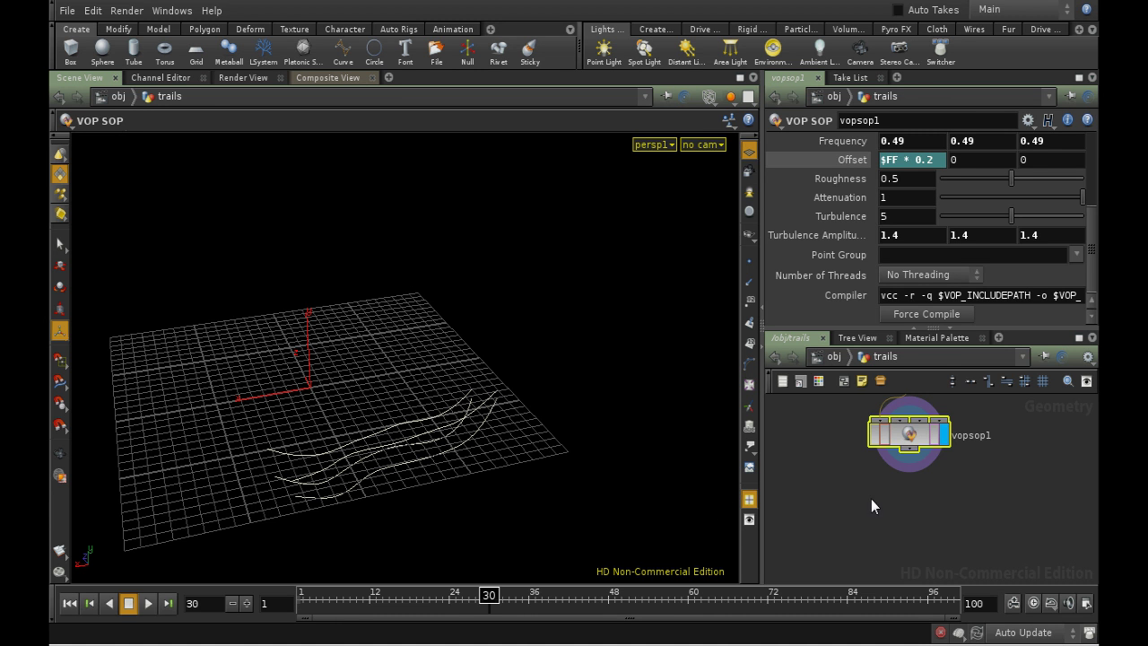
Add an Attribute Create node below vopsop1 and name it add_width.
key(Tab)
text(a)
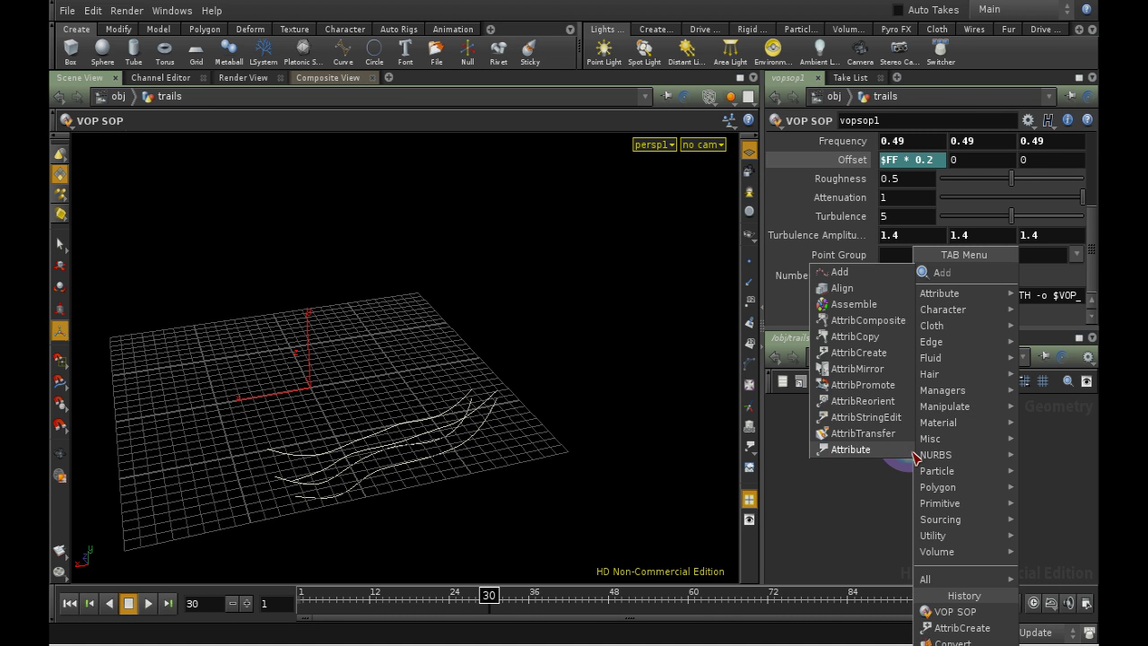
text(t)
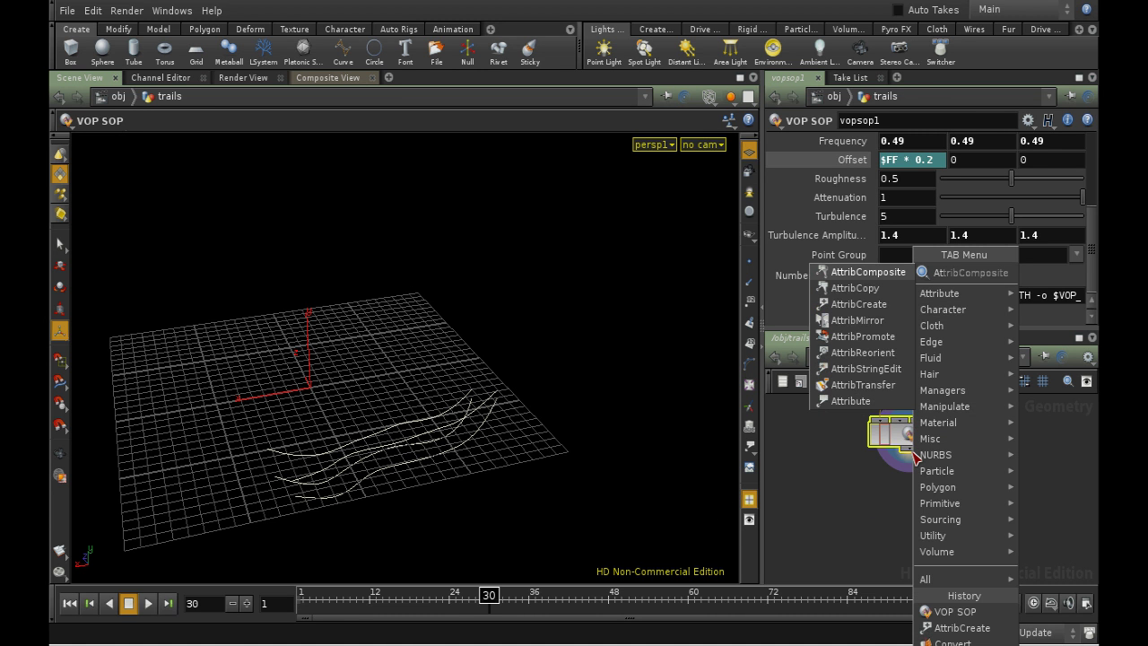
click(883, 310)
click(910, 505)
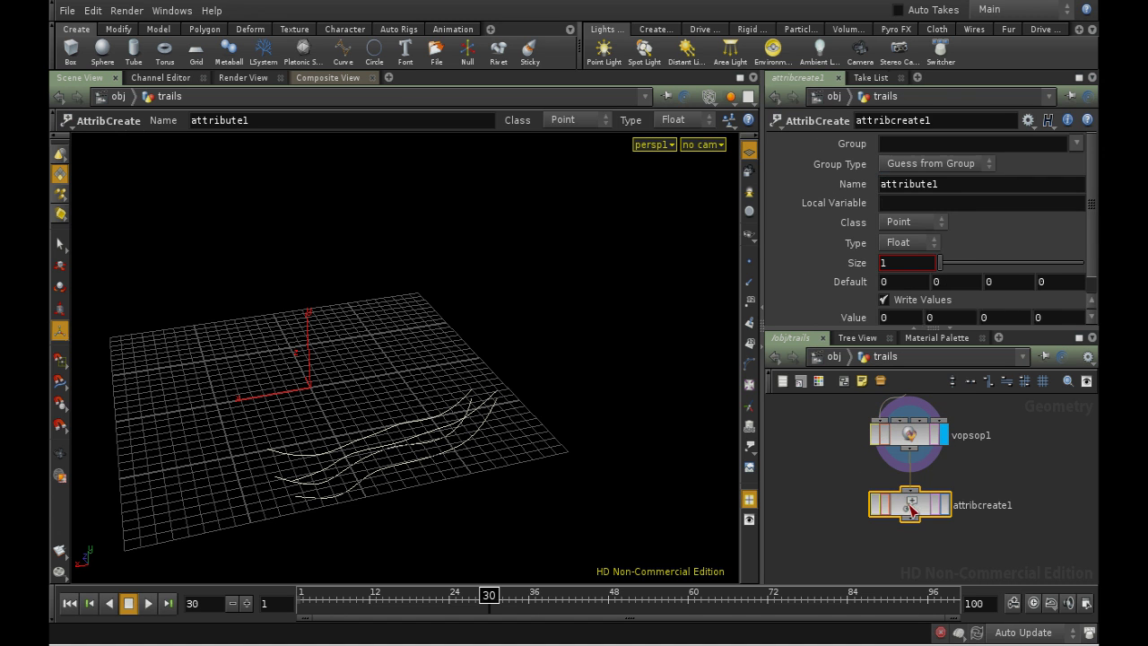
double_click(942, 116)
text(add_w)
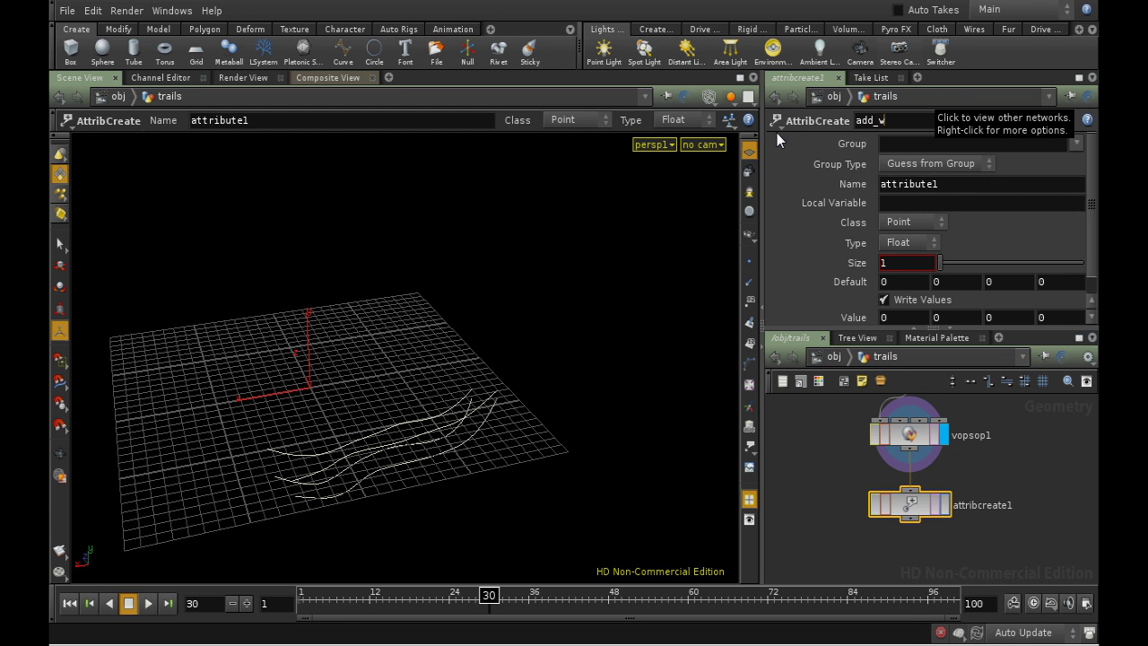
text(idth)
key(Return)
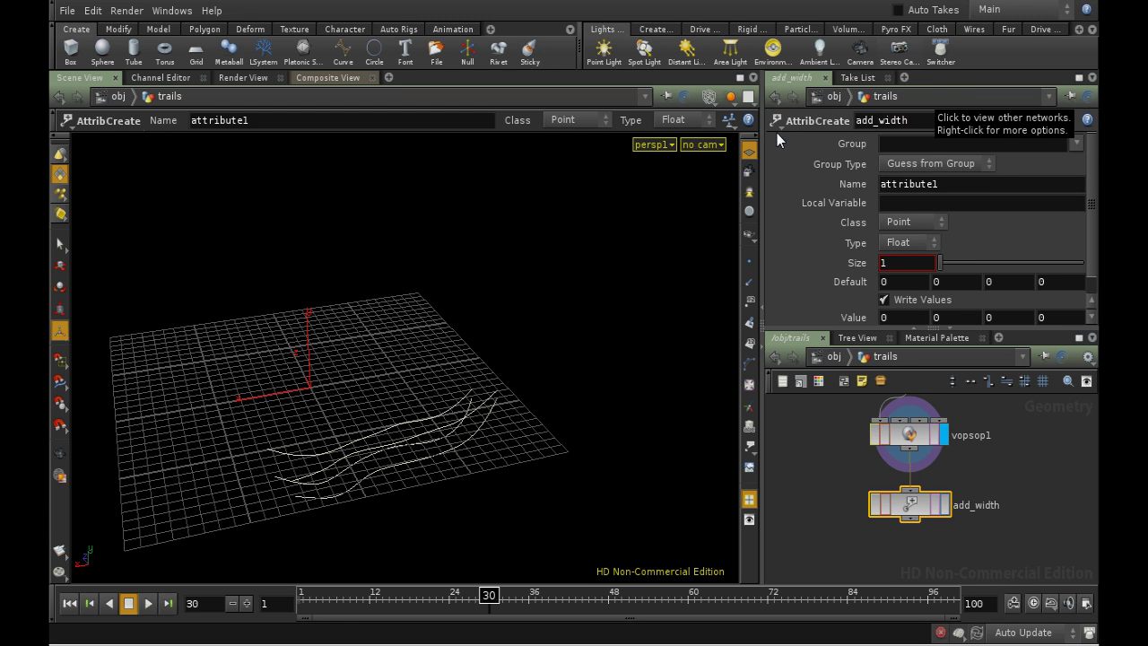
Make add_width create a point attribute named width with value 0.1.
double_click(911, 184)
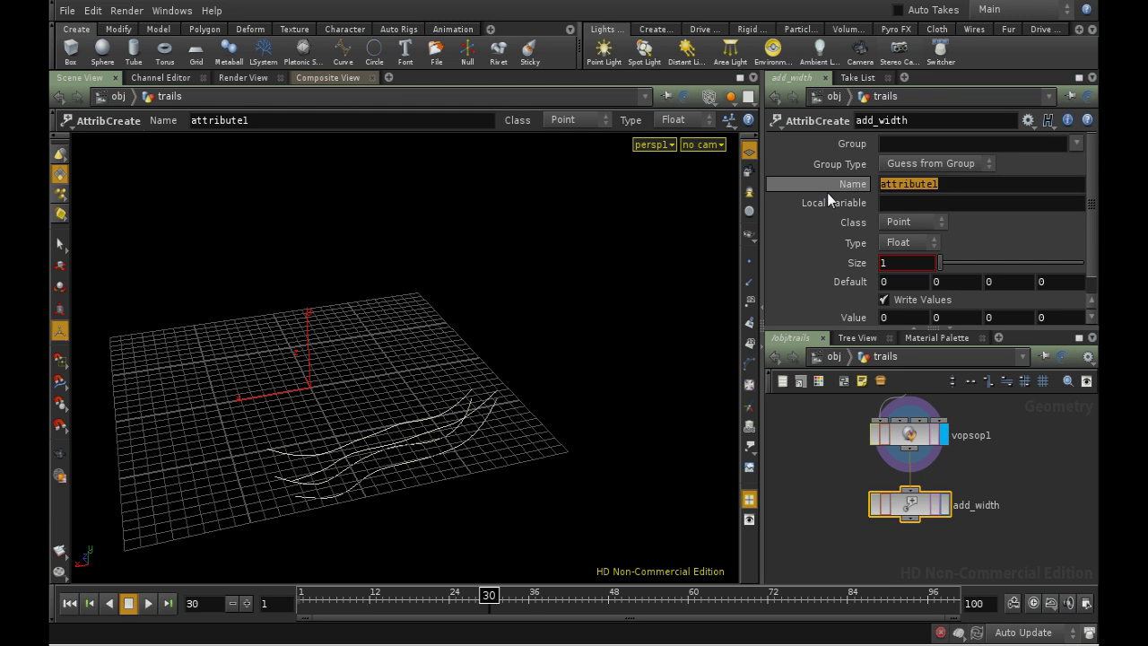
key(BackSpace)
text(width)
key(Return)
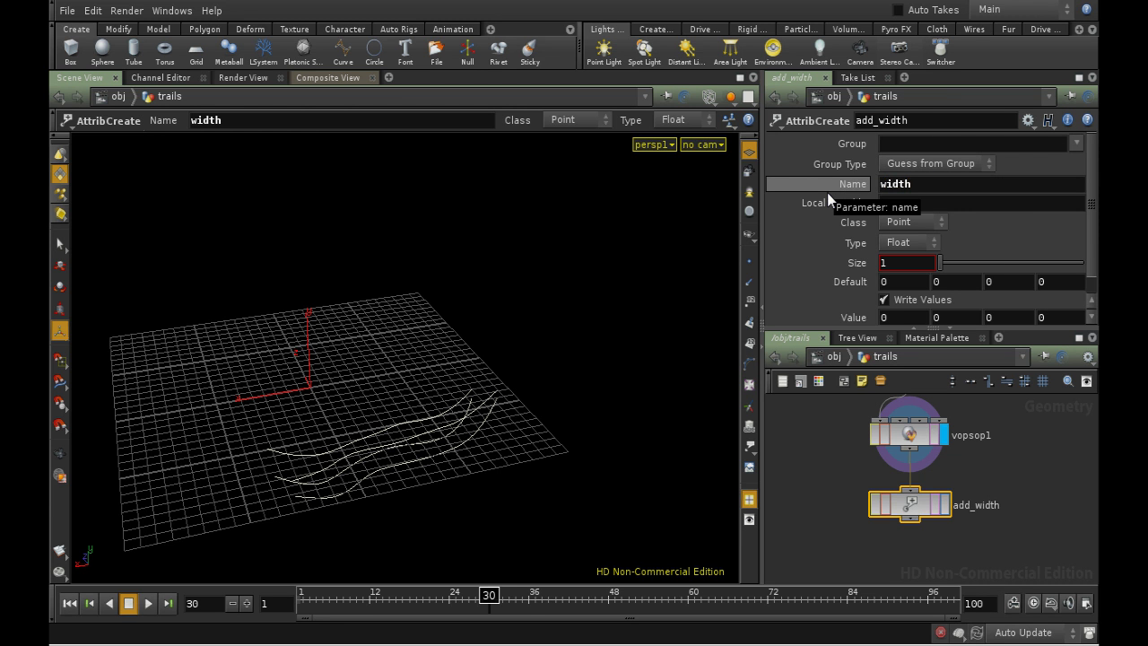
click(983, 161)
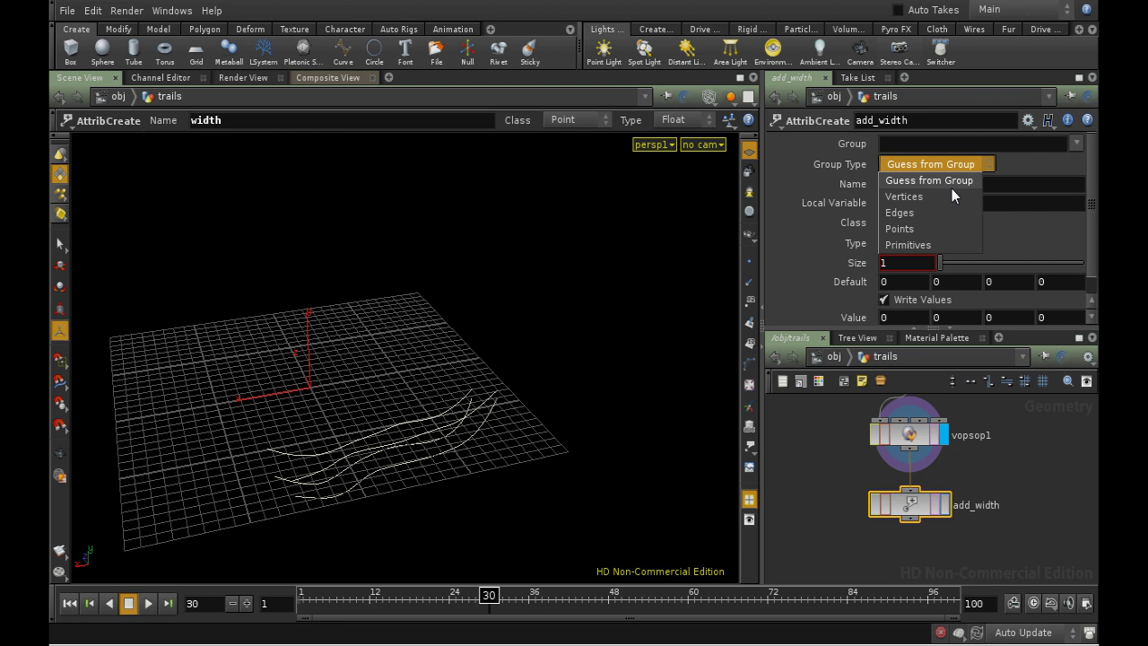
click(938, 229)
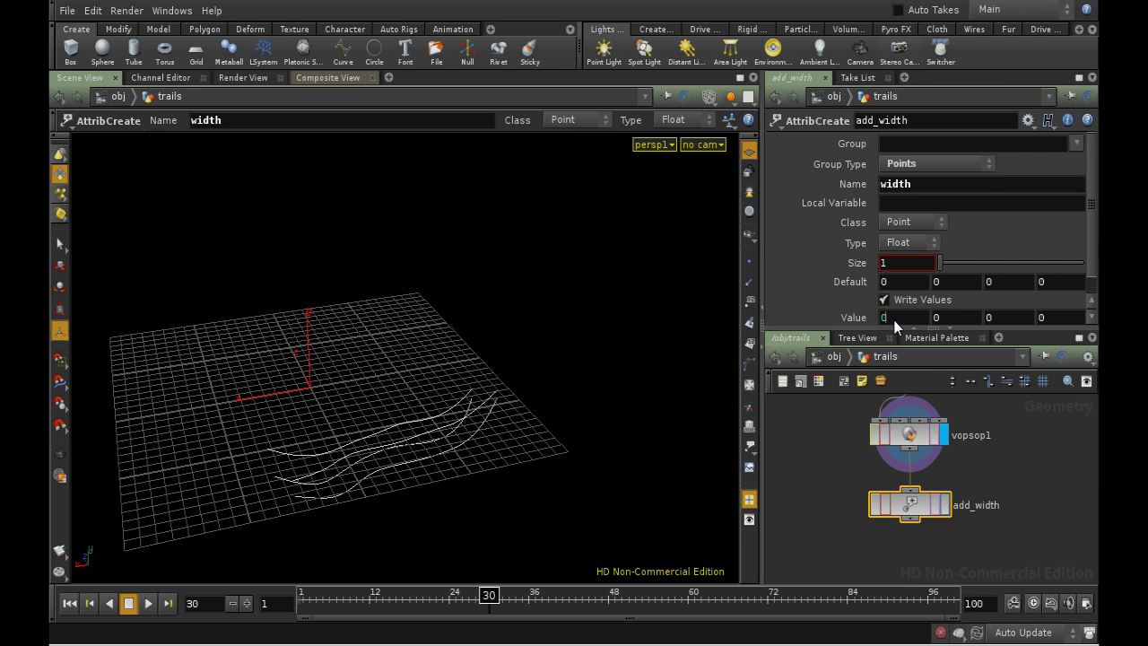
text(.1)
key(Return)
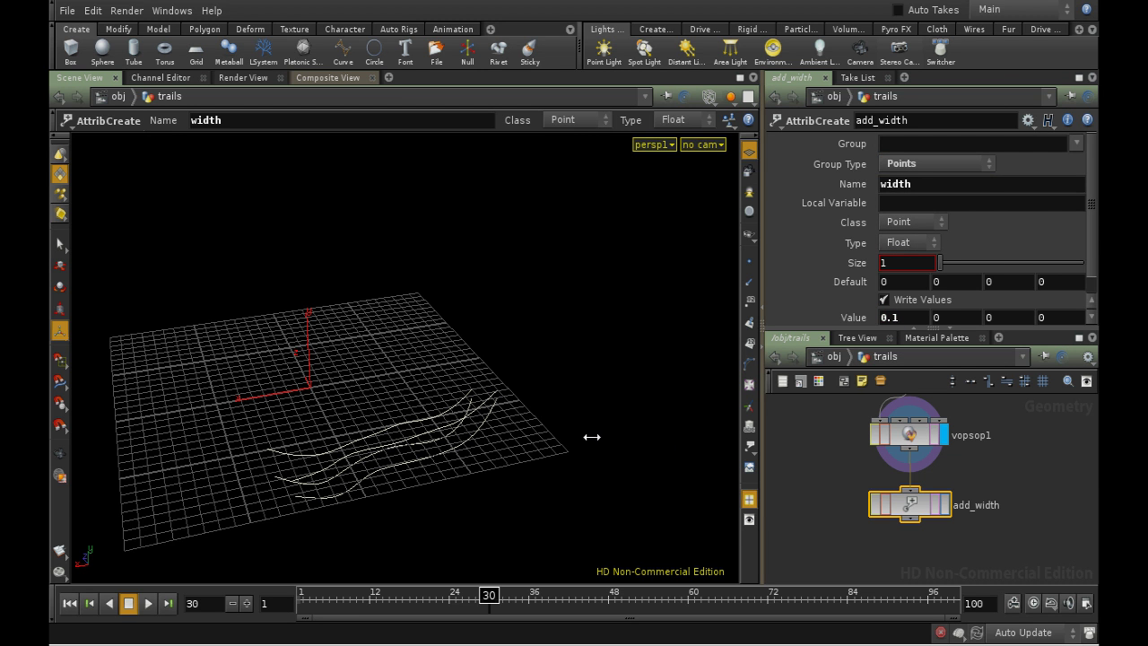
Orbit to a new angle on the trails and create camera cam1 from that view.
click(702, 144)
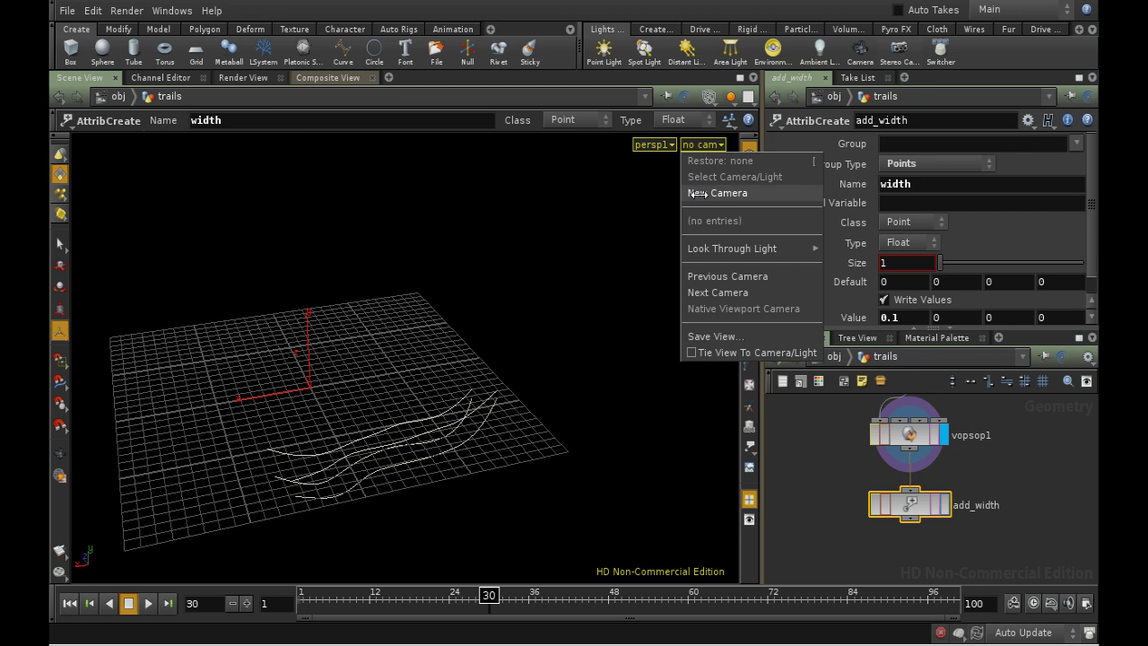
click(571, 210)
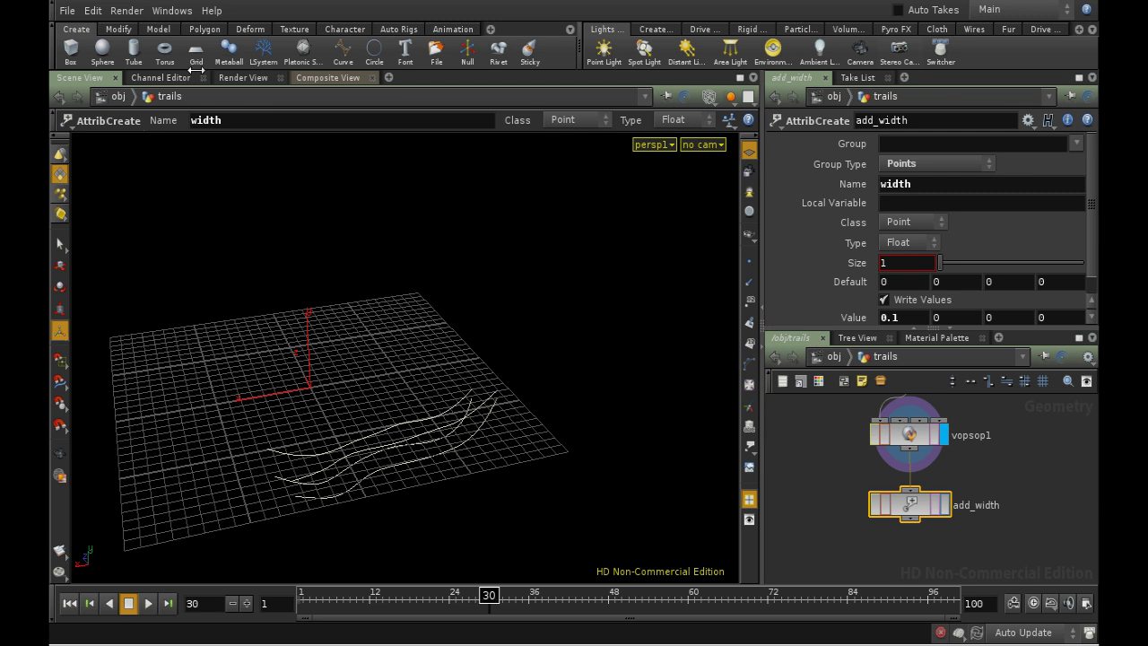
drag(646, 215, 545, 233)
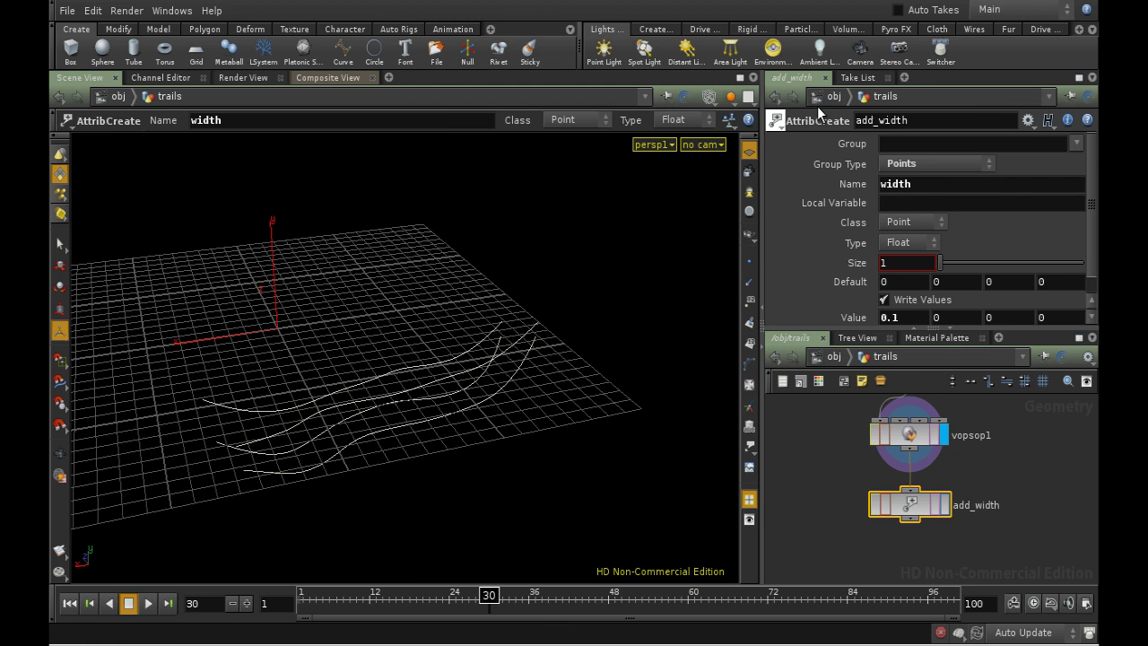
click(860, 49)
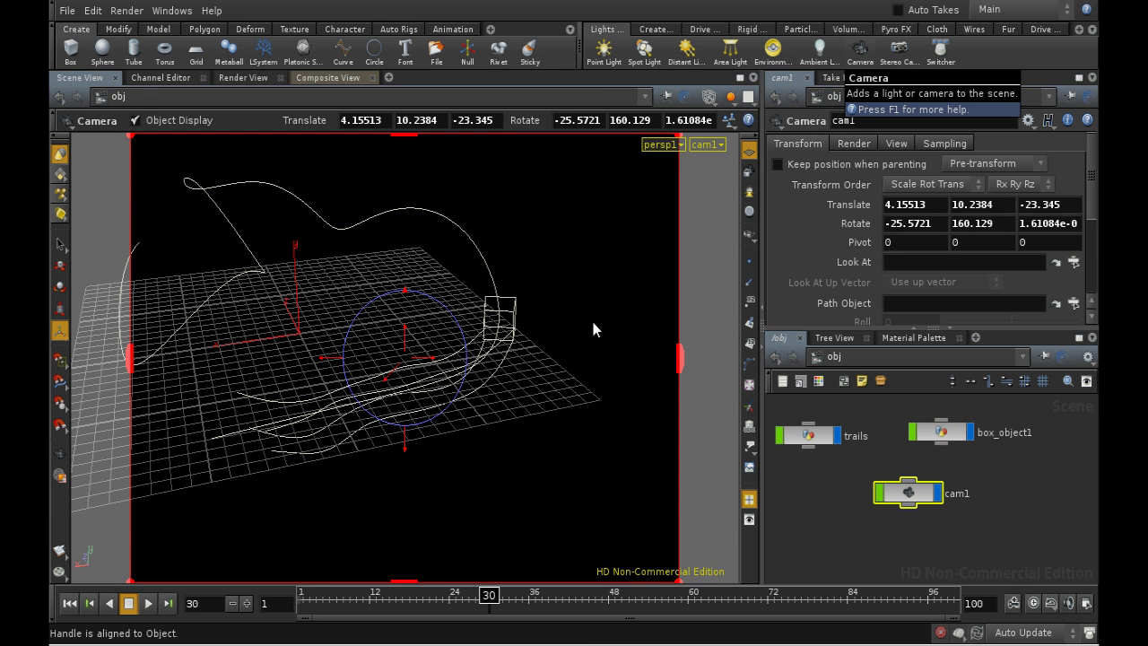
Add distant light distantlight1 and look through cam1 in the viewport.
drag(611, 309, 654, 225)
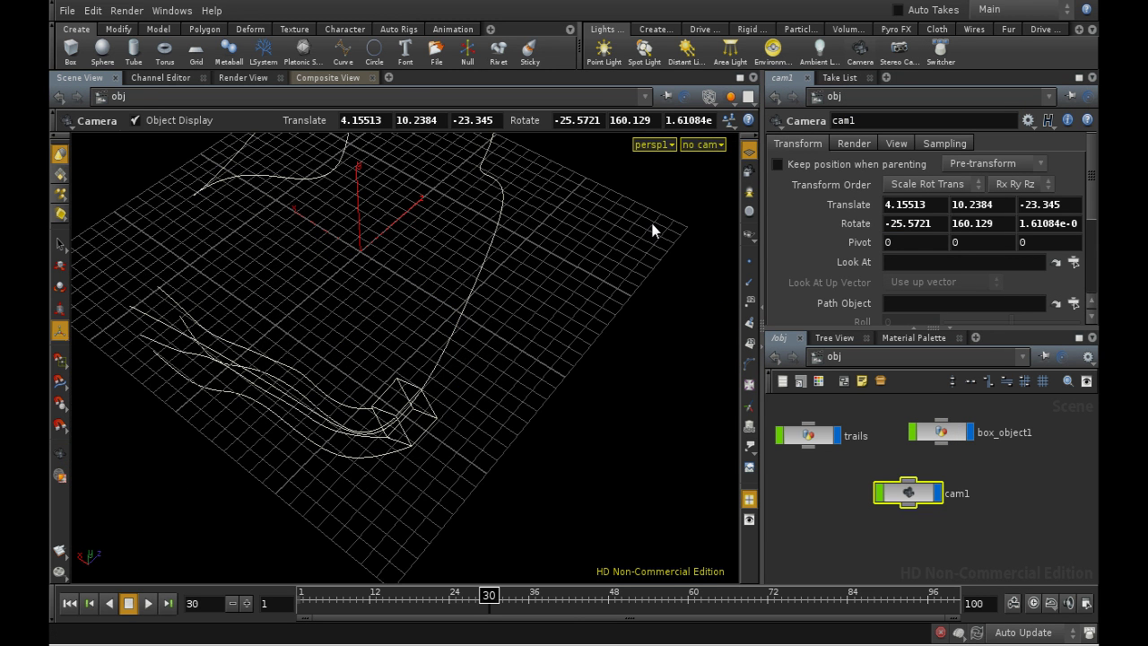
click(702, 47)
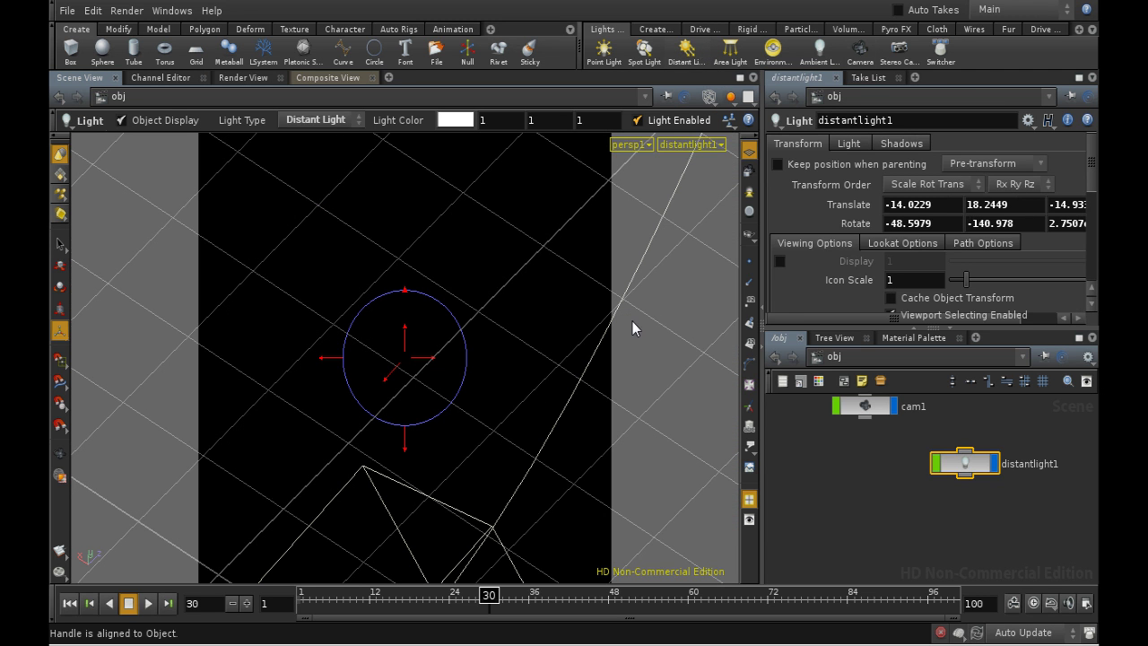
click(691, 144)
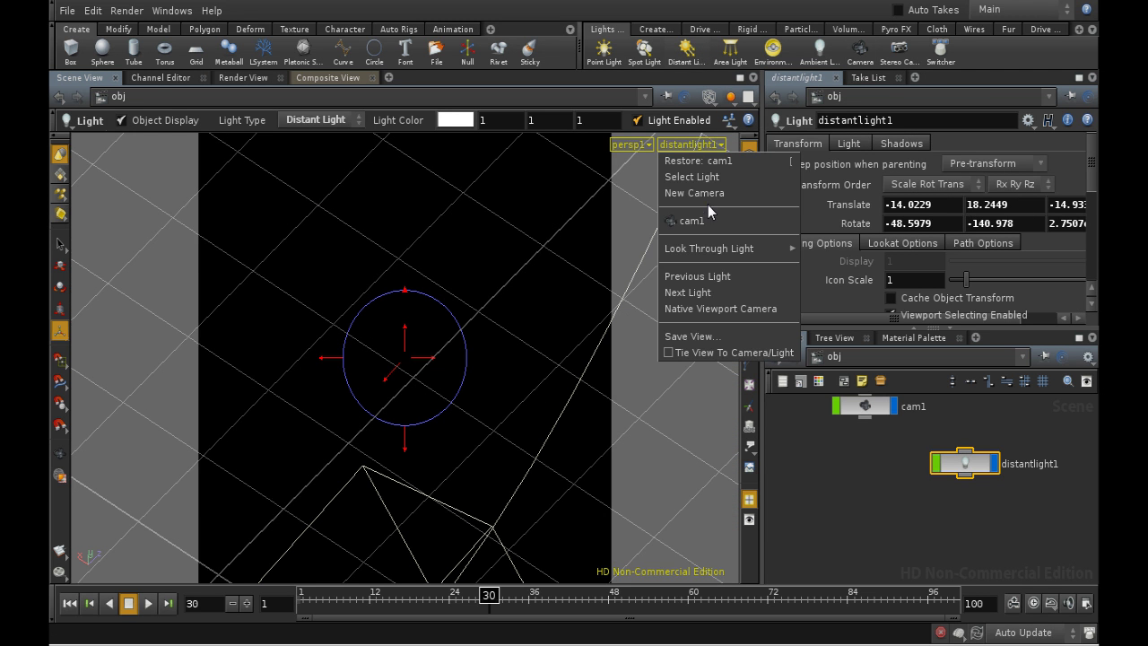
click(708, 221)
Create a Mantra render node, mantra1, from the Render menu.
click(127, 11)
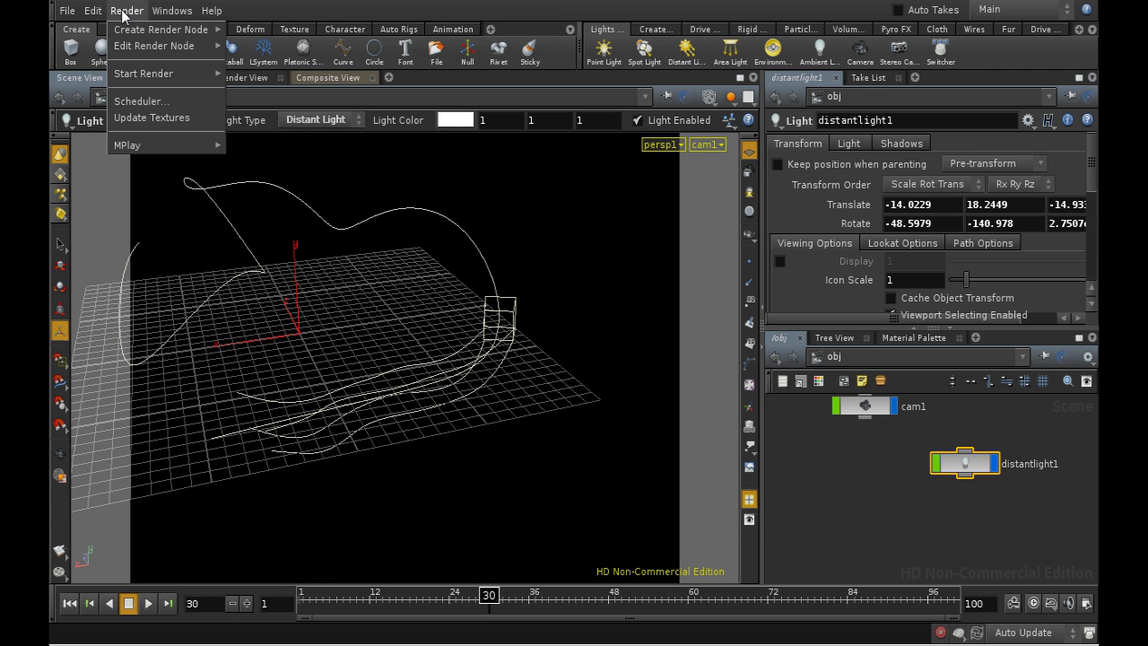
mouse_move(130, 79)
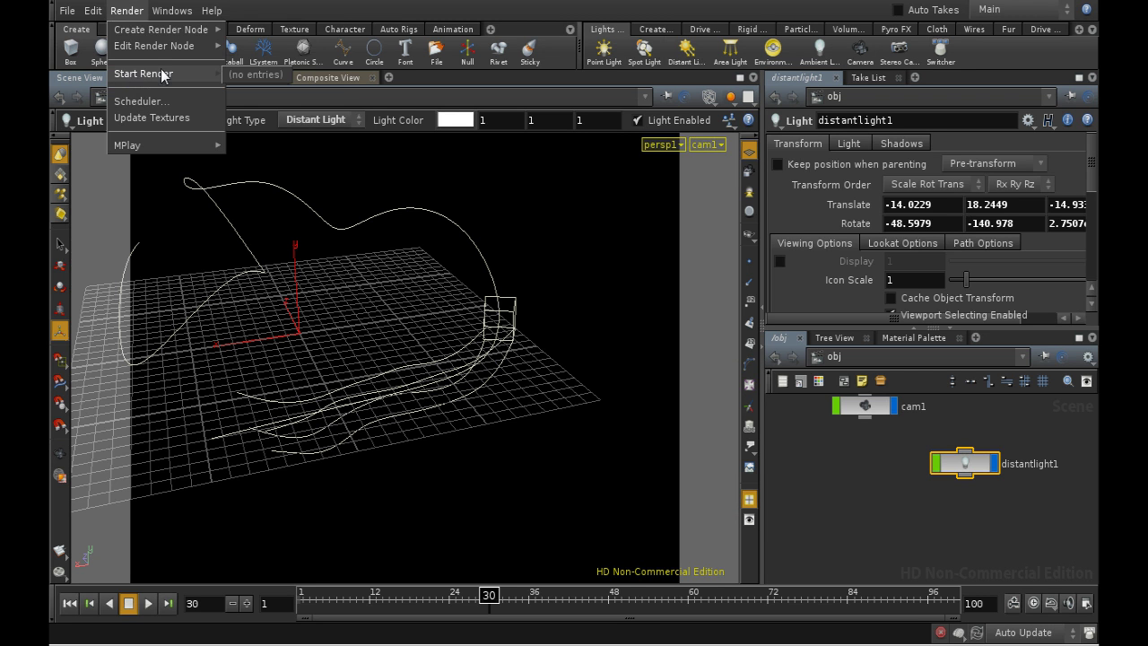
click(240, 31)
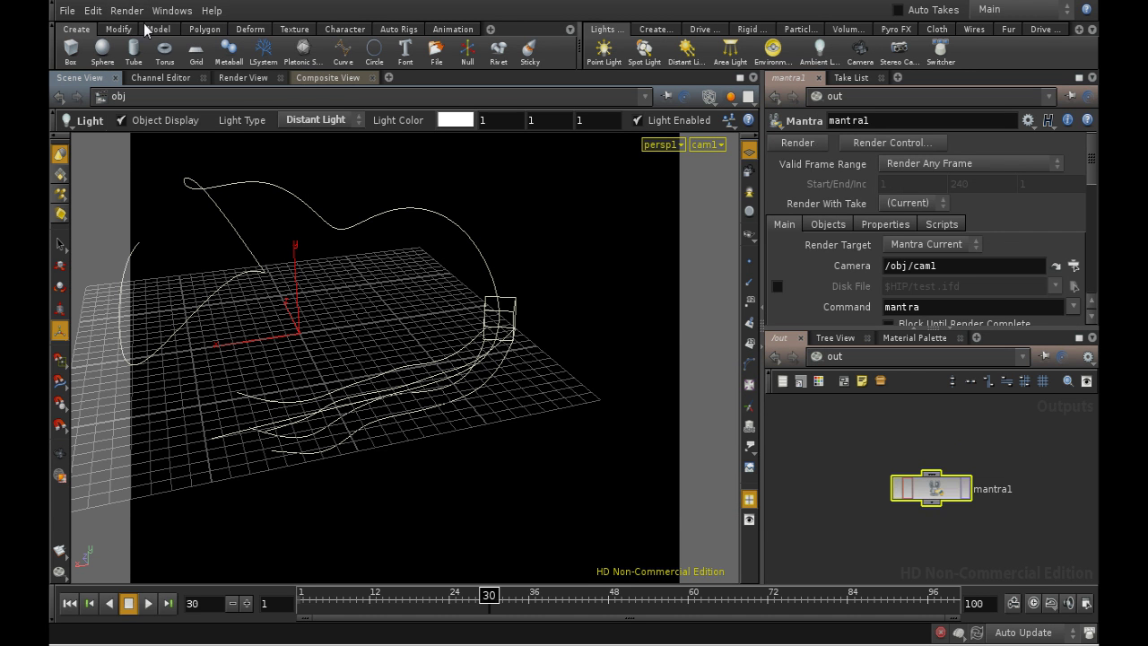
Render the scene with mantra1 in the Render View.
click(235, 77)
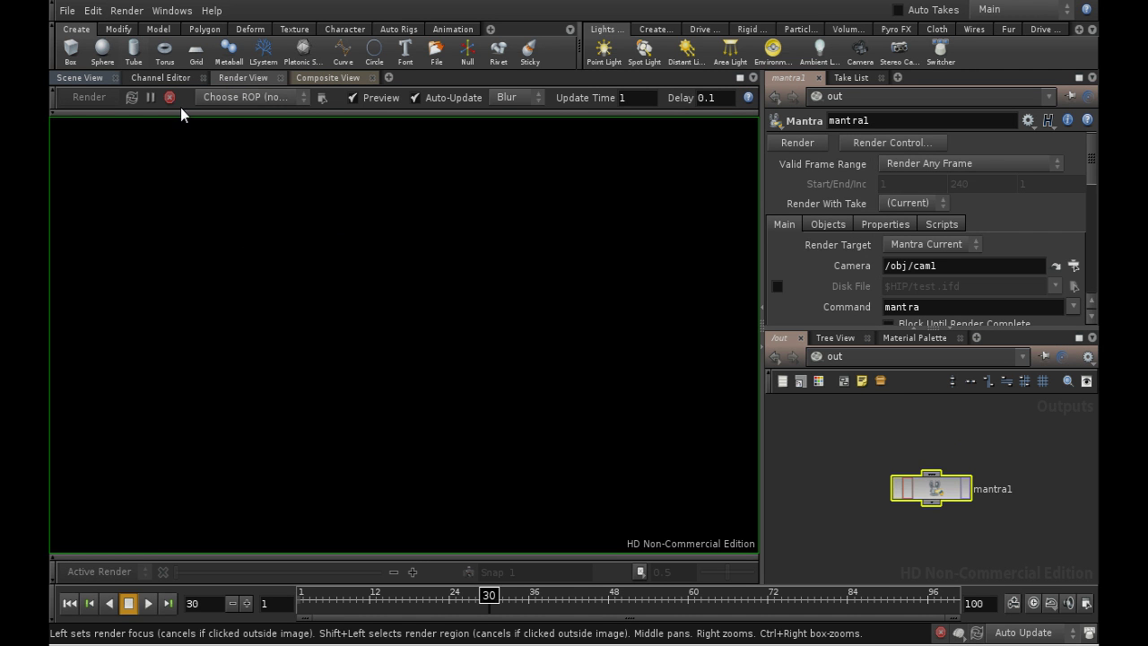
click(208, 98)
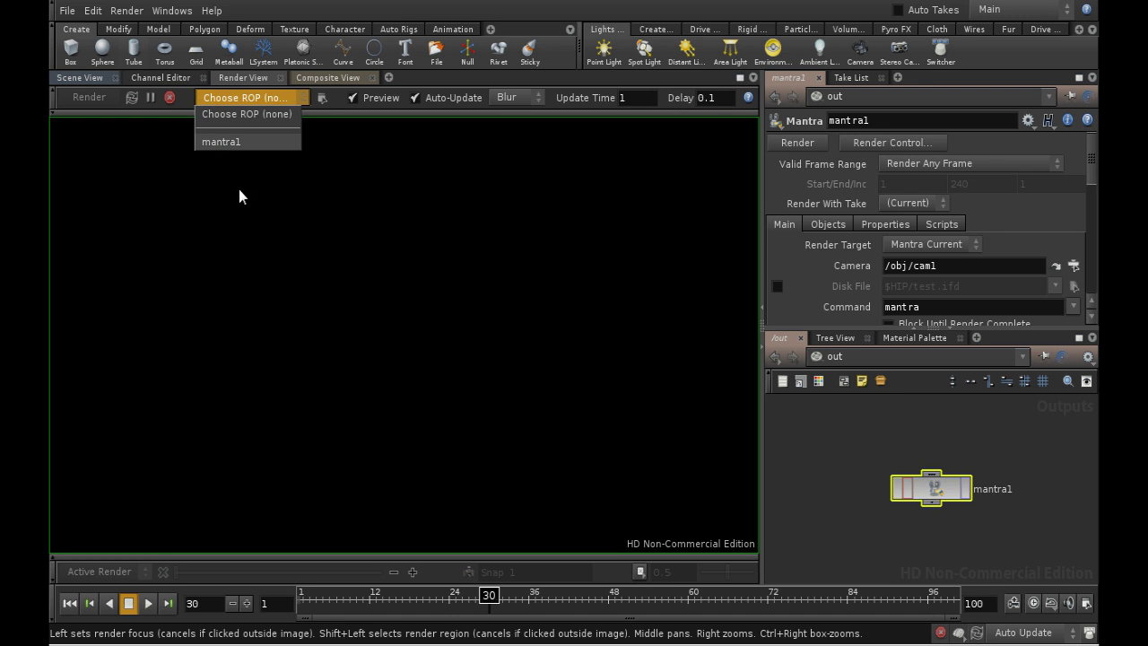
click(221, 142)
click(260, 216)
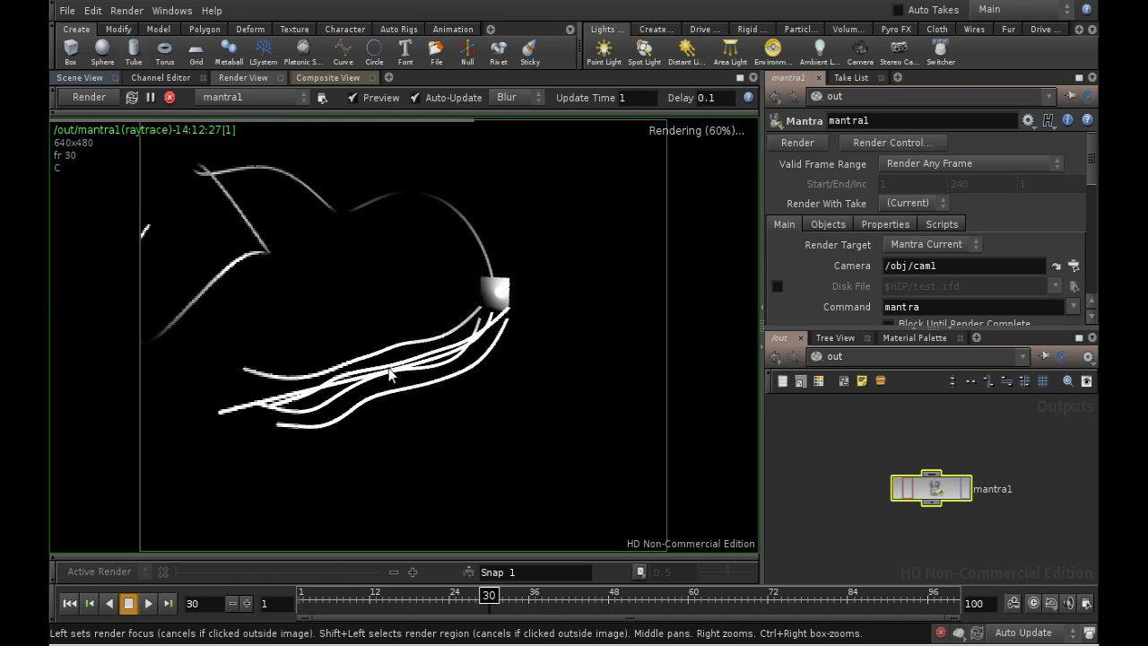
At /obj, turn off box_object1's display flag, then go back to the Scene View.
click(836, 356)
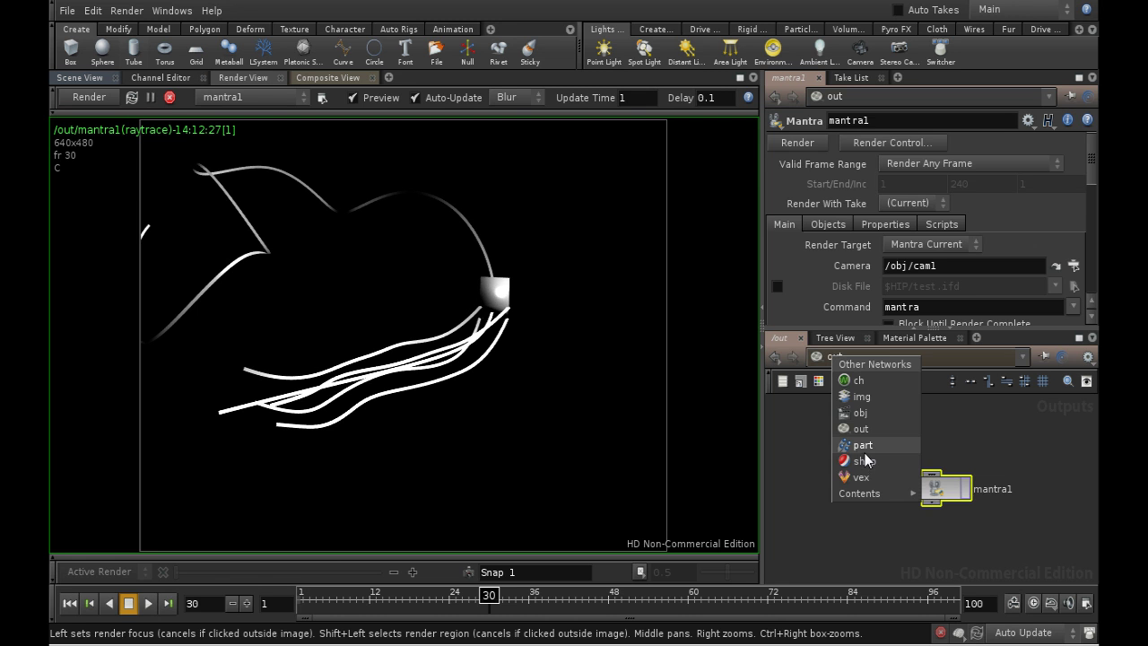
click(862, 412)
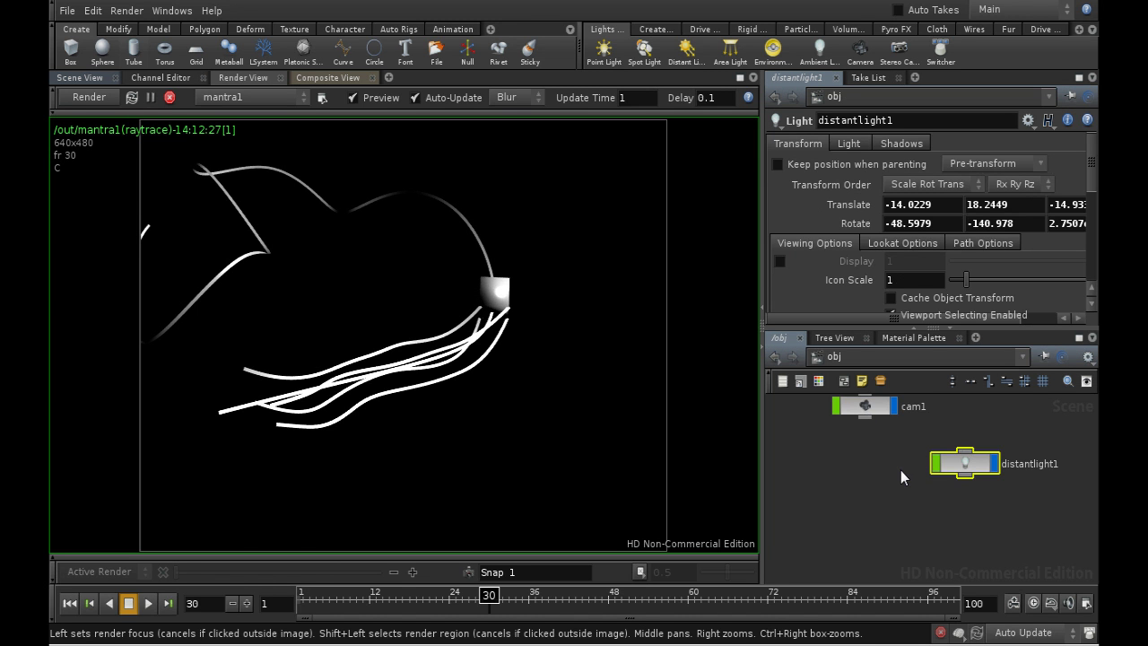
middle_drag(836, 467, 871, 571)
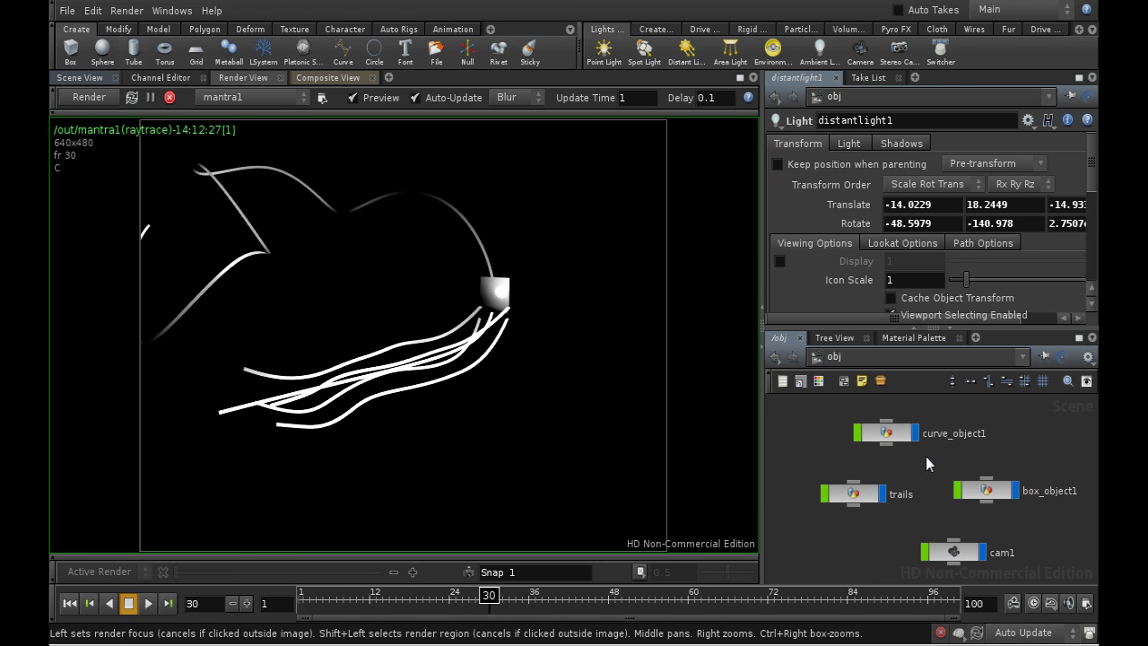
click(1015, 492)
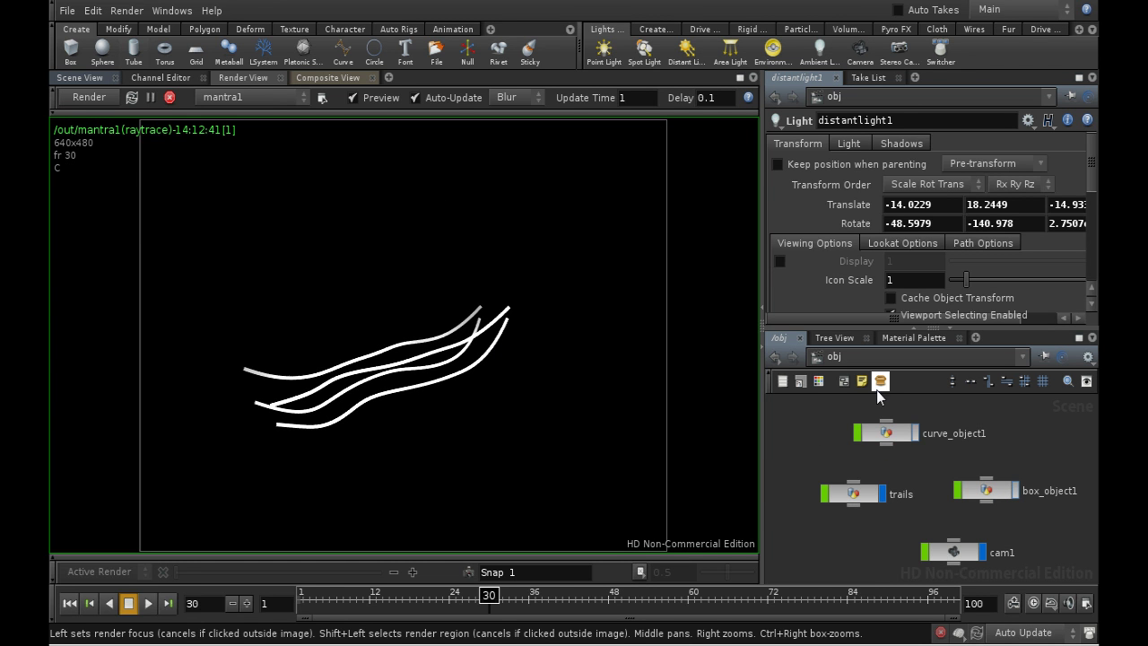
click(81, 78)
Lock cam1 to the viewport, tumble it to reframe the trails, and return to Render View.
click(715, 147)
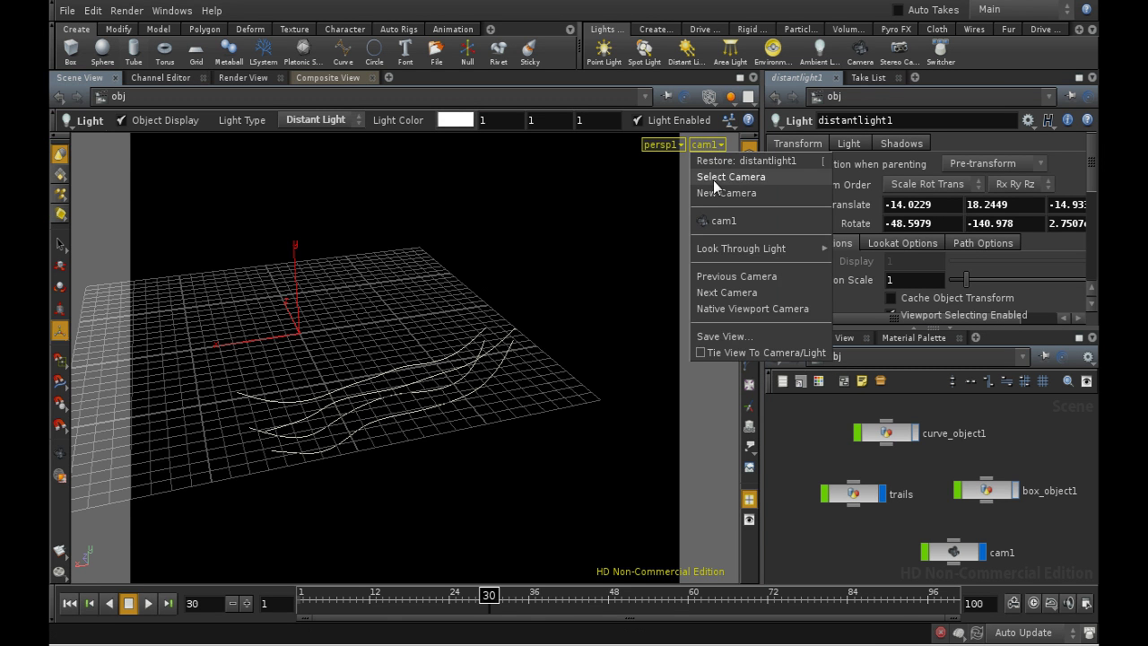
key(Escape)
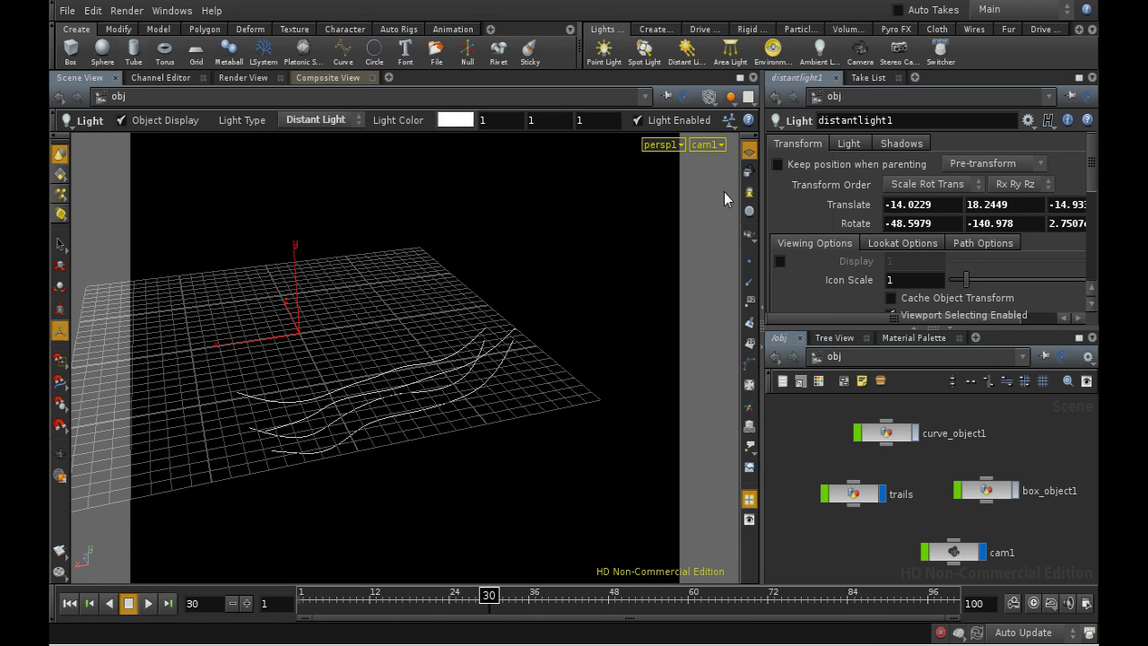
key(Escape)
drag(559, 306, 443, 318)
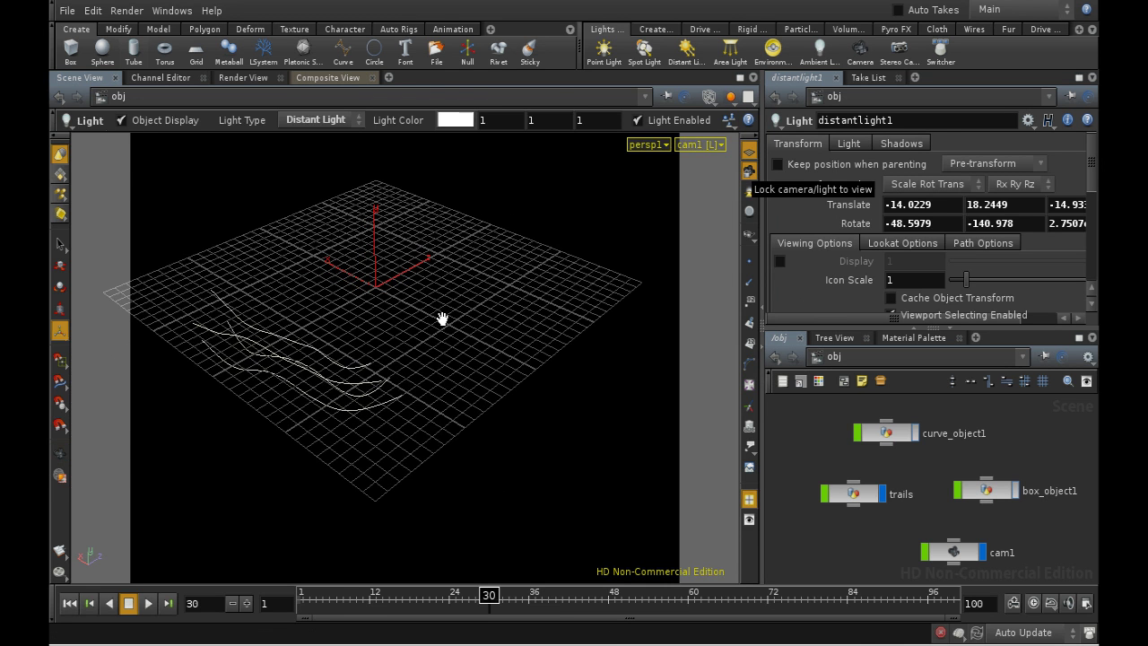
click(232, 80)
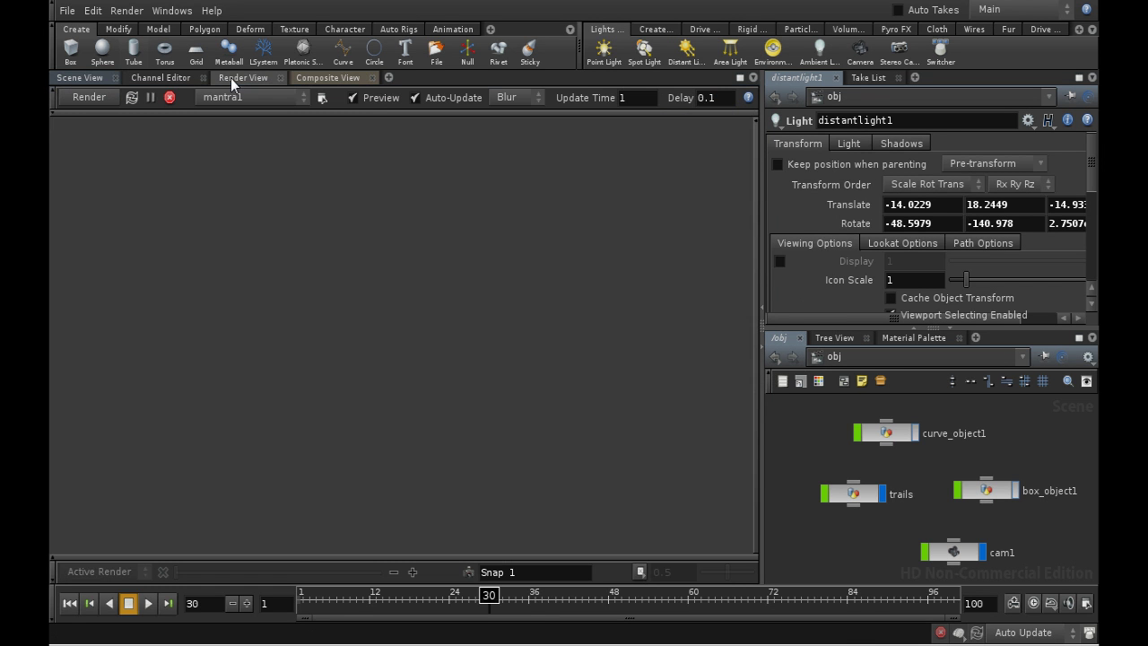